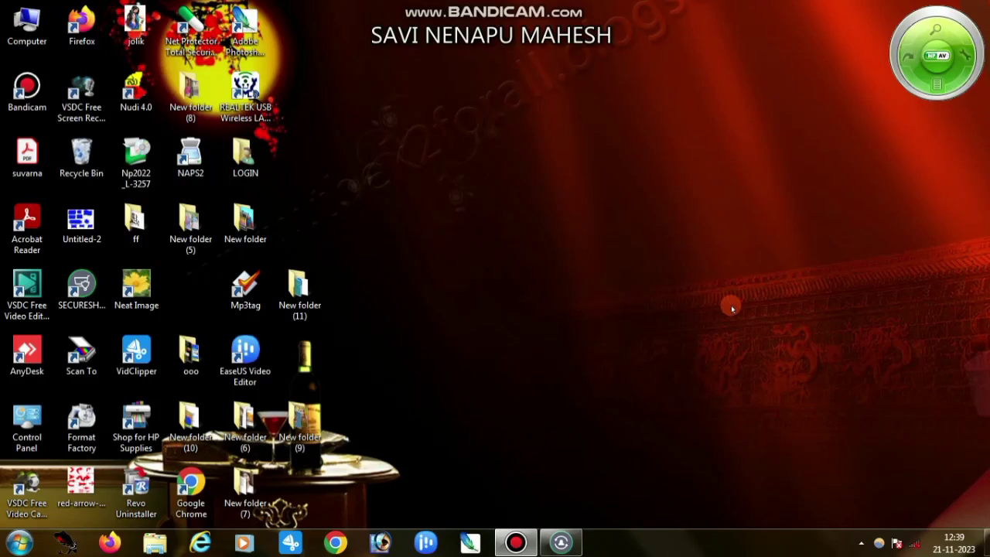
# - Preview both collage samples from New folder (9) in Pictus, then close the viewer
pyautogui.doubleClick(295, 429)
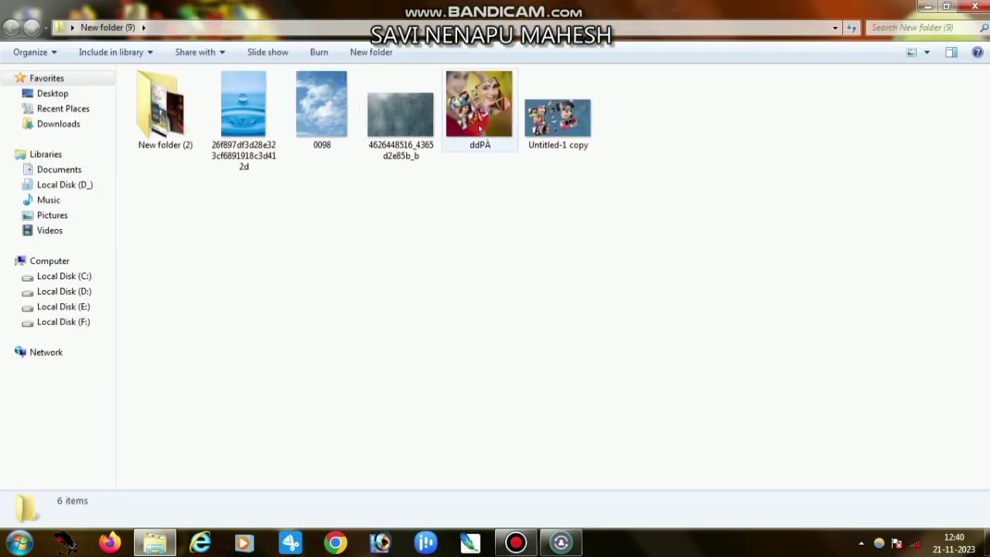
pyautogui.doubleClick(483, 119)
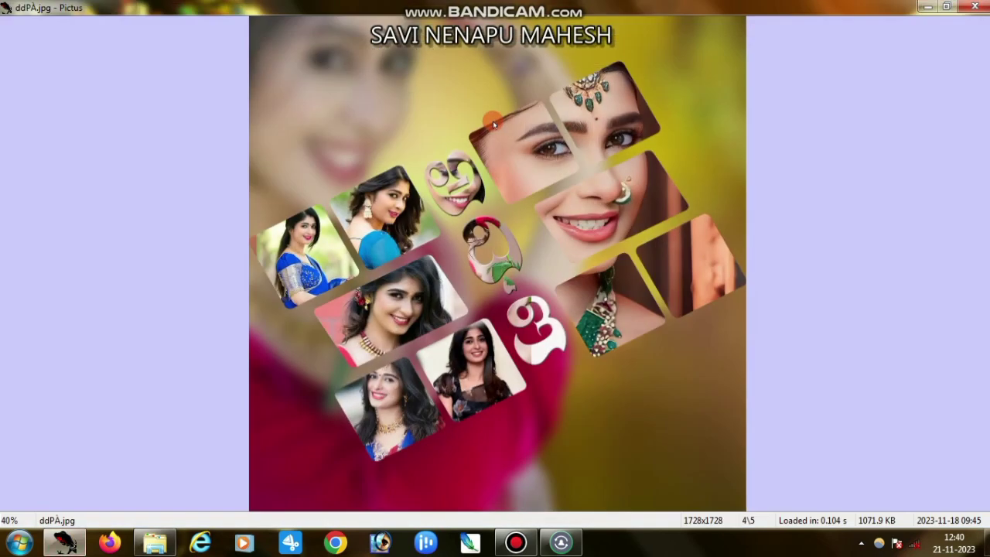
pyautogui.press('Right')
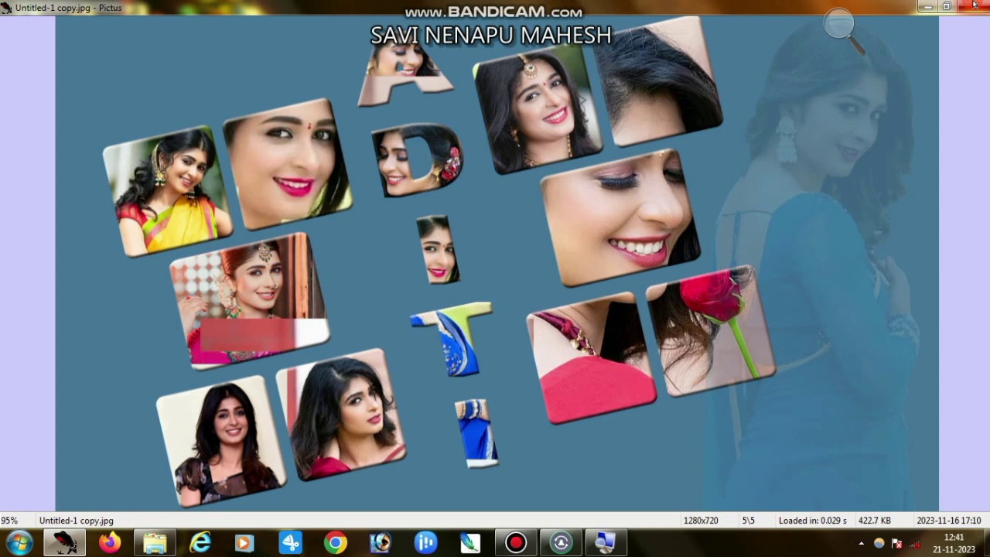
pyautogui.click(978, 7)
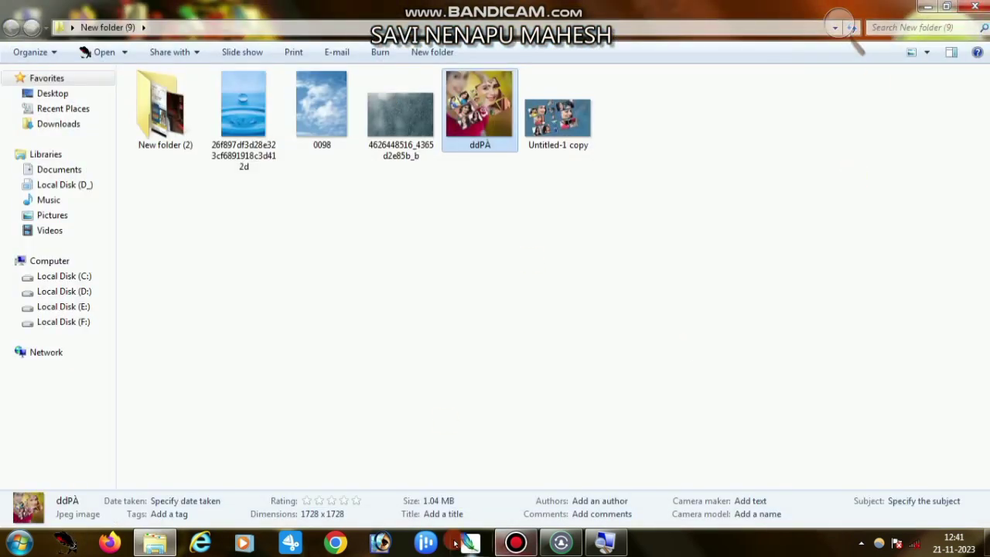
# - Launch Photoshop and create a new white 24 × 24 inch document at 72 ppi
pyautogui.click(390, 544)
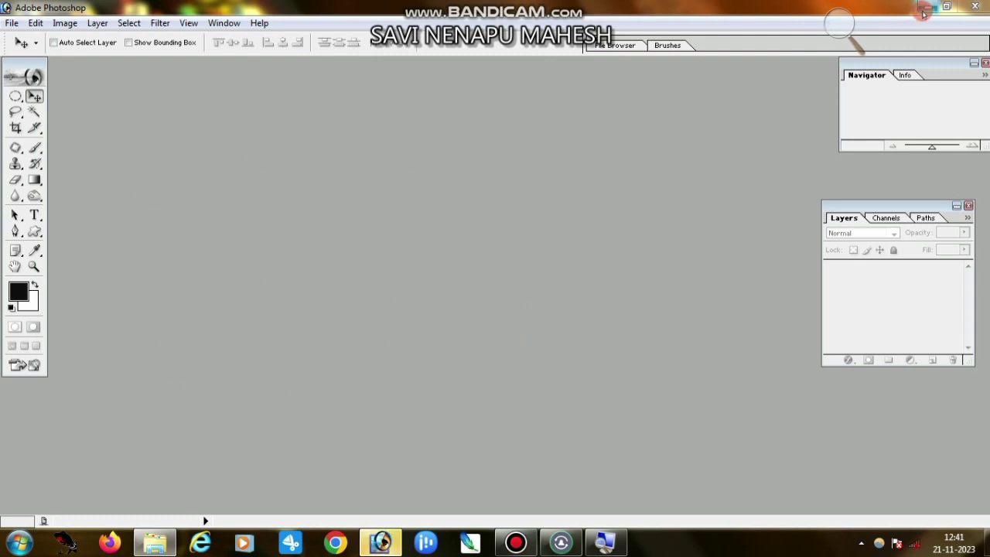
pyautogui.click(10, 22)
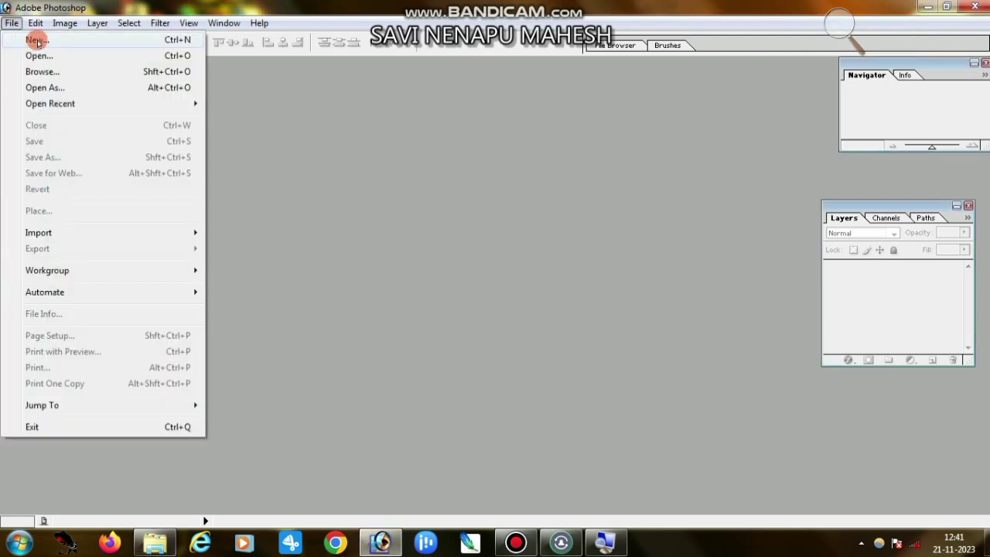
pyautogui.click(30, 36)
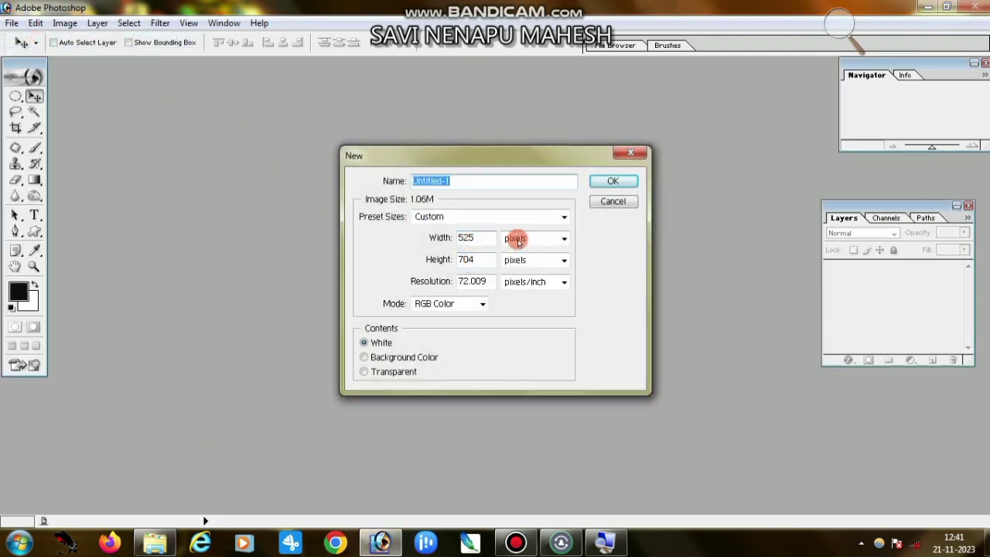
pyautogui.click(527, 239)
pyautogui.click(515, 260)
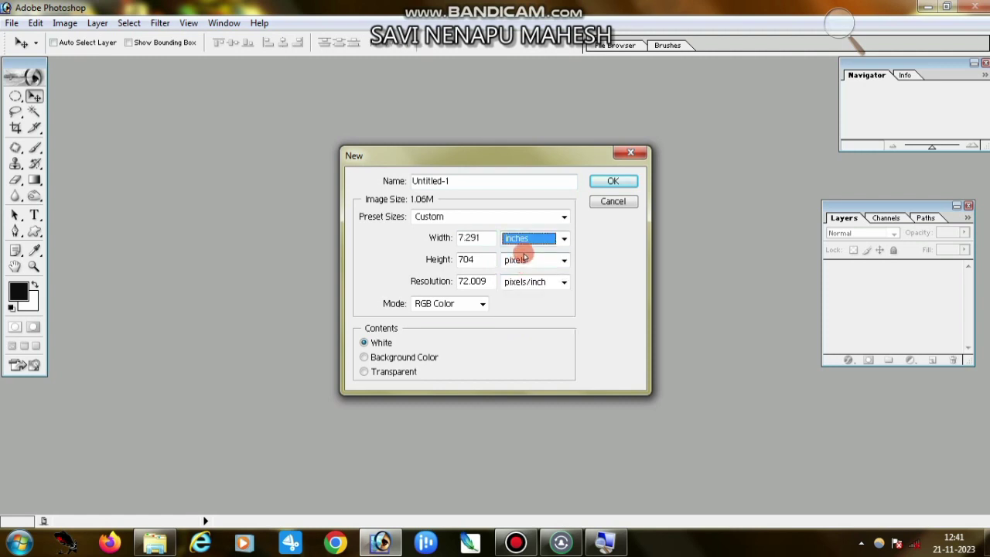
pyautogui.click(517, 286)
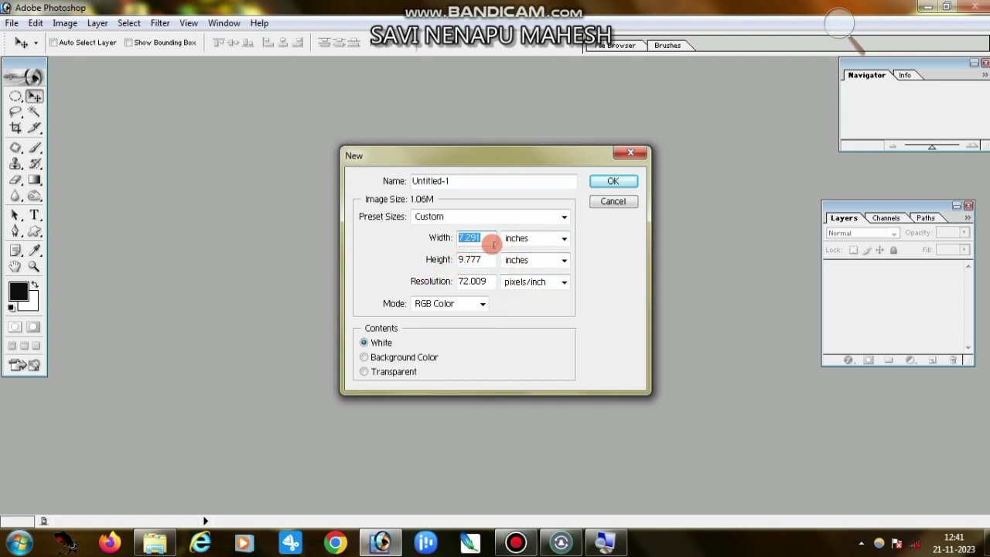
pyautogui.write('24')
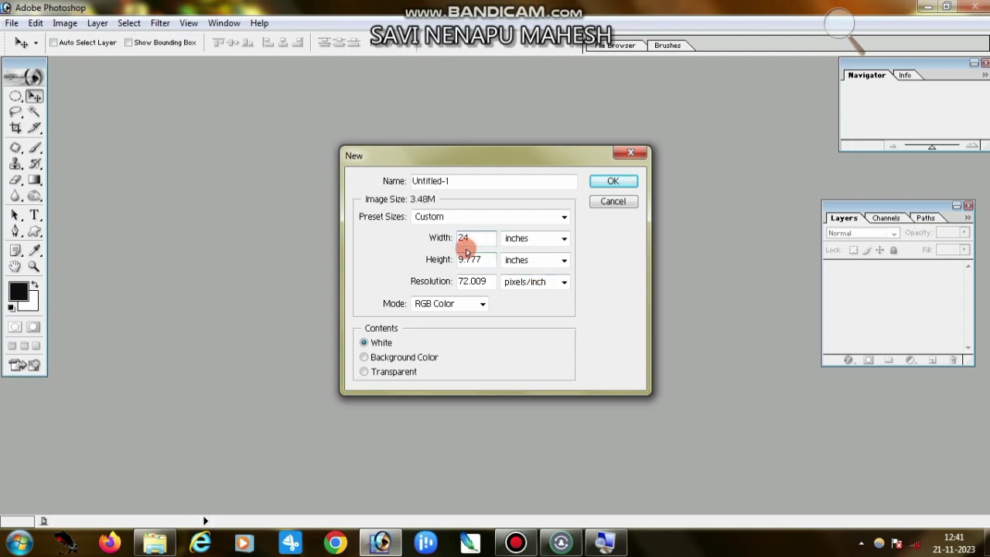
pyautogui.press('Tab')
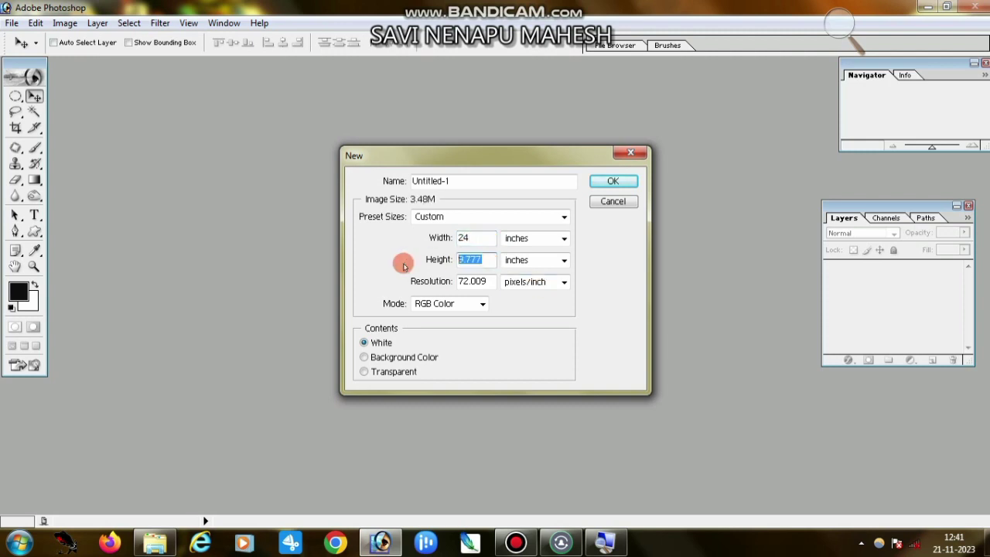
pyautogui.write('24')
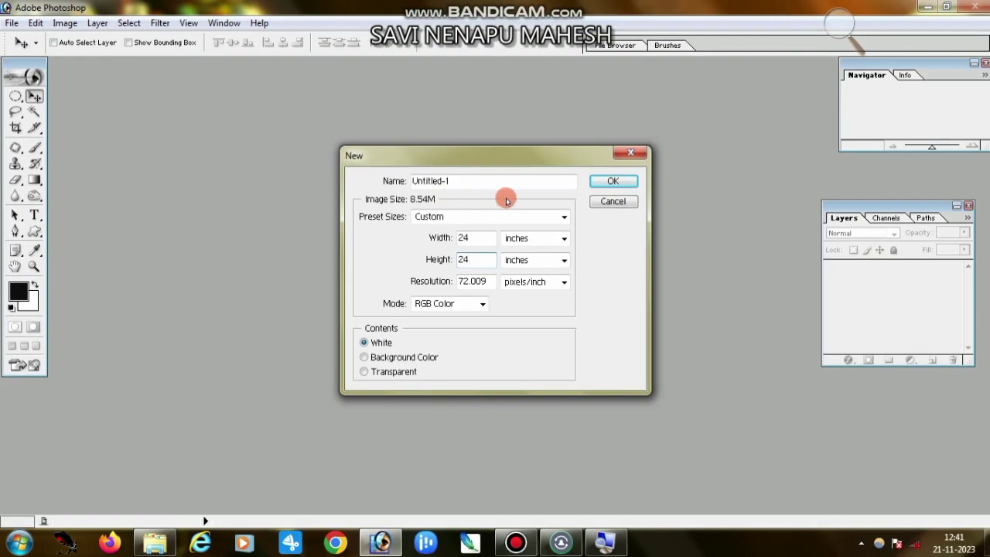
pyautogui.click(599, 181)
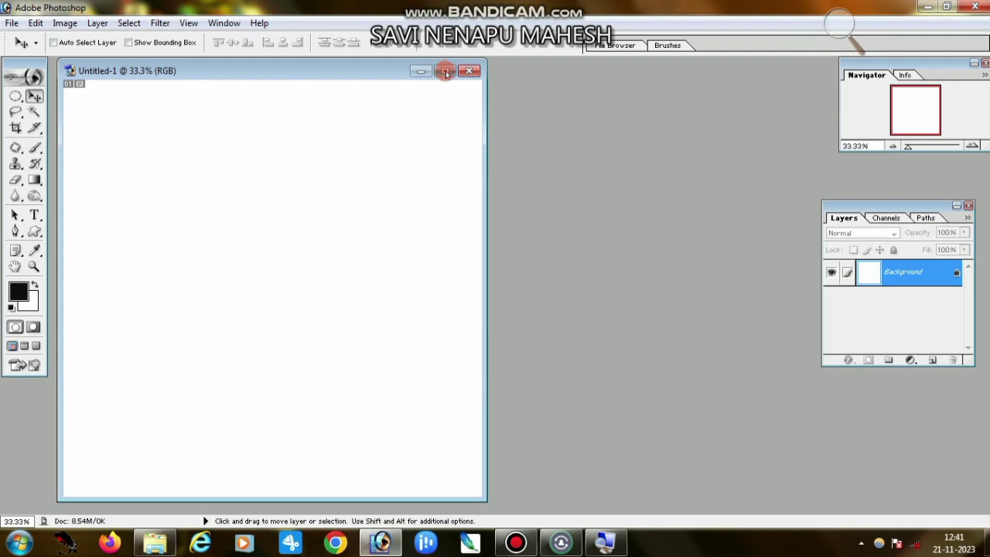
# - Maximize the document and unlock the Background into Layer 0
pyautogui.click(445, 72)
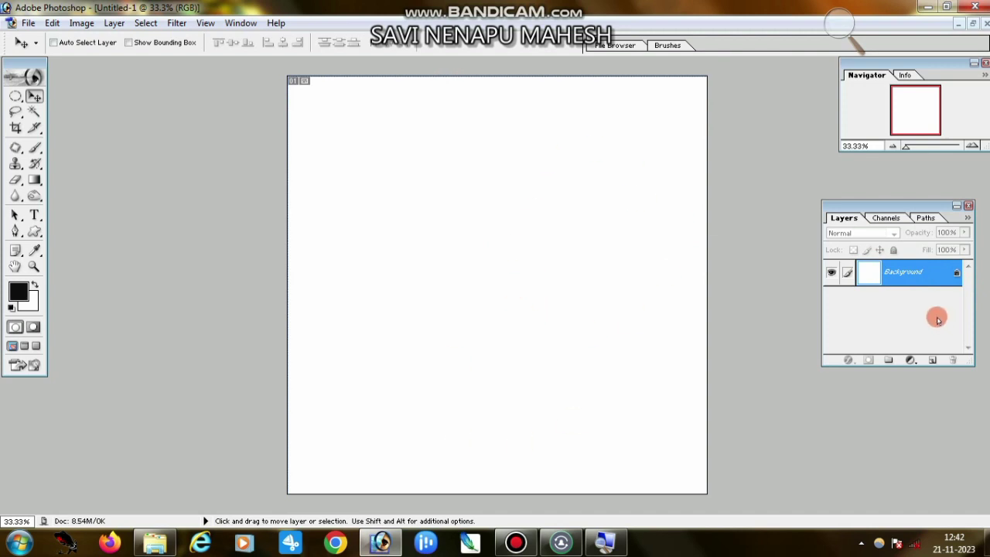
pyautogui.doubleClick(957, 274)
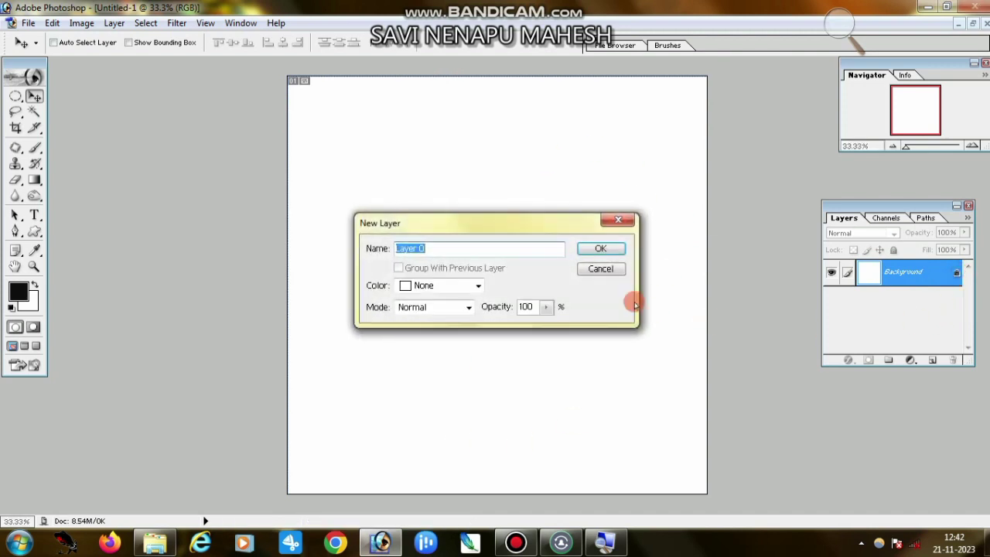
pyautogui.click(608, 246)
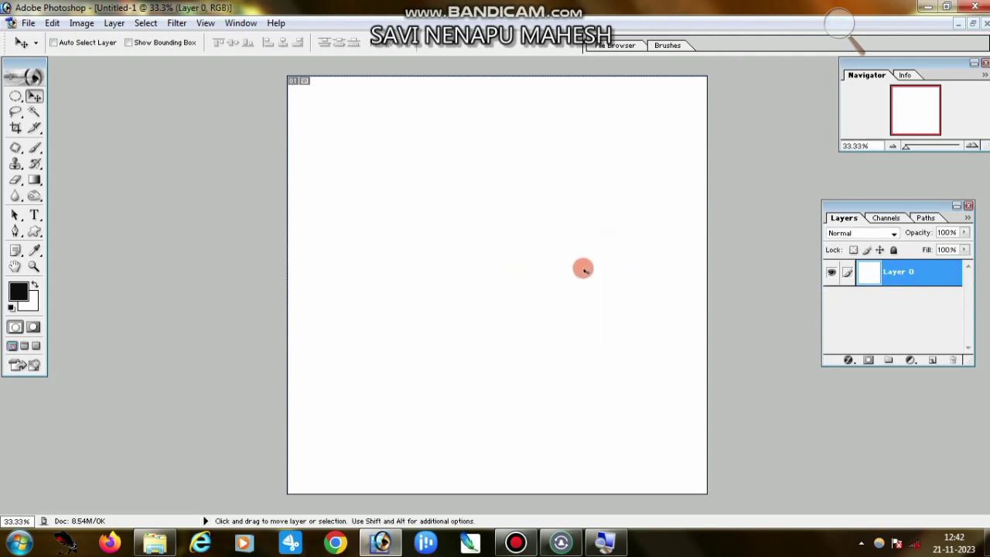
# - Copy the raindrop photo into the poster and scale it to cover the whole canvas
pyautogui.click(928, 7)
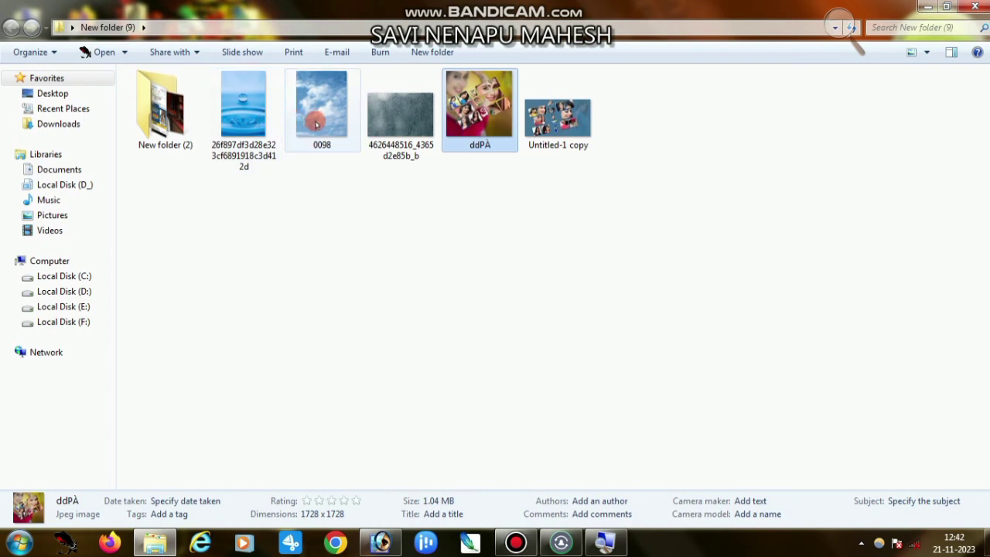
pyautogui.moveTo(400, 114)
pyautogui.mouseDown()
pyautogui.moveTo(381, 543)
pyautogui.moveTo(511, 260)
pyautogui.mouseUp()
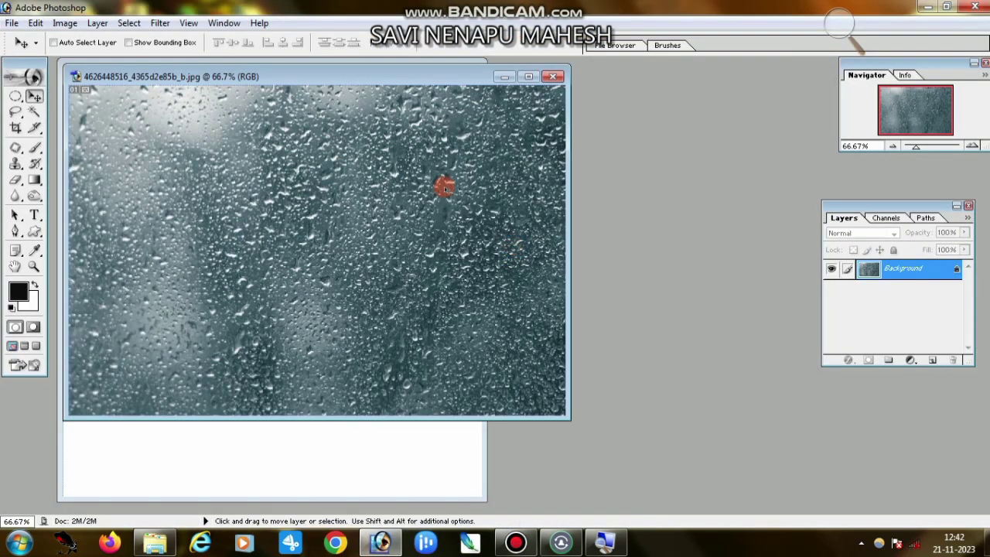
pyautogui.moveTo(435, 78); pyautogui.dragTo(612, 101)
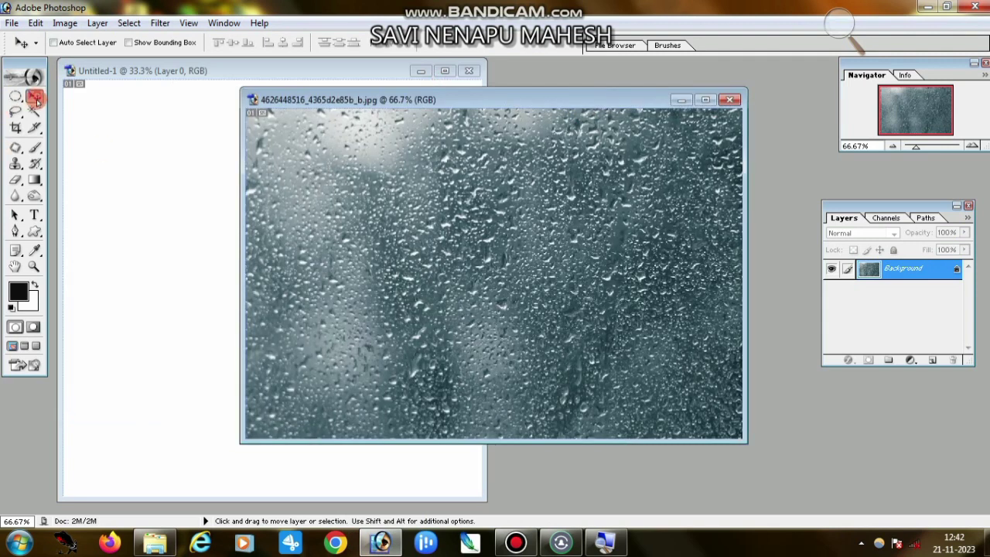
pyautogui.moveTo(276, 230); pyautogui.dragTo(155, 256)
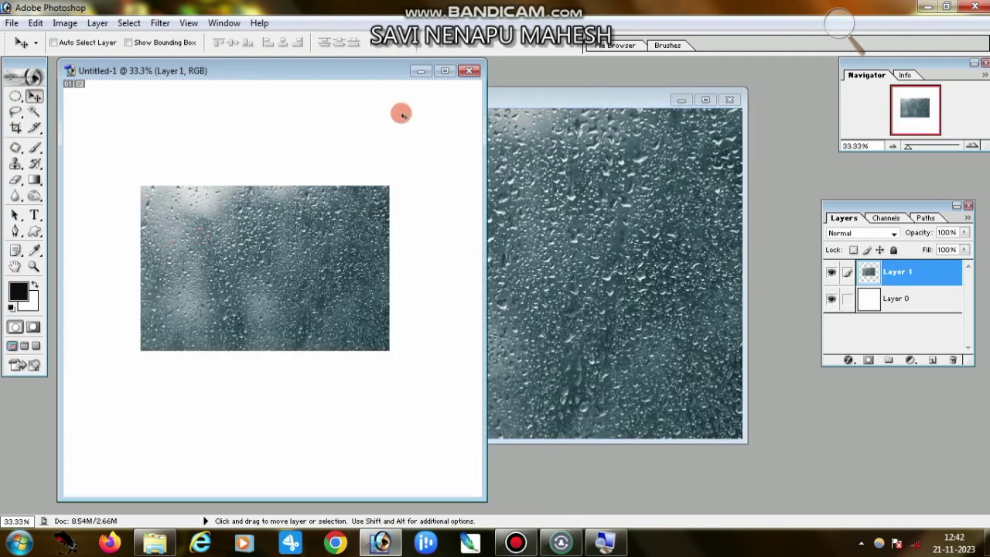
pyautogui.click(729, 100)
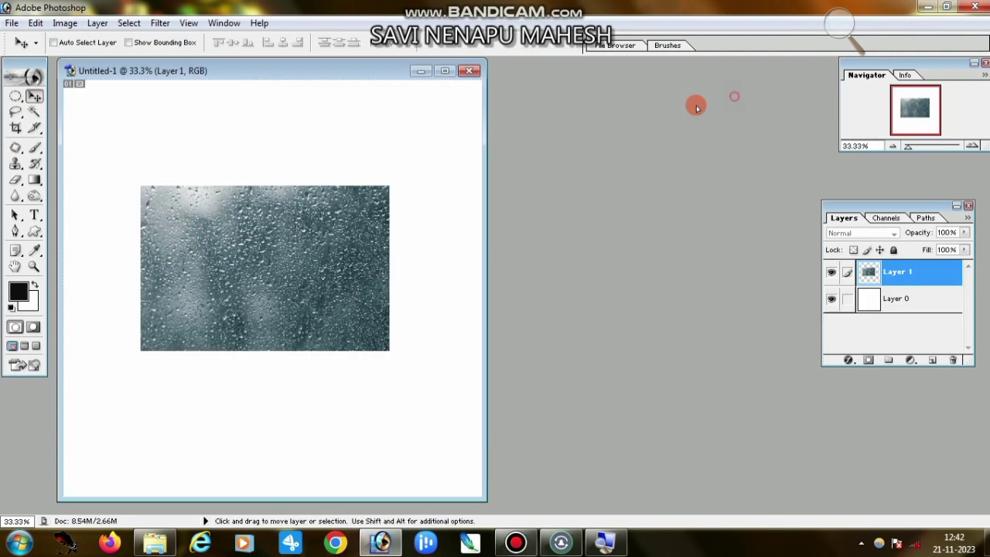
pyautogui.click(444, 70)
pyautogui.moveTo(513, 253); pyautogui.dragTo(405, 145)
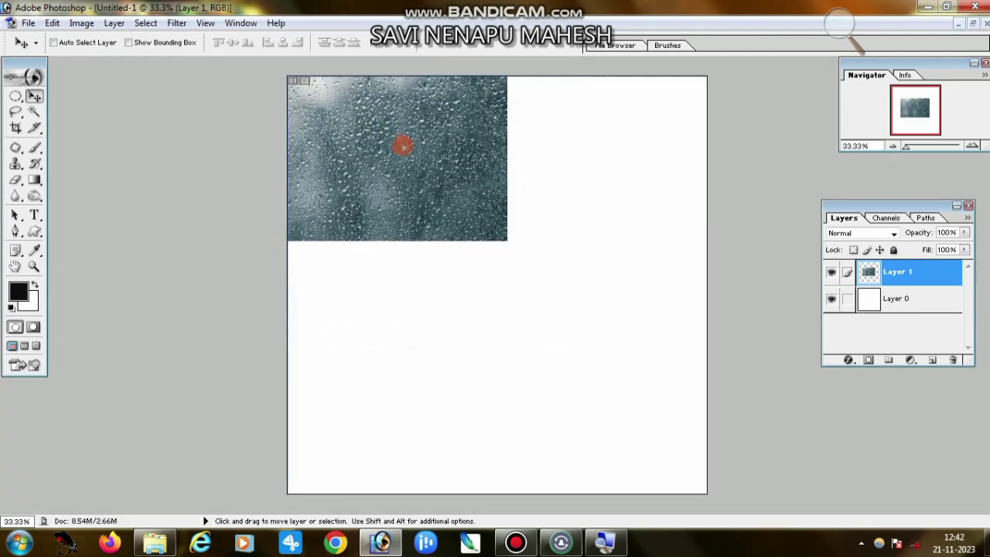
pyautogui.hotkey('ctrl', 't')
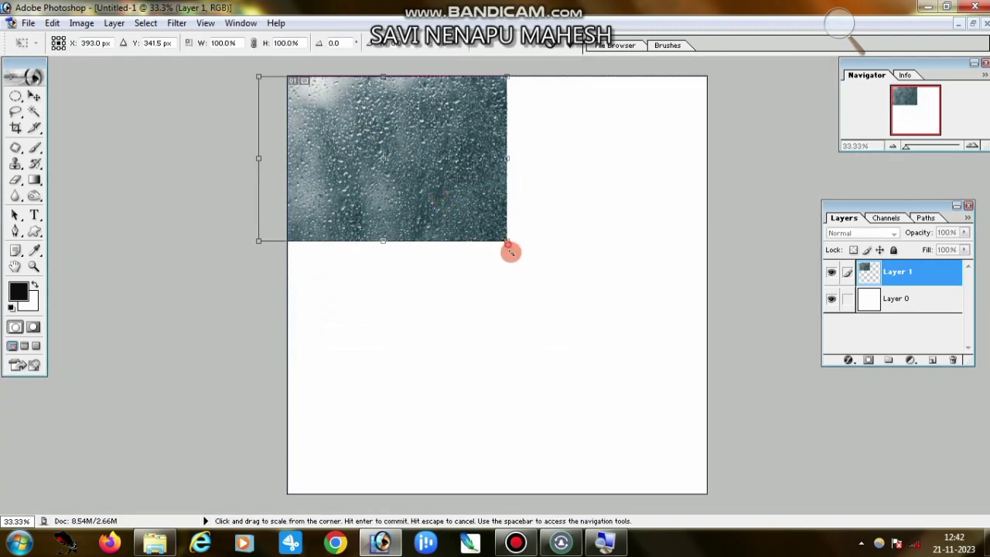
pyautogui.moveTo(508, 241)
pyautogui.mouseDown()
pyautogui.moveTo(829, 554)
pyautogui.moveTo(861, 545)
pyautogui.mouseUp()
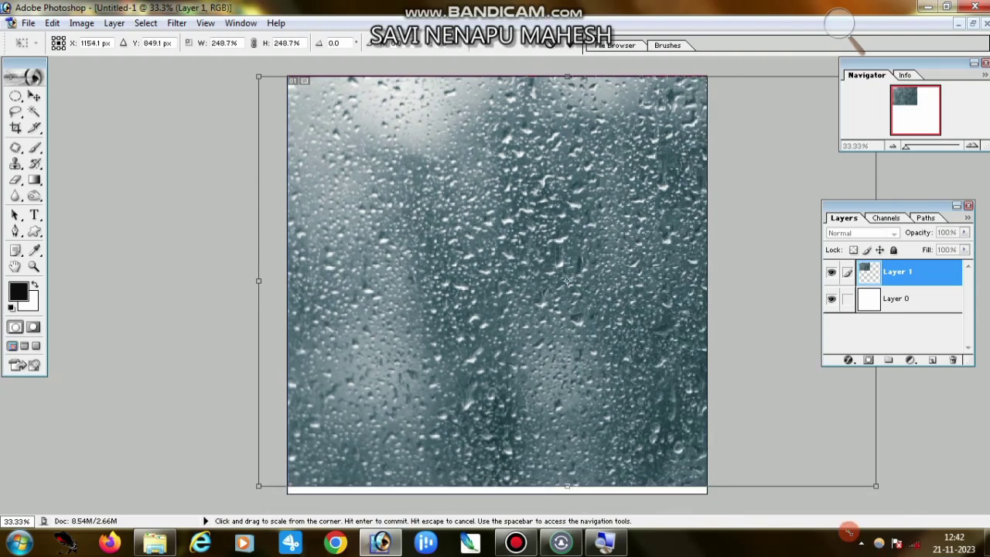
pyautogui.press('Return')
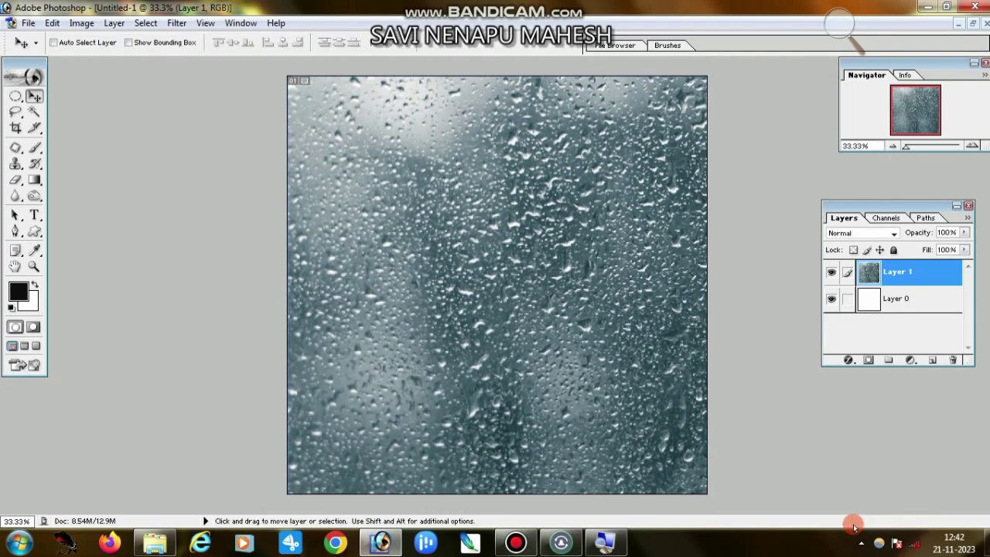
# - Apply a Gaussian Blur of about 32.8 pixels to the raindrop layer
pyautogui.click(177, 24)
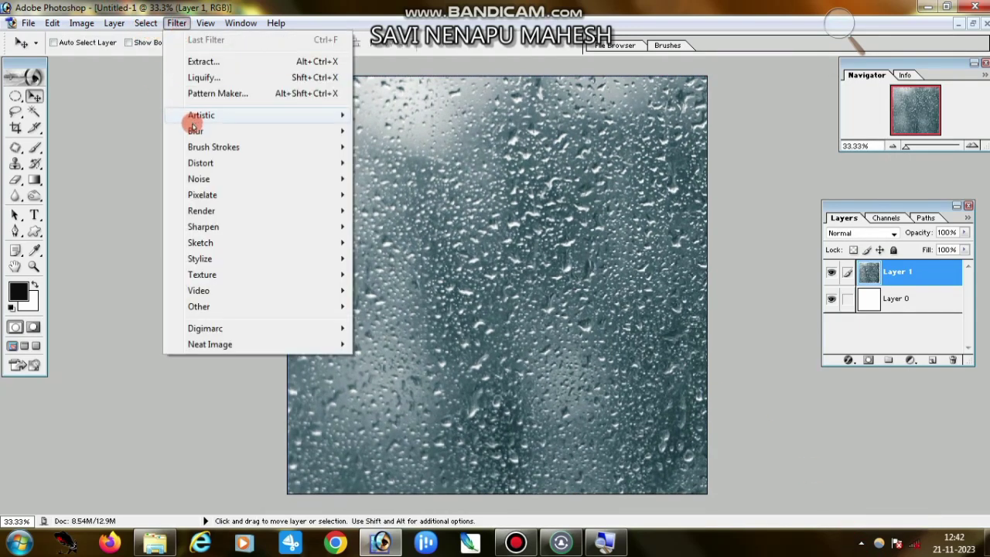
pyautogui.moveTo(196, 131)
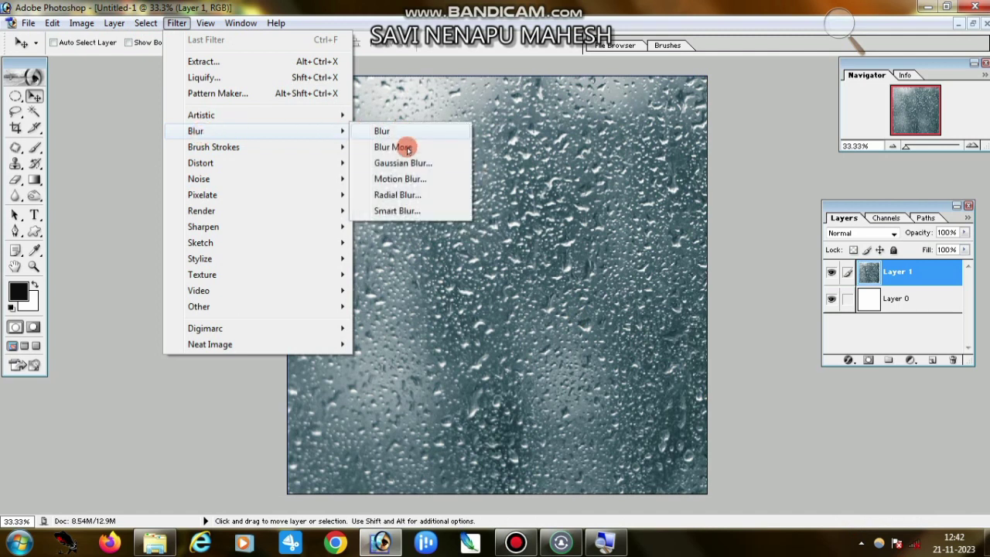
pyautogui.click(403, 163)
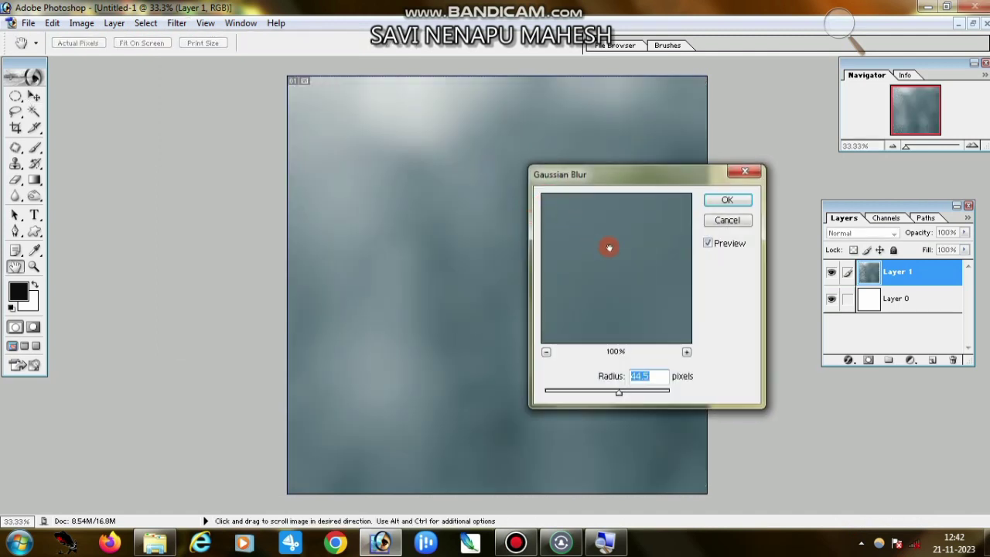
pyautogui.moveTo(617, 395); pyautogui.dragTo(593, 396)
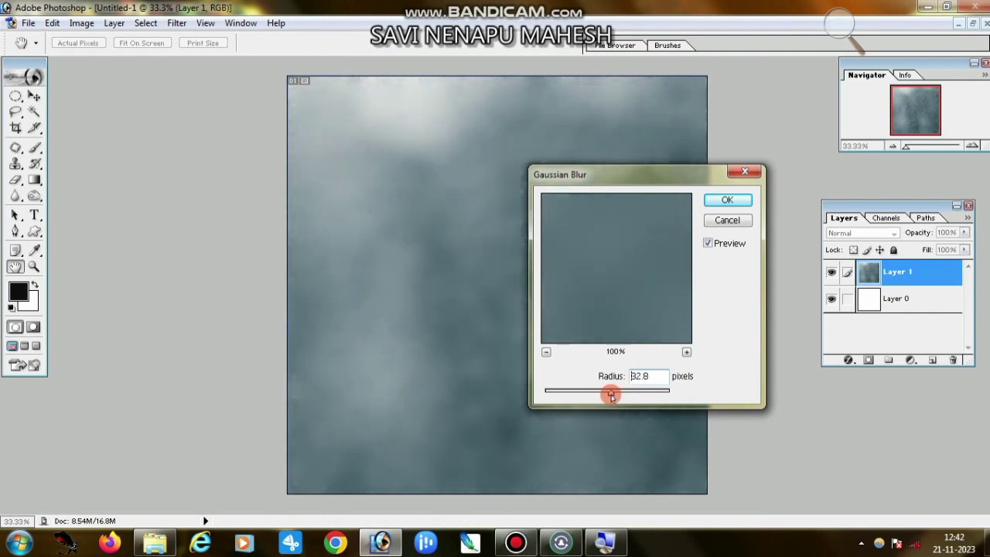
pyautogui.click(728, 199)
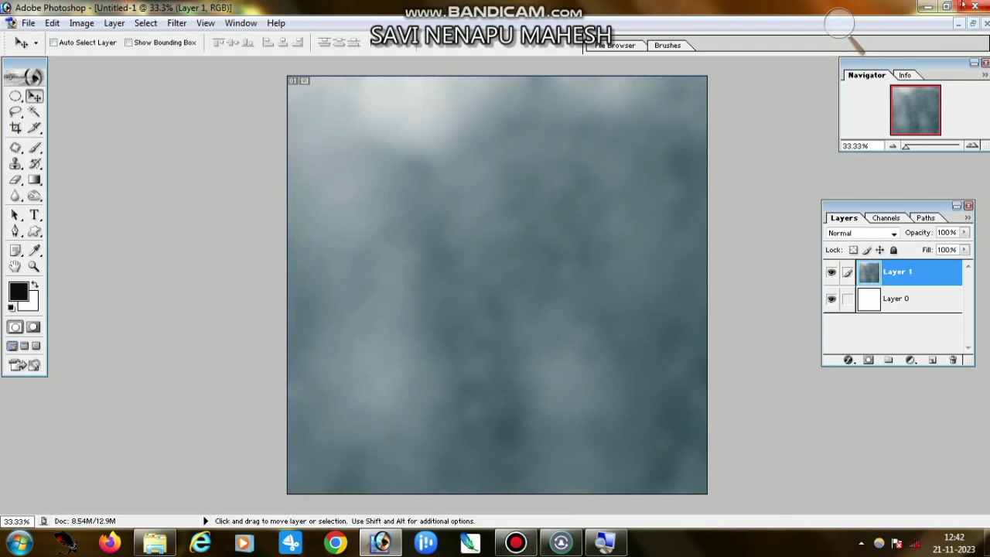
pyautogui.click(928, 7)
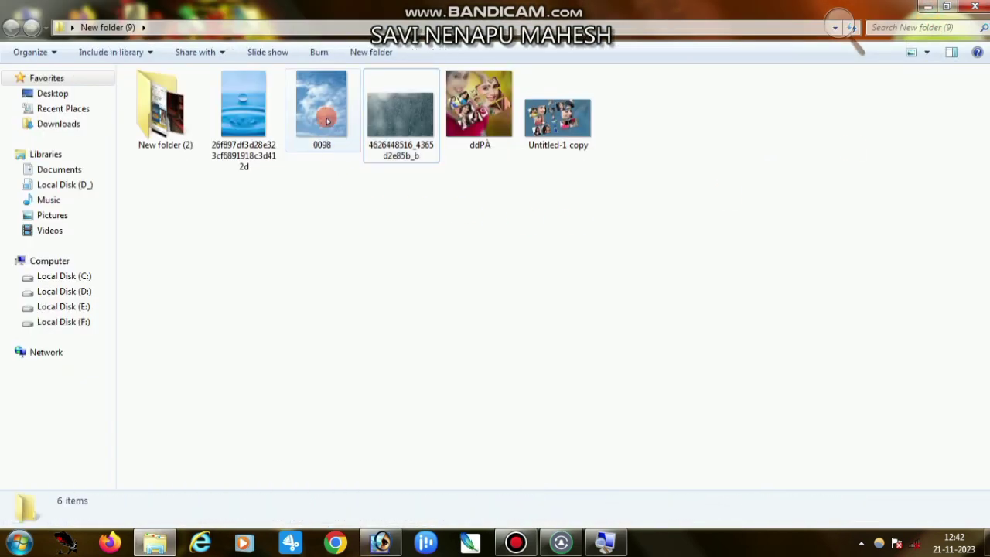
# - Copy the 0098 sky photo into the poster as a new layer at the top-left
pyautogui.moveTo(325, 116)
pyautogui.mouseDown()
pyautogui.moveTo(392, 87)
pyautogui.moveTo(446, 544)
pyautogui.mouseUp()
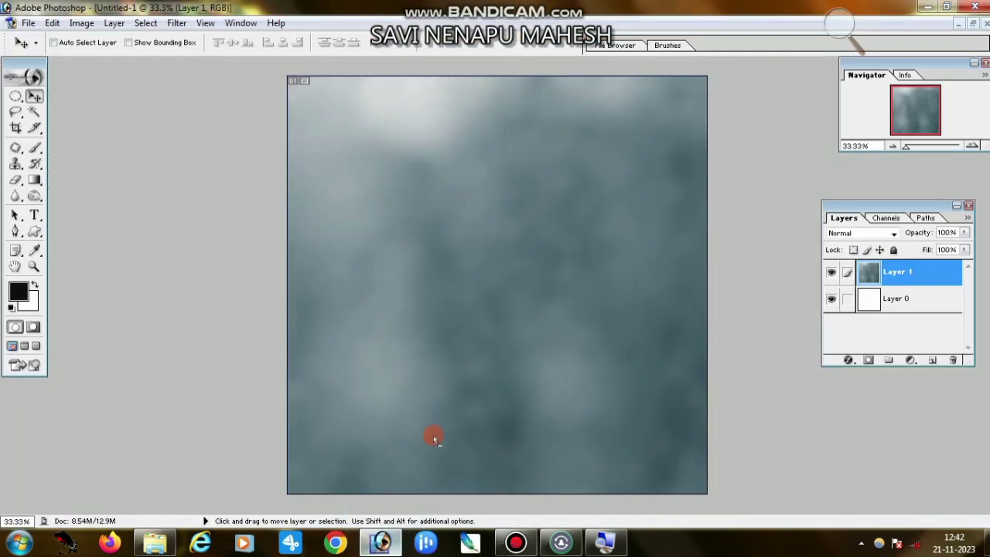
pyautogui.moveTo(446, 544); pyautogui.dragTo(469, 291)
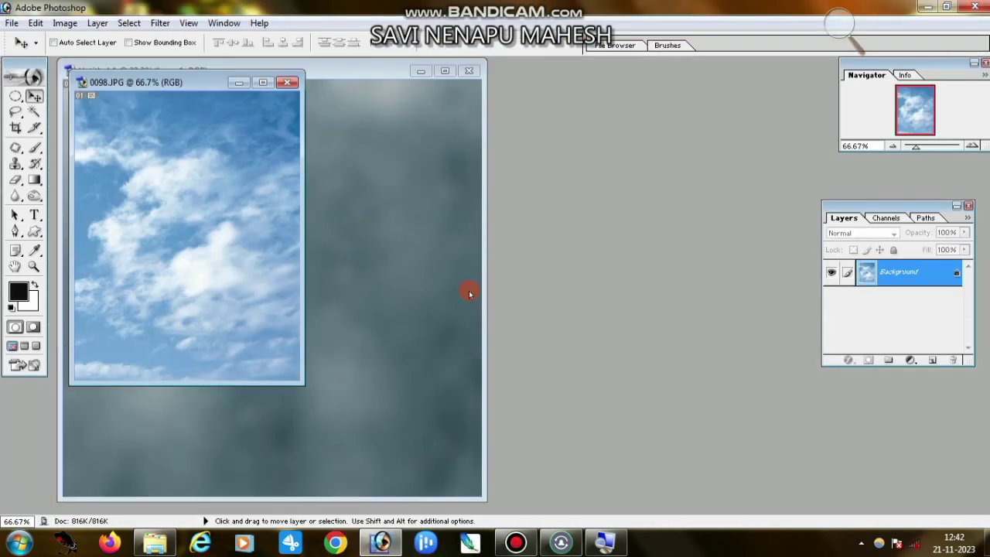
pyautogui.moveTo(255, 235); pyautogui.dragTo(380, 237)
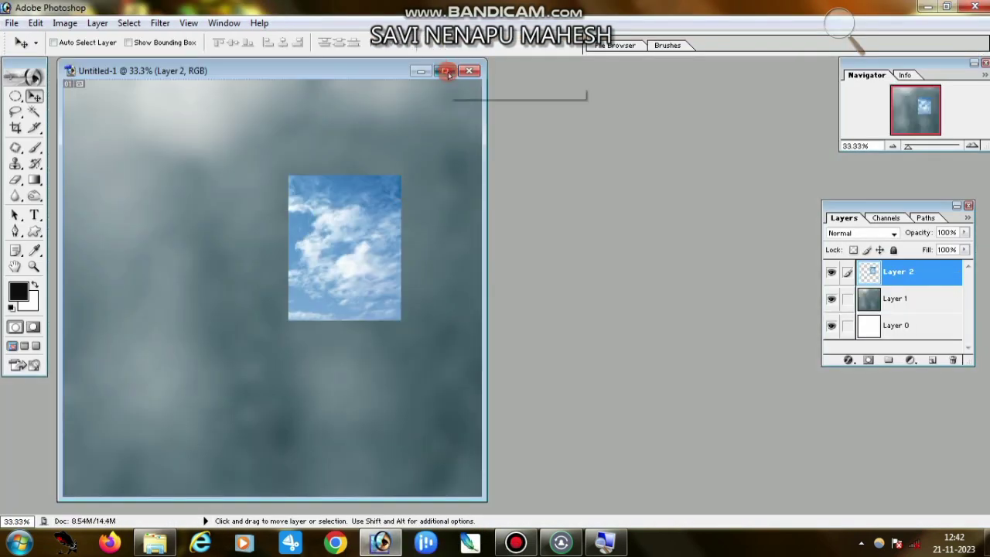
pyautogui.click(446, 72)
pyautogui.moveTo(575, 276); pyautogui.dragTo(345, 171)
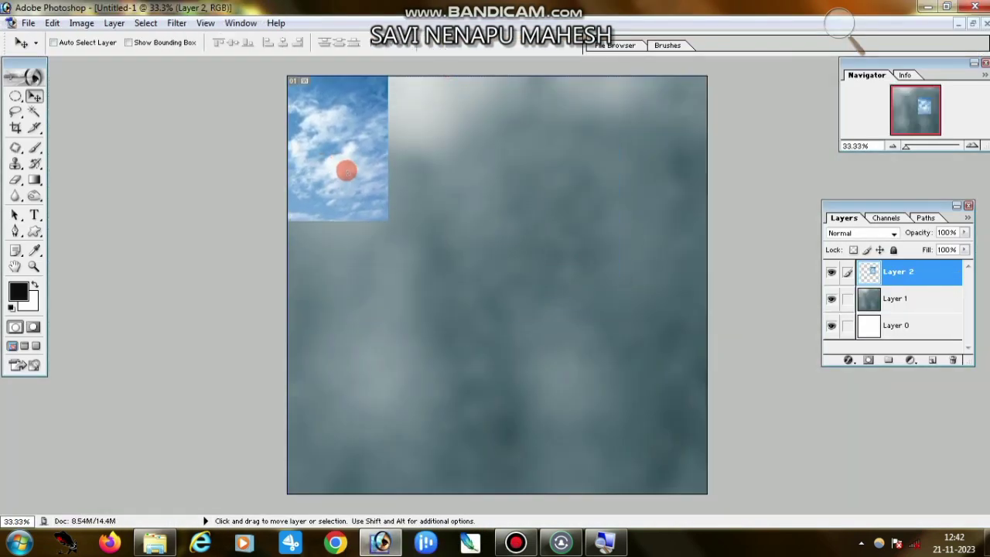
# - Scale the sky layer to about 295% across the canvas and blend it in Screen mode
pyautogui.hotkey('ctrl', 't')
pyautogui.moveTo(389, 221)
pyautogui.mouseDown()
pyautogui.moveTo(647, 415)
pyautogui.moveTo(679, 457)
pyautogui.mouseUp()
pyautogui.moveTo(610, 291); pyautogui.dragTo(705, 311)
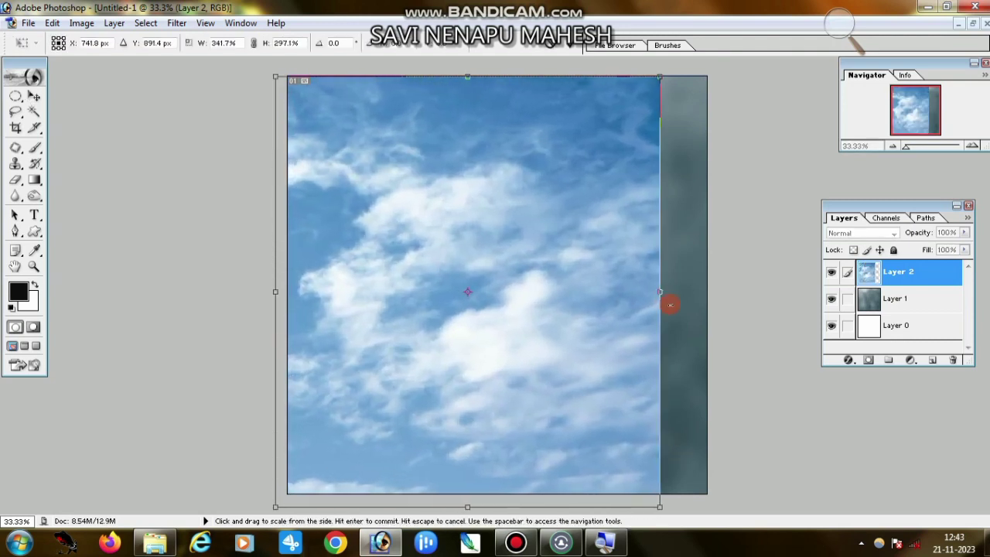
pyautogui.press('Return')
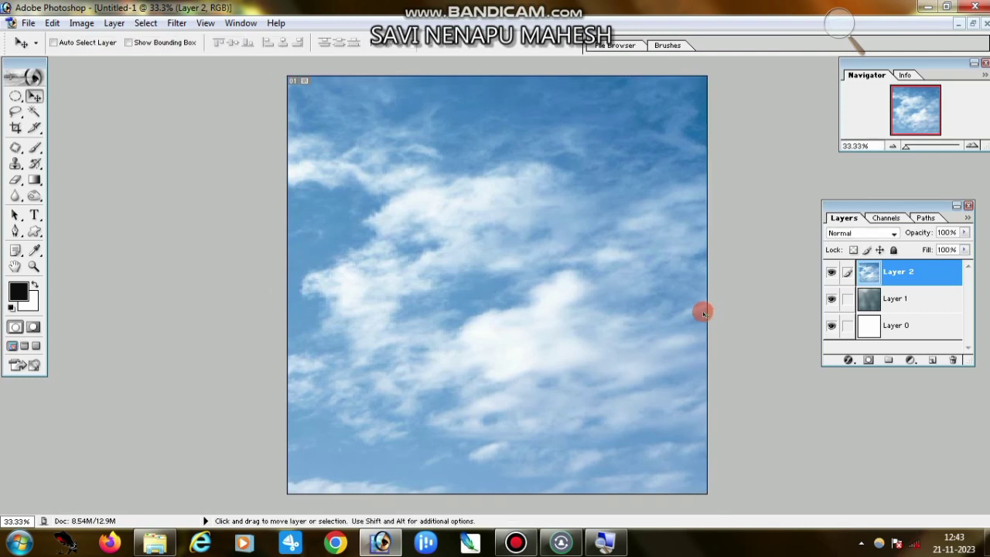
pyautogui.click(863, 232)
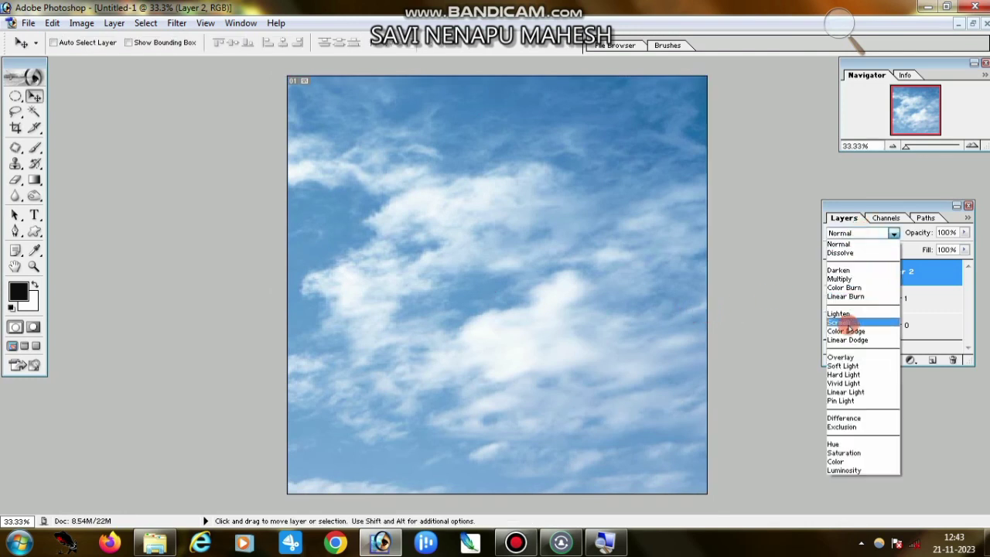
pyautogui.click(839, 321)
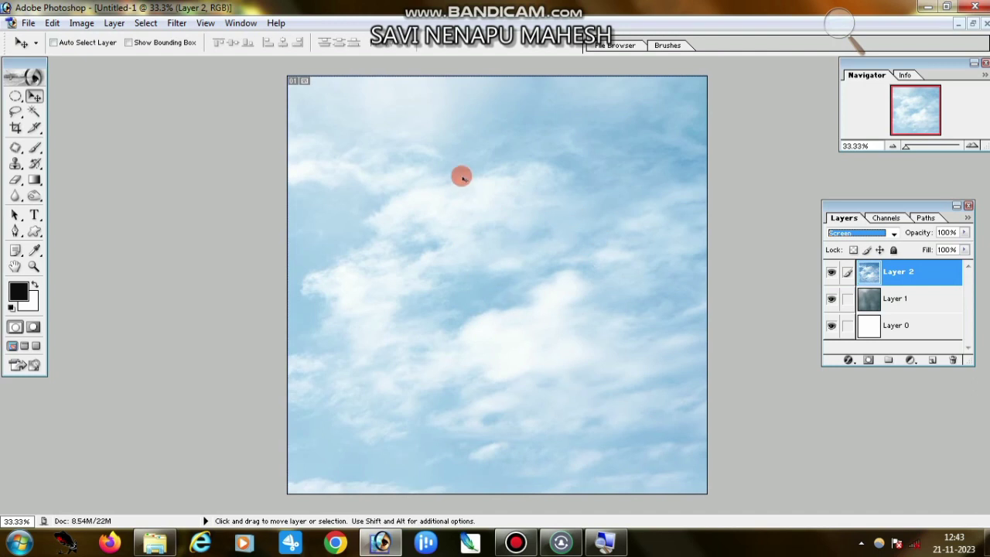
pyautogui.click(927, 7)
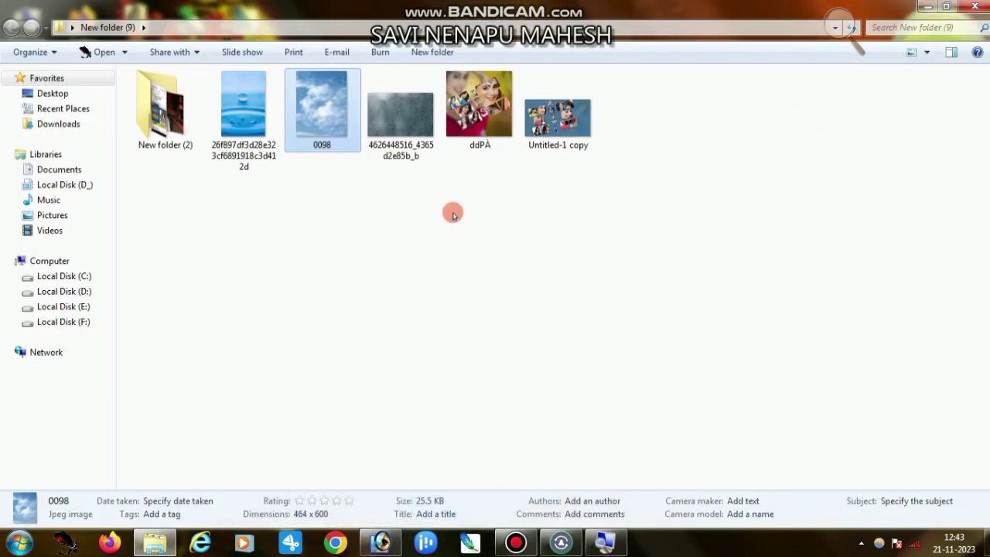
# - Add the water-drop photo as Layer 3 and stretch it over the whole canvas
pyautogui.moveTo(244, 116)
pyautogui.mouseDown()
pyautogui.moveTo(391, 548)
pyautogui.moveTo(517, 284)
pyautogui.mouseUp()
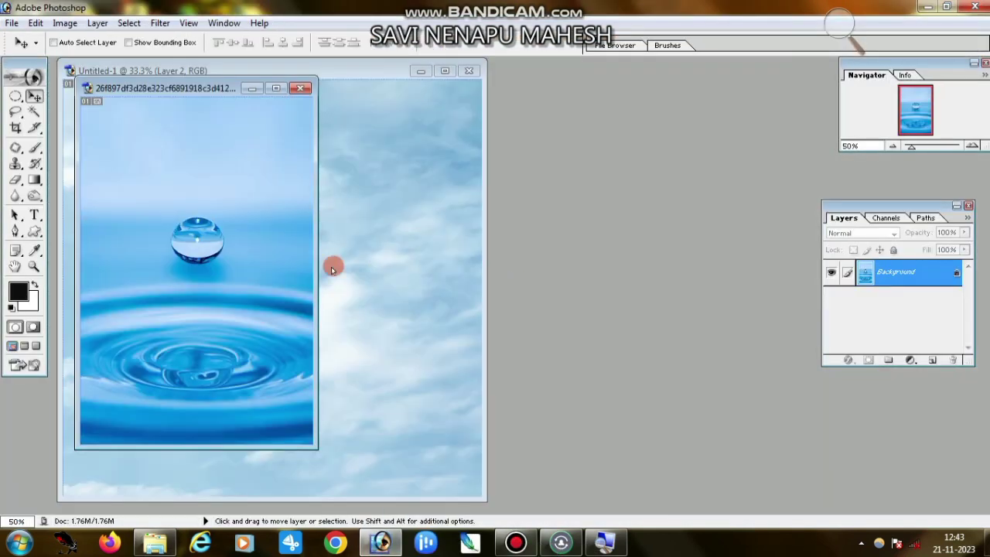
pyautogui.moveTo(277, 259); pyautogui.dragTo(420, 173)
pyautogui.click(444, 70)
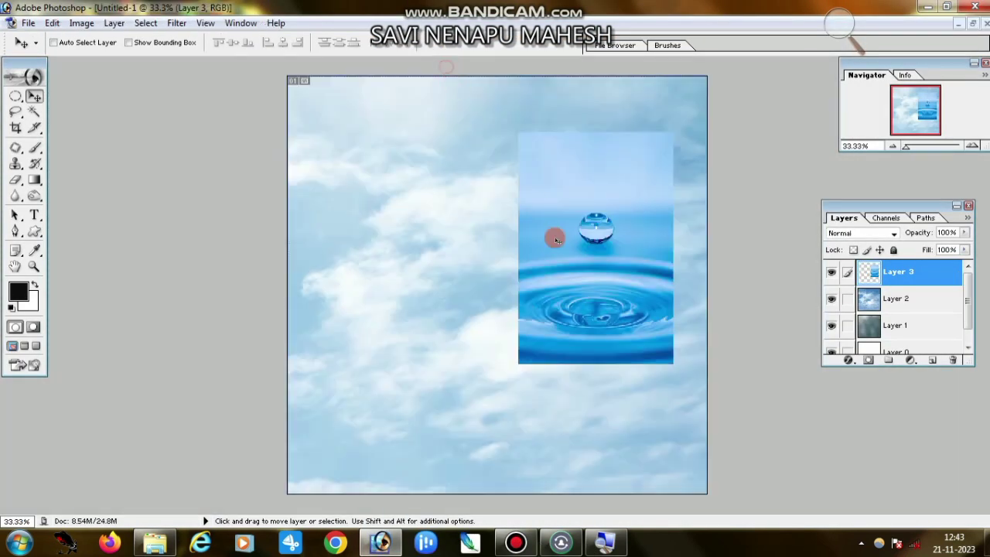
pyautogui.moveTo(597, 262); pyautogui.dragTo(625, 216)
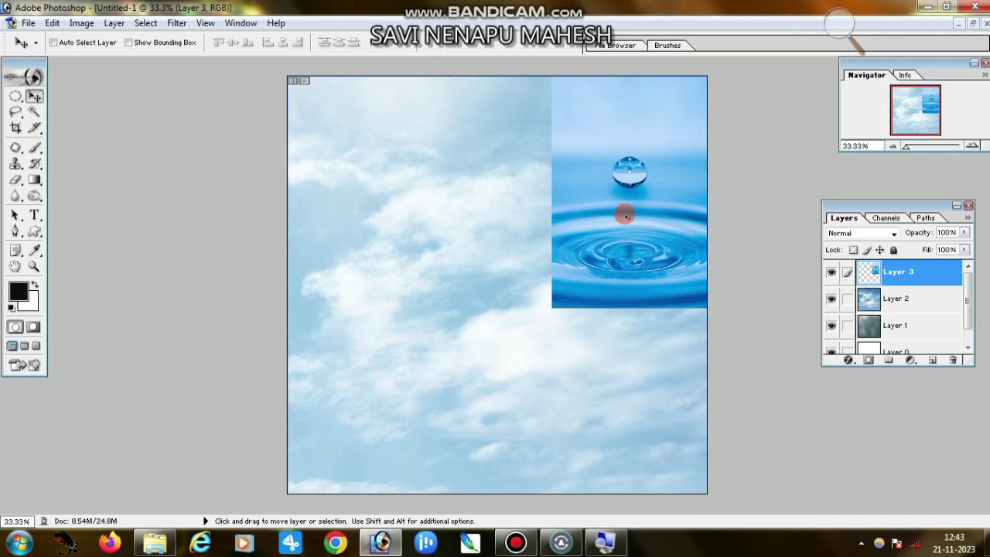
pyautogui.hotkey('ctrl', 't')
pyautogui.moveTo(552, 308); pyautogui.dragTo(394, 481)
pyautogui.moveTo(418, 285)
pyautogui.mouseDown()
pyautogui.moveTo(329, 312)
pyautogui.moveTo(286, 308)
pyautogui.mouseUp()
pyautogui.press('Return')
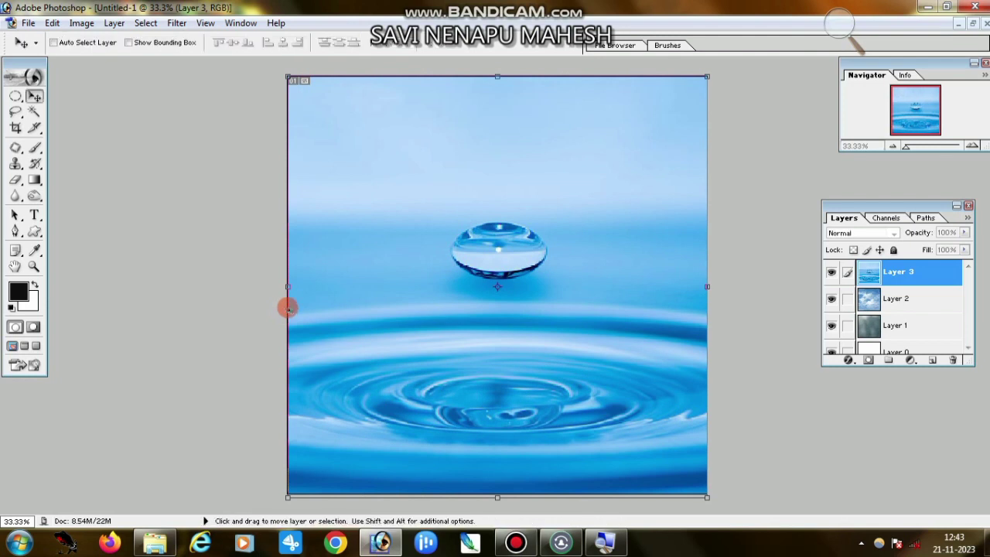
# - Keep Layer 3 in Normal mode and Gaussian-blur it at about 44.5 pixels
pyautogui.click(843, 233)
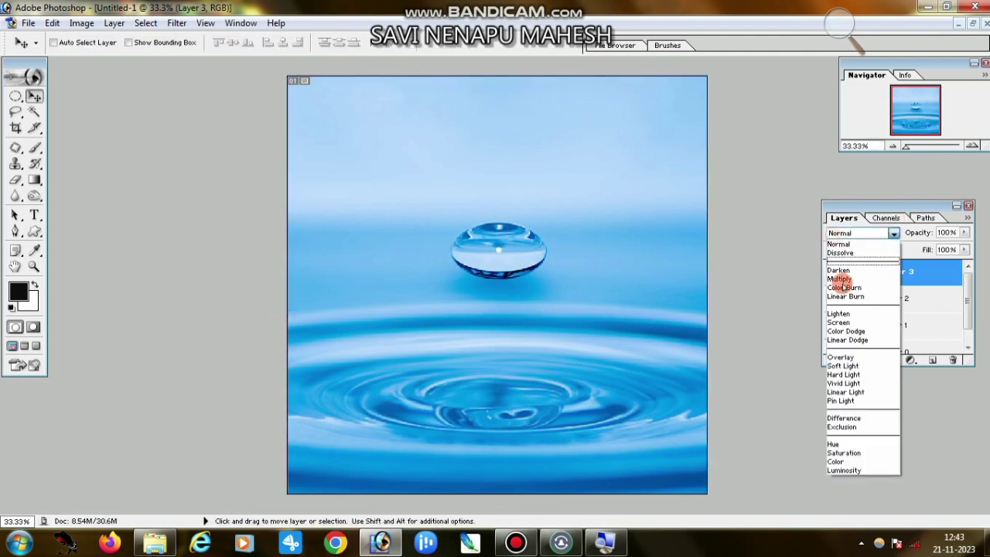
pyautogui.click(837, 322)
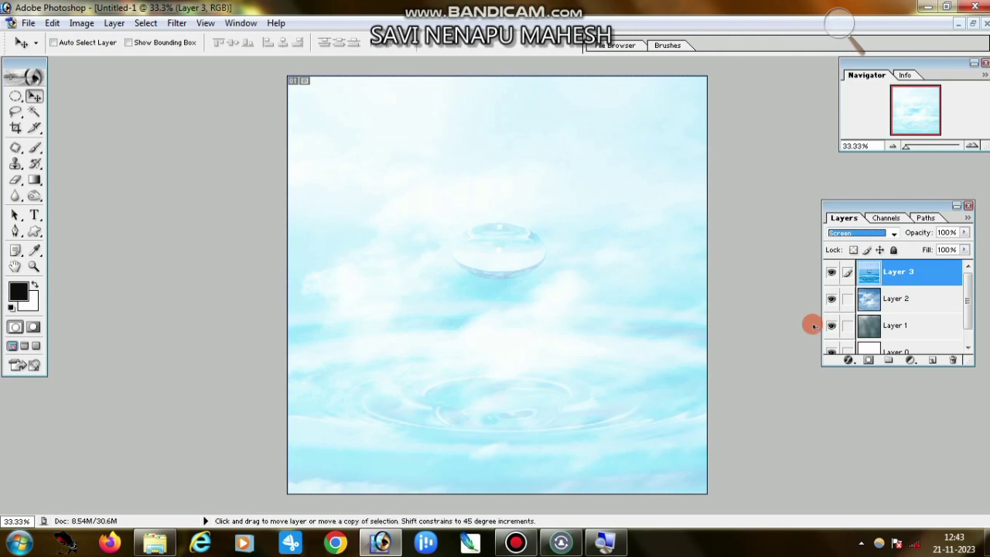
pyautogui.hotkey('ctrl', 'z')
pyautogui.click(175, 25)
pyautogui.moveTo(196, 130)
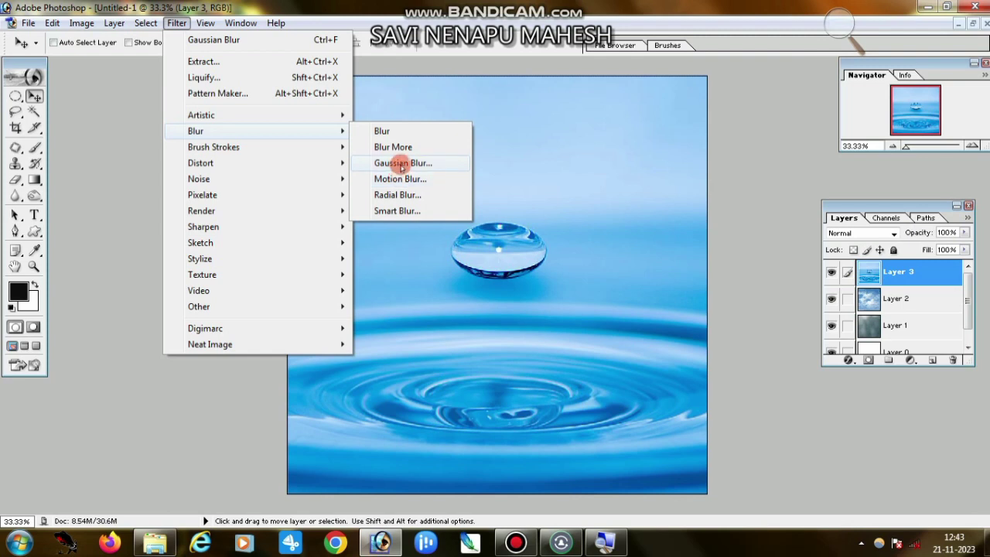
pyautogui.click(401, 163)
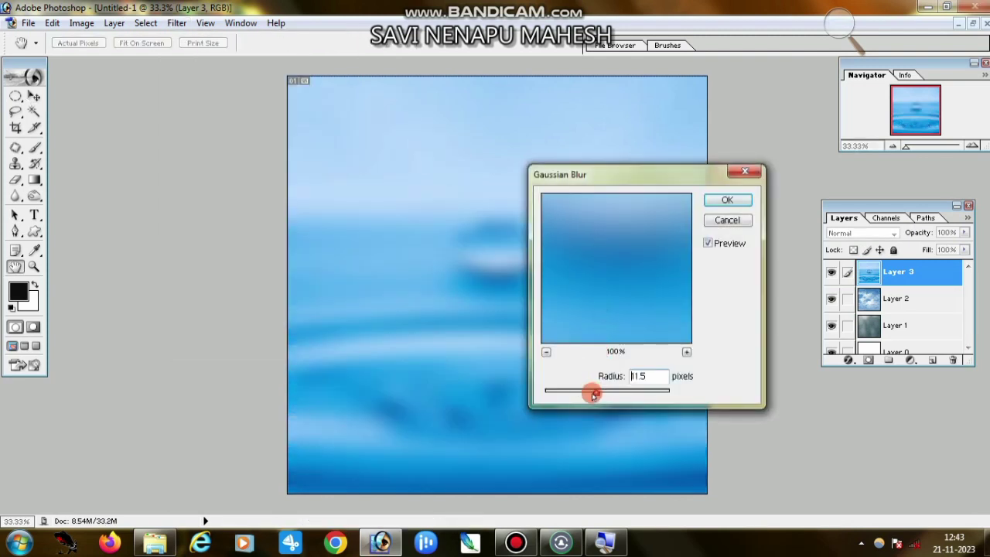
pyautogui.moveTo(582, 396); pyautogui.dragTo(605, 396)
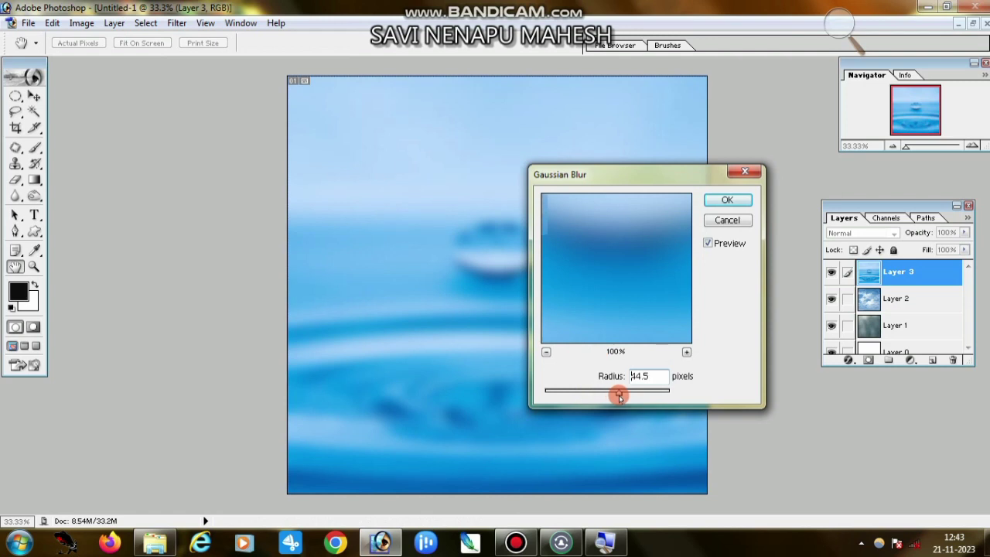
pyautogui.click(721, 201)
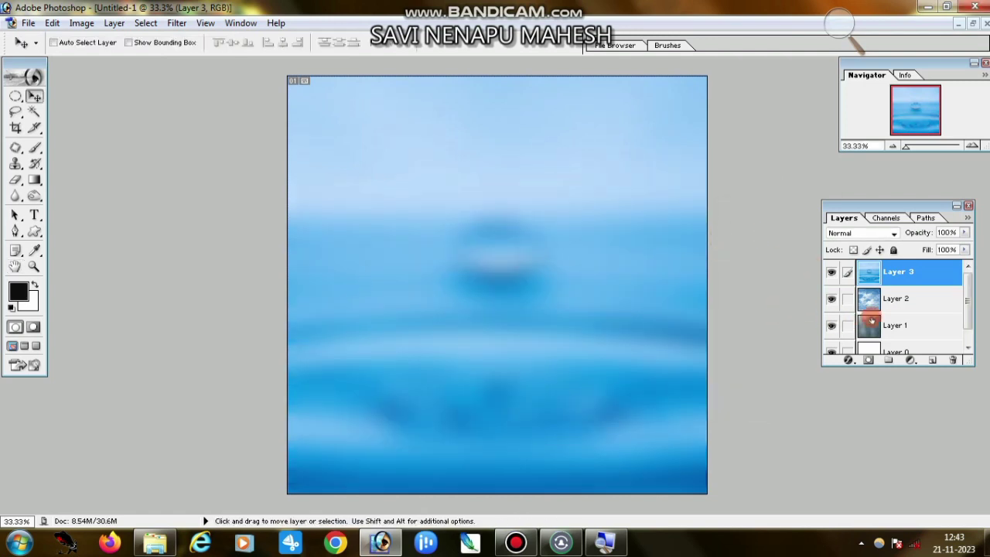
# - Merge the linked sky and cloud layers into the blurred water-drop Layer 3
pyautogui.moveTo(968, 292); pyautogui.dragTo(966, 323)
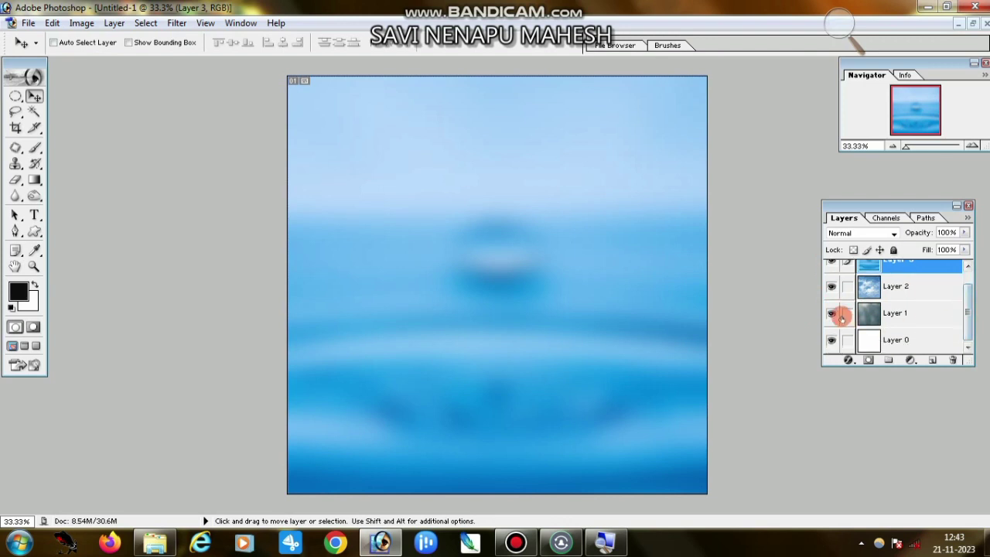
pyautogui.scroll(1, 851, 272)
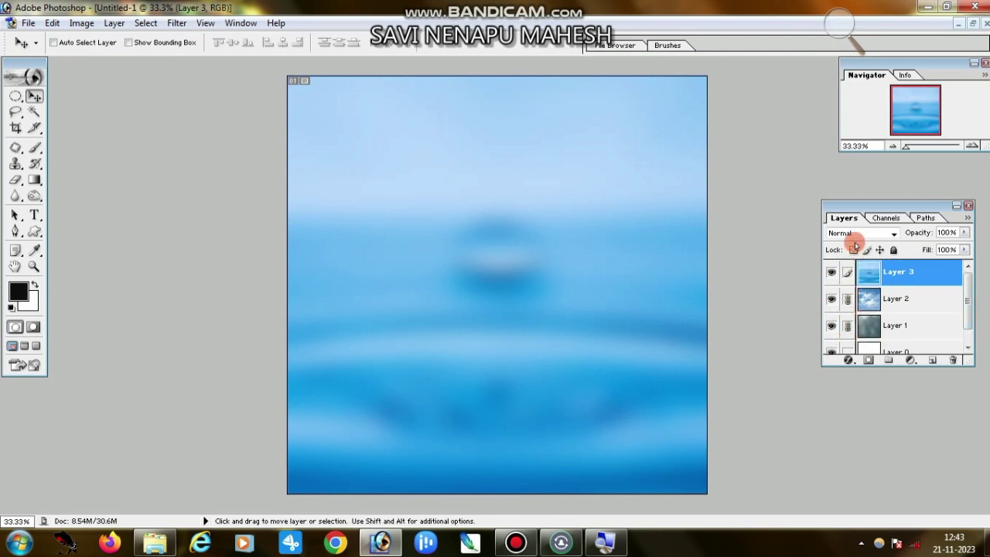
pyautogui.hotkey('ctrl', 'e')
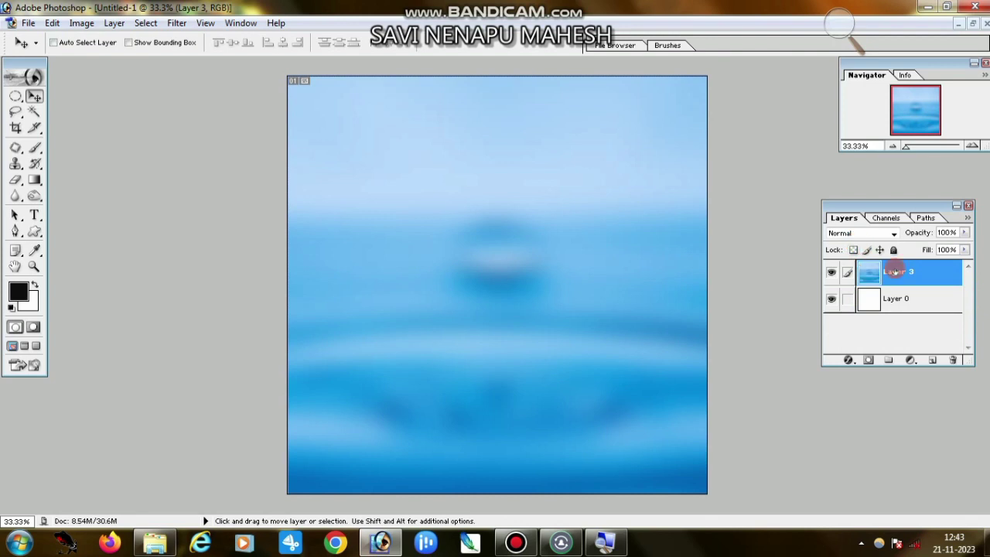
pyautogui.rightClick(456, 227)
pyautogui.moveTo(464, 230)
pyautogui.mouseDown()
pyautogui.moveTo(469, 194)
pyautogui.moveTo(441, 219)
pyautogui.mouseUp()
pyautogui.hotkey('ctrl', 'z')
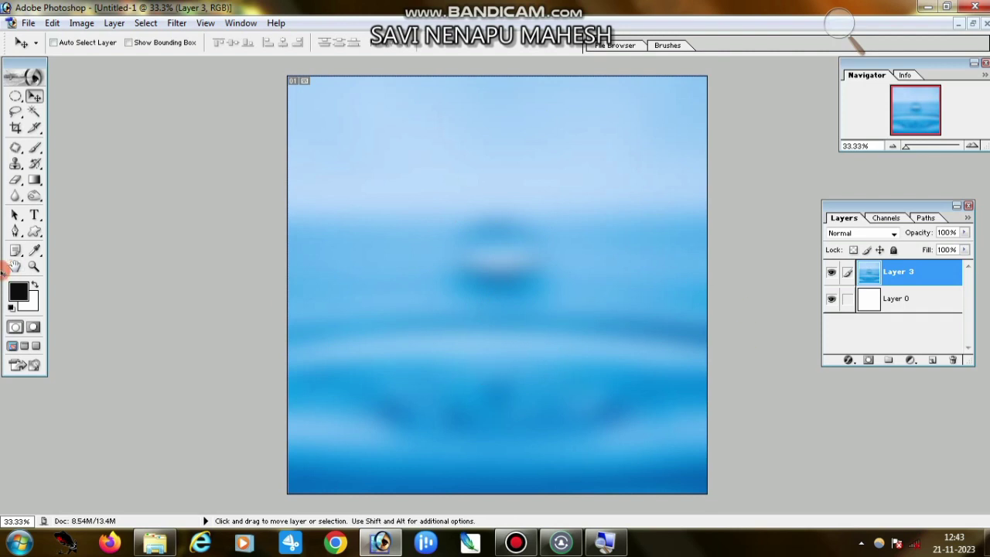
pyautogui.moveTo(35, 231); pyautogui.dragTo(78, 231)
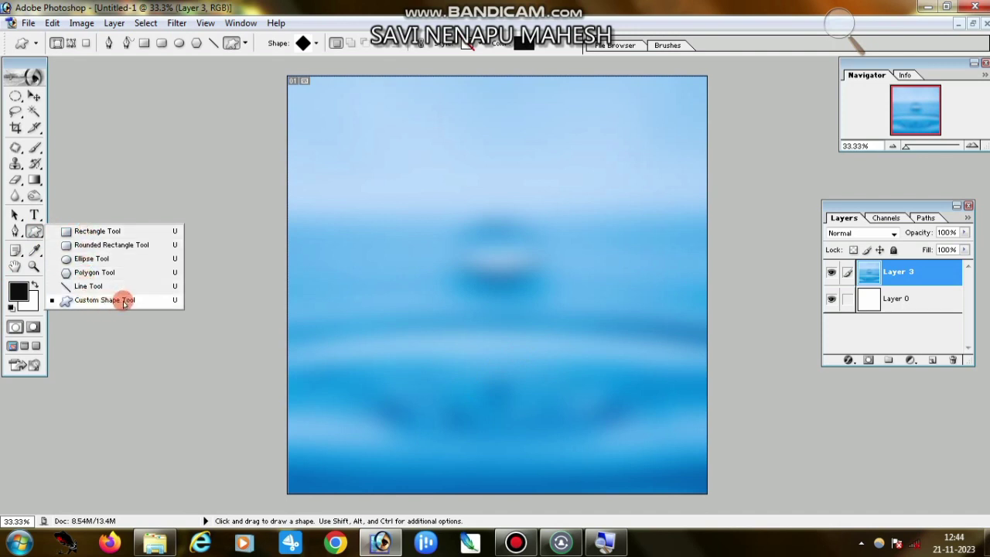
# - Set up the Custom Shape tool to draw filled shape layers
pyautogui.click(100, 301)
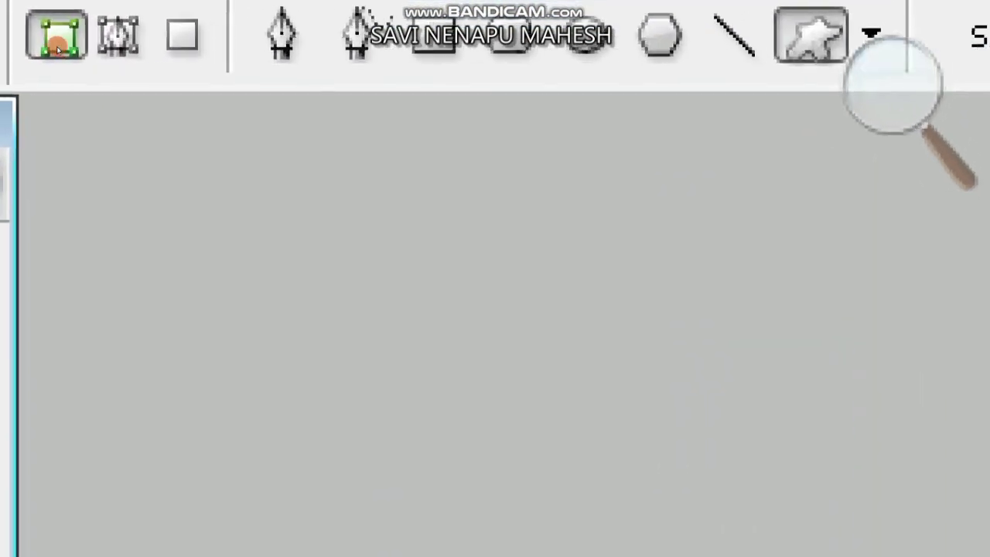
pyautogui.click(72, 48)
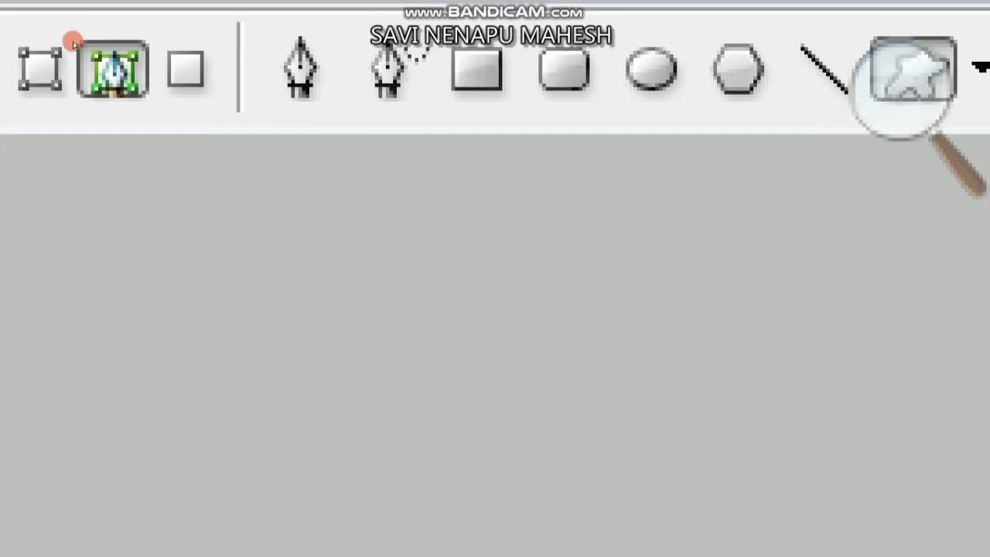
pyautogui.click(39, 48)
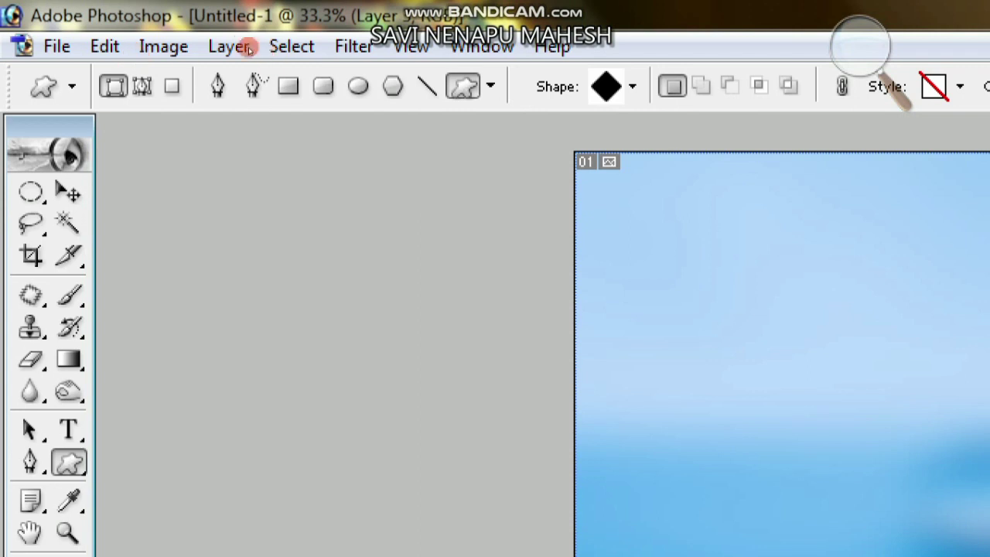
pyautogui.click(491, 87)
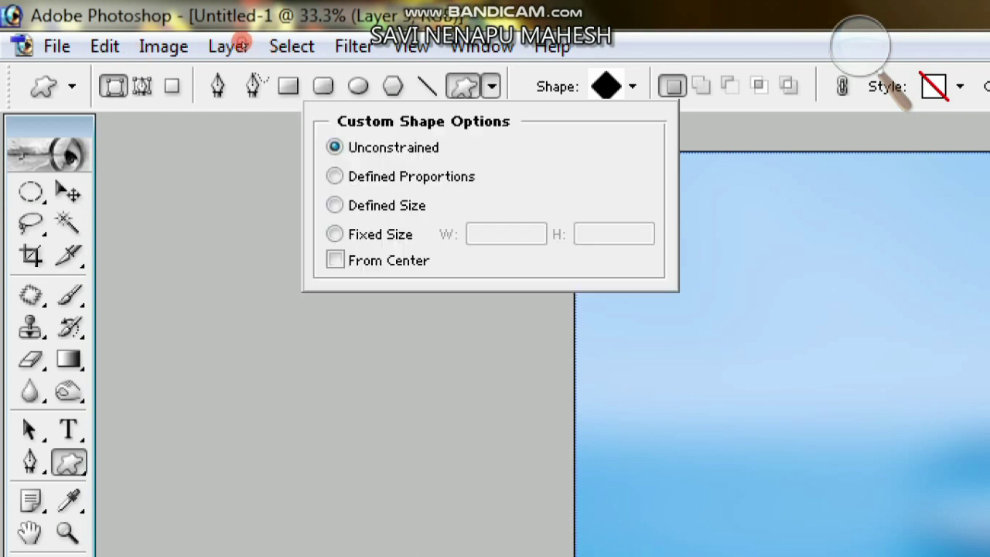
pyautogui.click(633, 86)
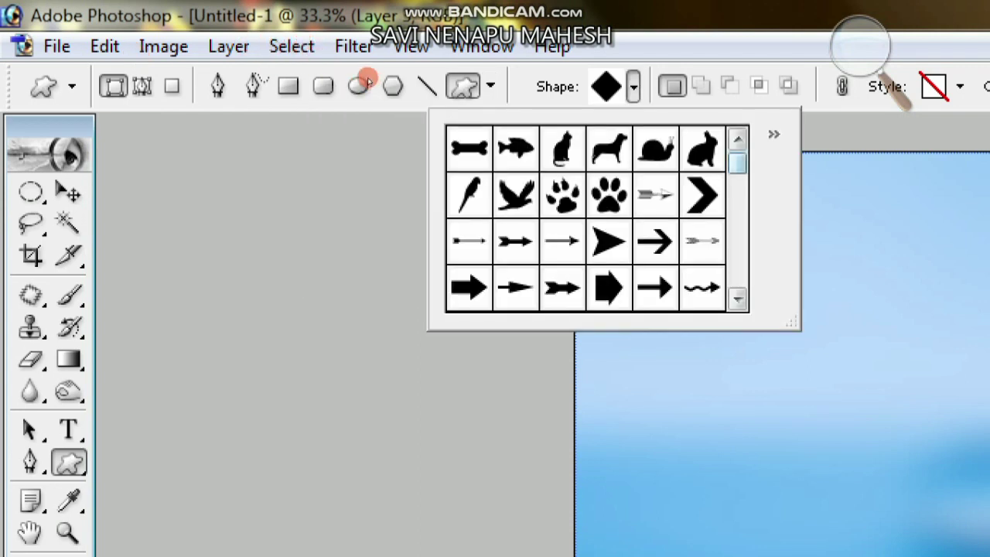
# - Pick the diamond from the custom shapes and set the foreground colour to yellow
pyautogui.scroll(-5, 368, 101)
pyautogui.scroll(-3, 370, 109)
pyautogui.scroll(-3, 370, 112)
pyautogui.scroll(-5, 369, 132)
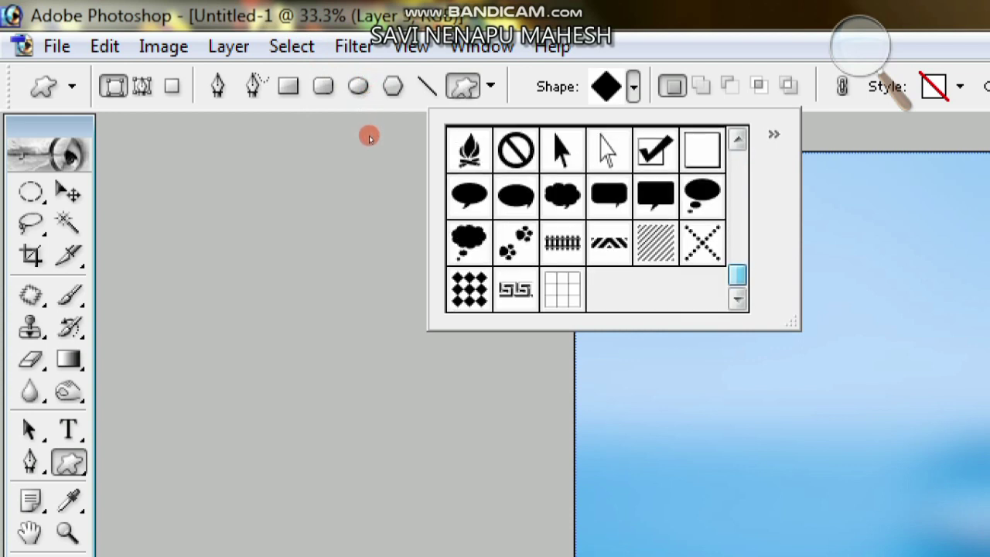
pyautogui.scroll(5, 366, 123)
pyautogui.scroll(2, 366, 120)
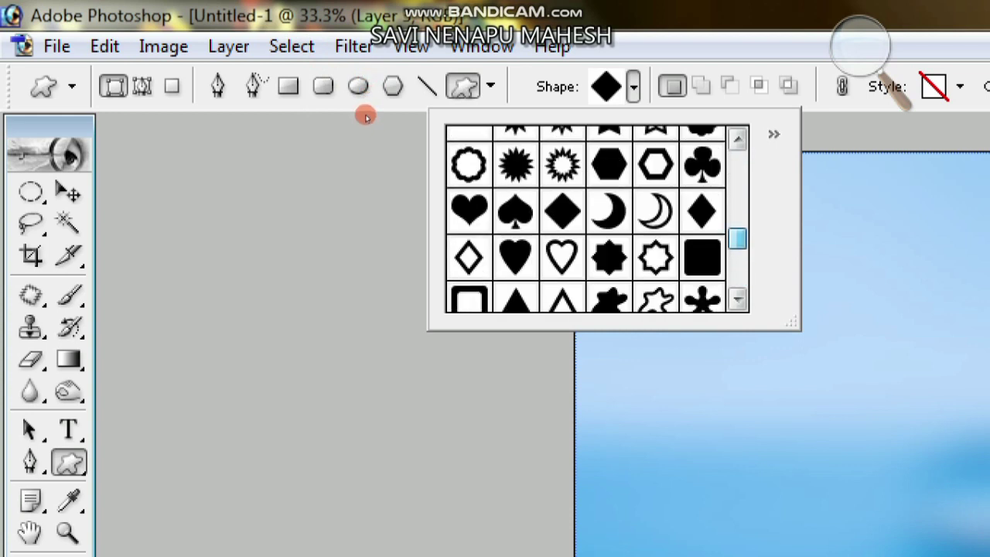
pyautogui.scroll(1, 367, 116)
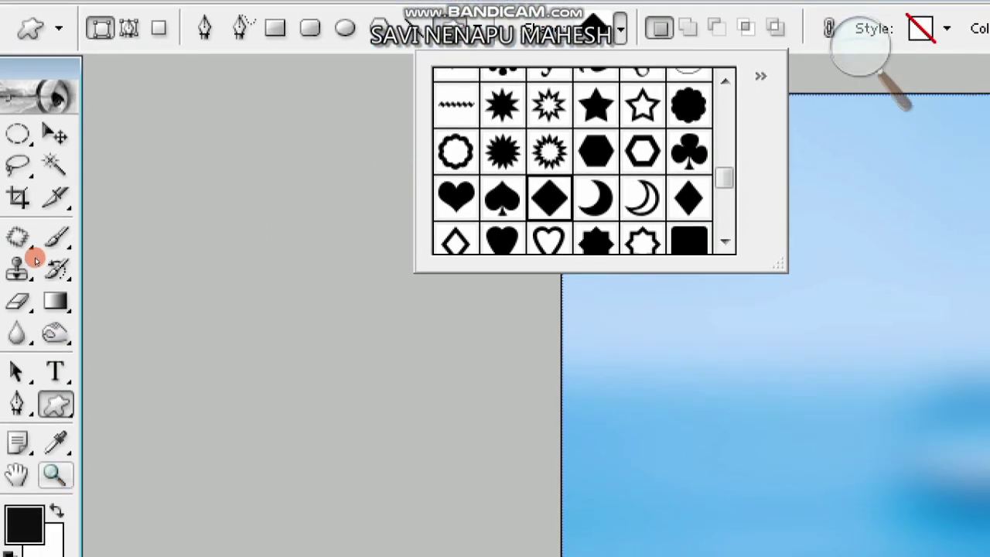
pyautogui.press('i')
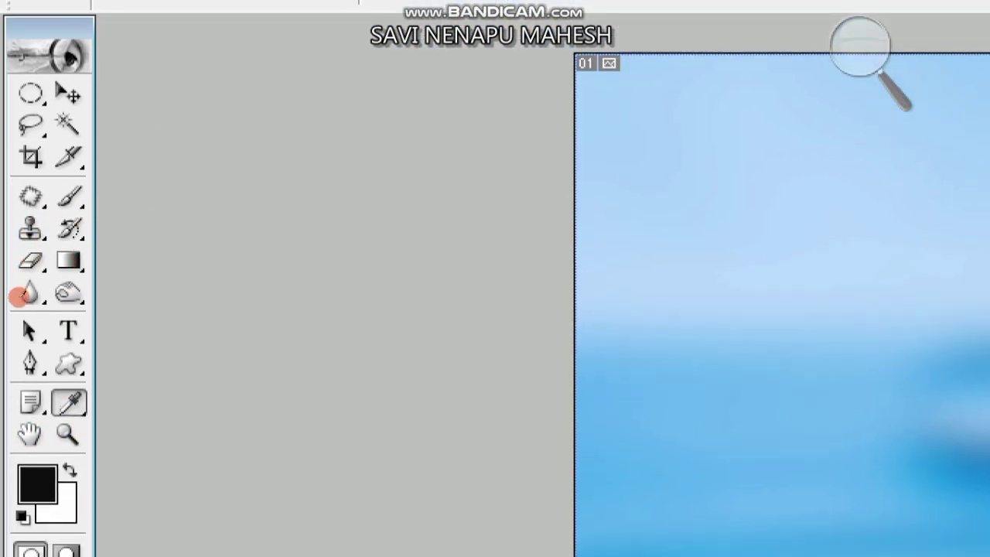
pyautogui.click(19, 292)
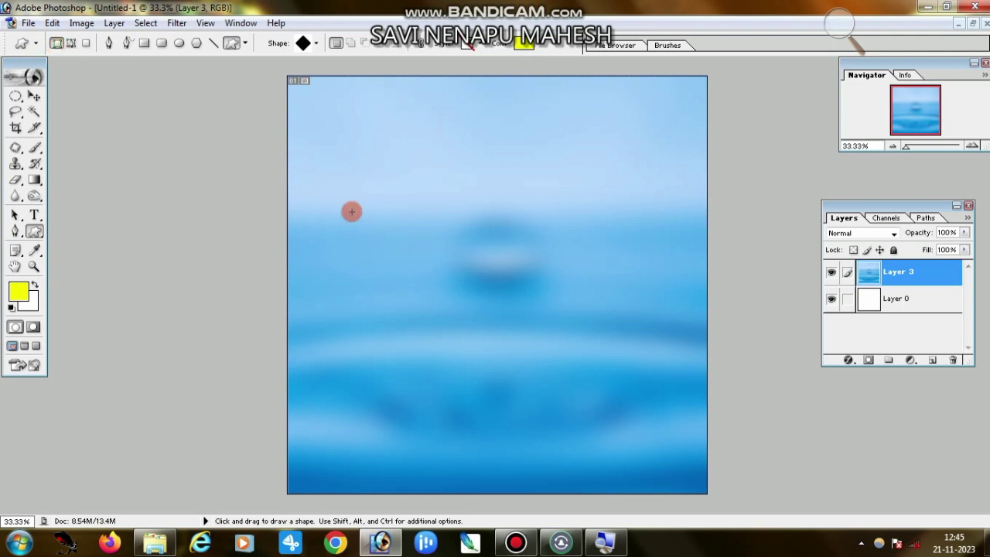
# - Draw a yellow diamond on the left and rasterize its Shape 1 layer
pyautogui.moveTo(341, 199); pyautogui.dragTo(432, 280)
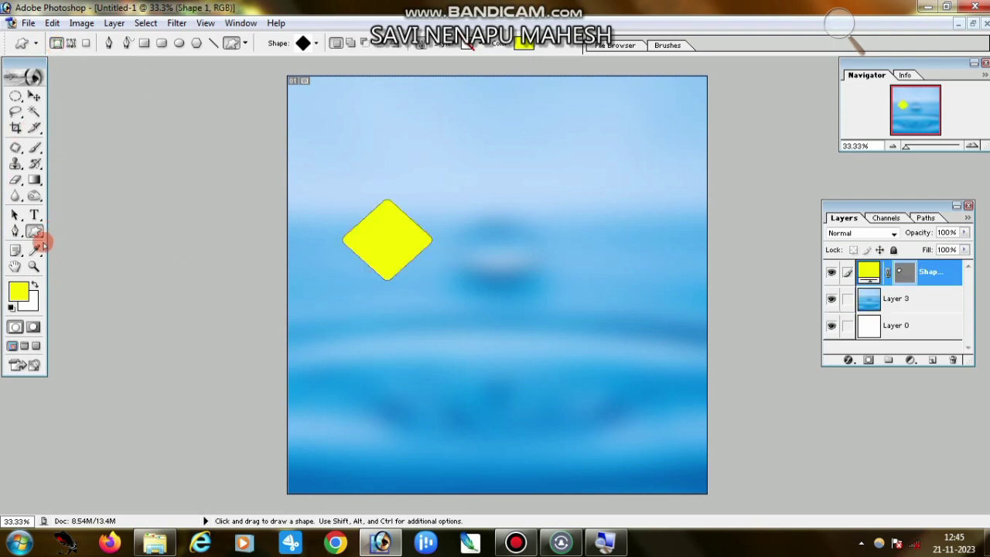
pyautogui.press('v')
pyautogui.hotkey('ctrl', '-')
pyautogui.rightClick(929, 271)
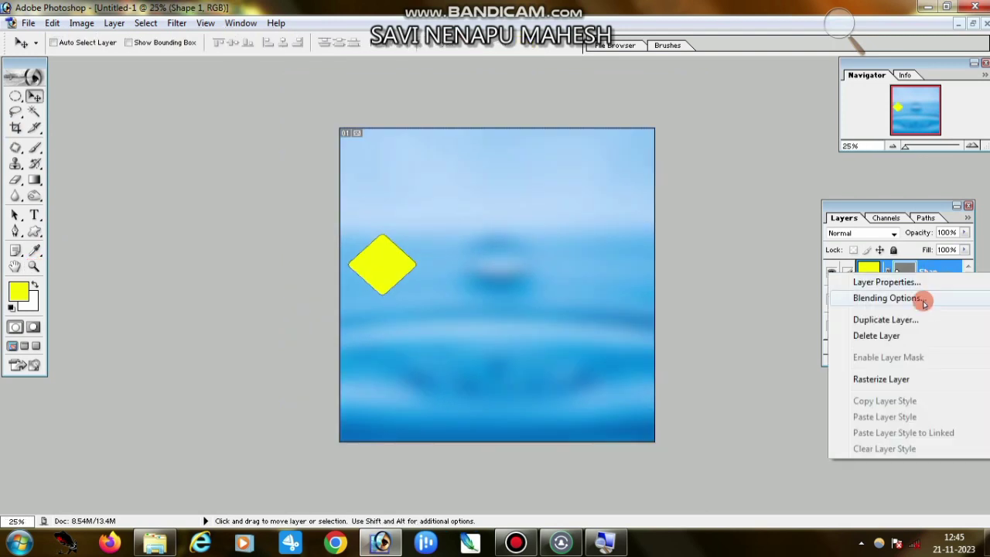
pyautogui.click(895, 379)
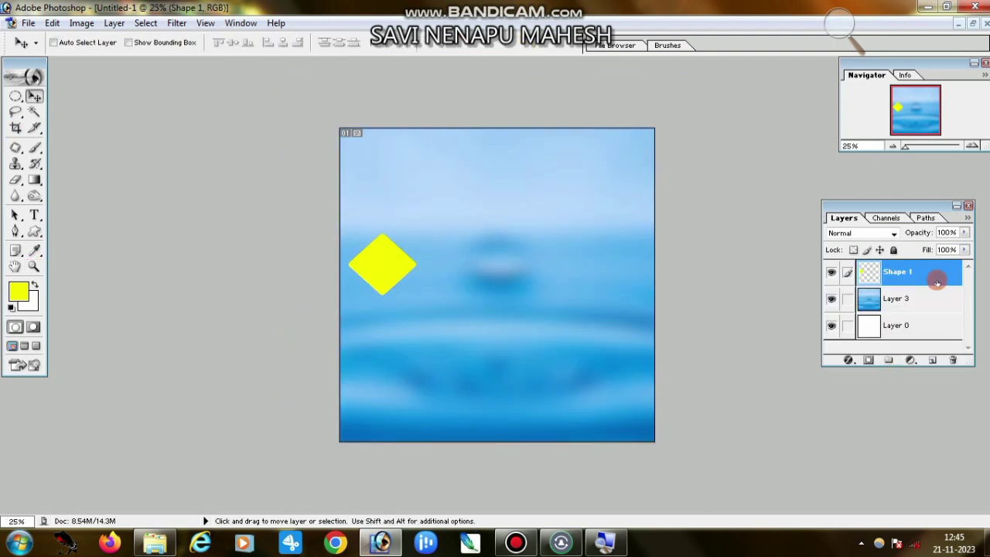
pyautogui.rightClick(372, 267)
pyautogui.click(916, 281)
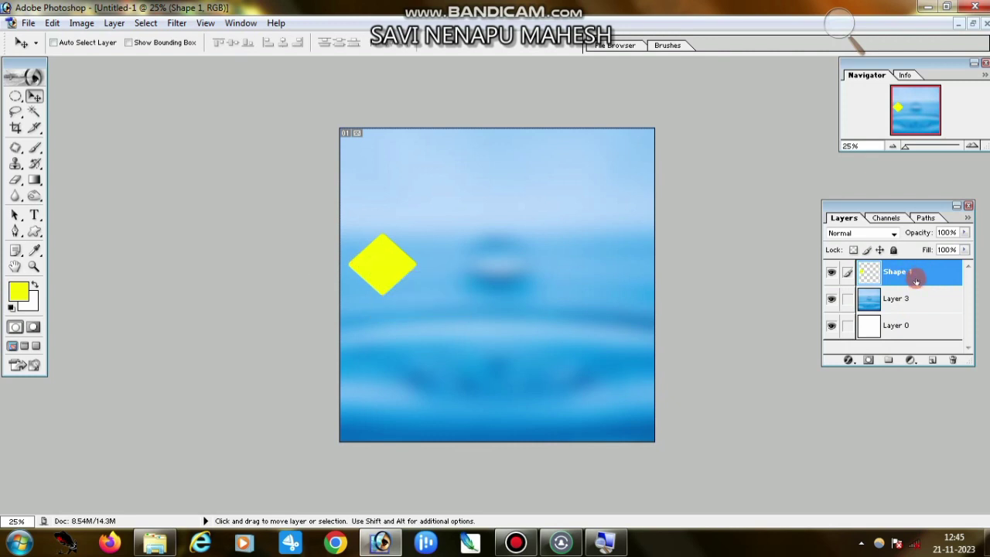
pyautogui.click(475, 310)
# - Alt-drag diamond copies into a tilted cluster toward the upper right
pyautogui.moveTo(383, 261)
pyautogui.mouseDown()
pyautogui.moveTo(415, 231)
pyautogui.moveTo(452, 345)
pyautogui.moveTo(493, 310)
pyautogui.mouseUp()
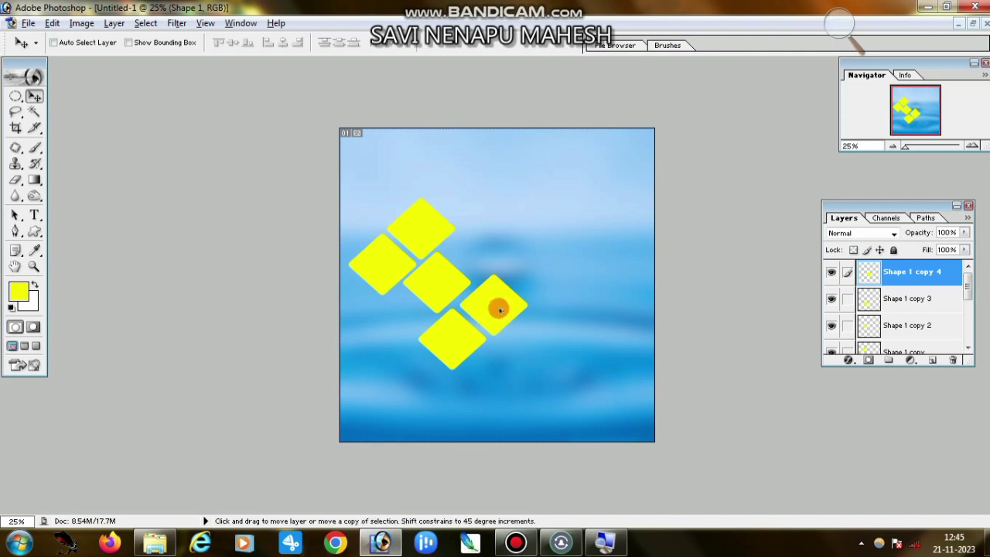
pyautogui.moveTo(498, 312)
pyautogui.mouseDown()
pyautogui.moveTo(517, 161)
pyautogui.moveTo(491, 174)
pyautogui.mouseUp()
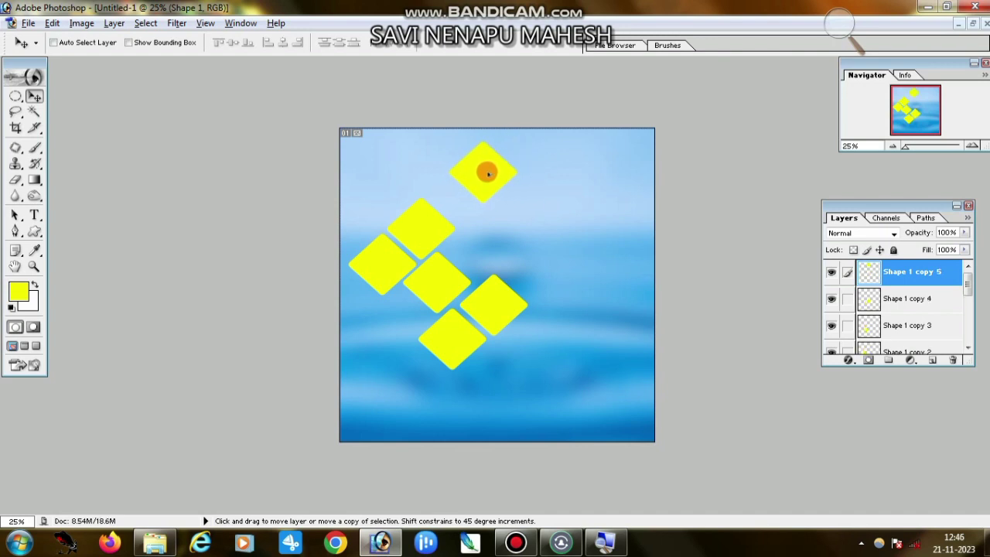
pyautogui.moveTo(481, 181)
pyautogui.mouseDown()
pyautogui.moveTo(515, 150)
pyautogui.moveTo(524, 204)
pyautogui.moveTo(537, 201)
pyautogui.moveTo(555, 258)
pyautogui.moveTo(596, 214)
pyautogui.moveTo(604, 223)
pyautogui.moveTo(594, 261)
pyautogui.mouseUp()
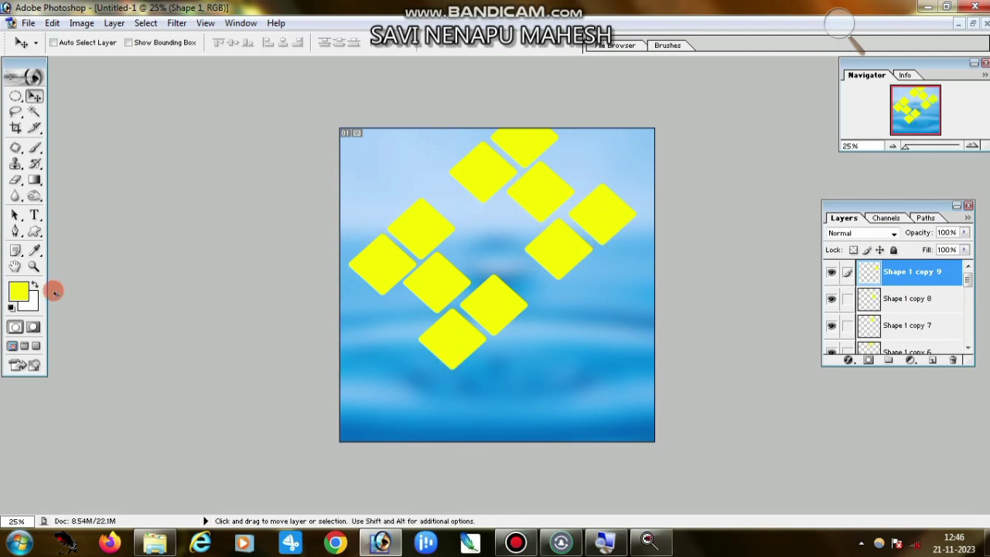
pyautogui.hotkey('ctrl', '+')
pyautogui.rightClick(464, 258)
pyautogui.moveTo(394, 224); pyautogui.dragTo(387, 354)
# - Rearrange several diamonds at 50% zoom to tighten the pattern
pyautogui.rightClick(277, 174)
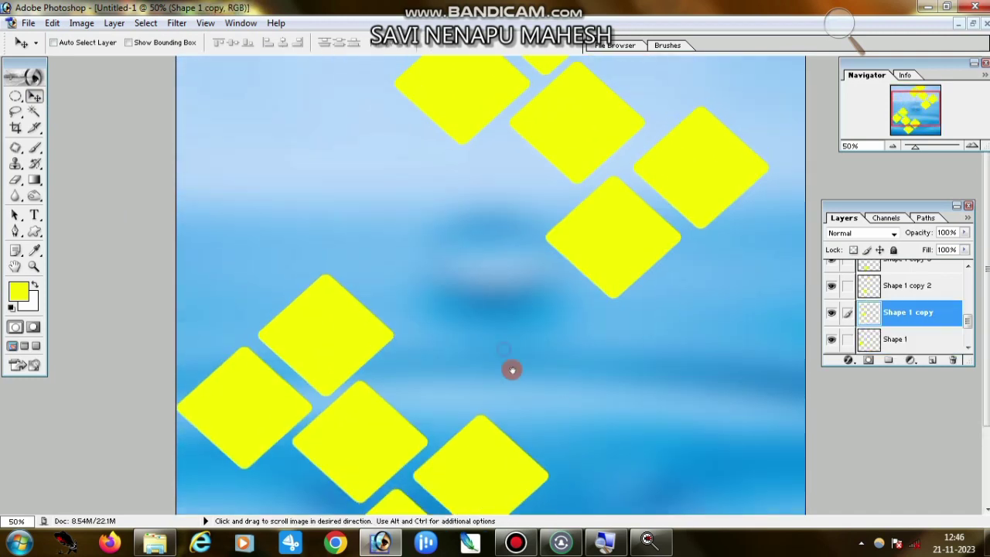
pyautogui.moveTo(613, 232); pyautogui.dragTo(658, 345)
pyautogui.moveTo(697, 174); pyautogui.dragTo(736, 287)
pyautogui.moveTo(577, 186); pyautogui.dragTo(614, 307)
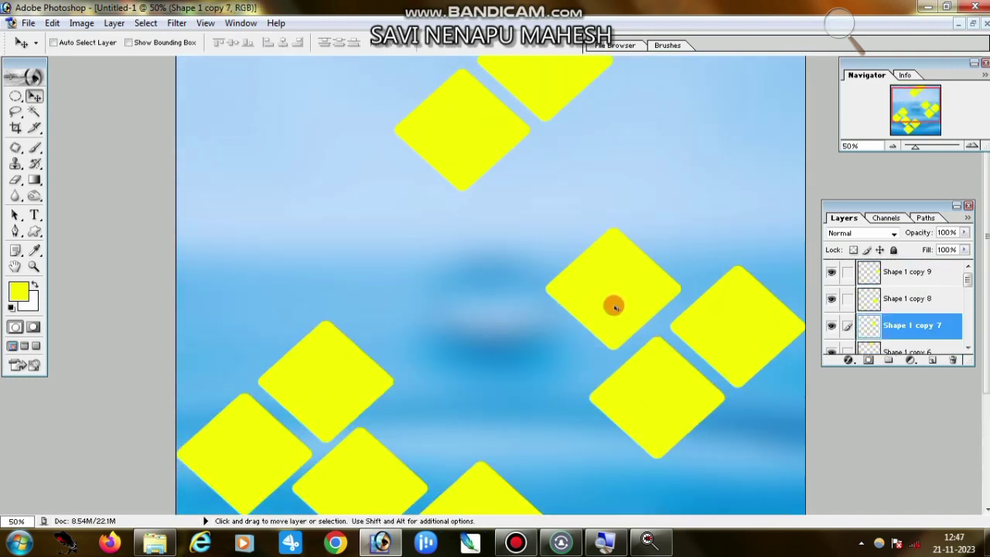
pyautogui.moveTo(545, 112); pyautogui.dragTo(568, 225)
pyautogui.click(34, 266)
pyautogui.keyDown('alt'); pyautogui.click(484, 325); pyautogui.keyUp('alt')
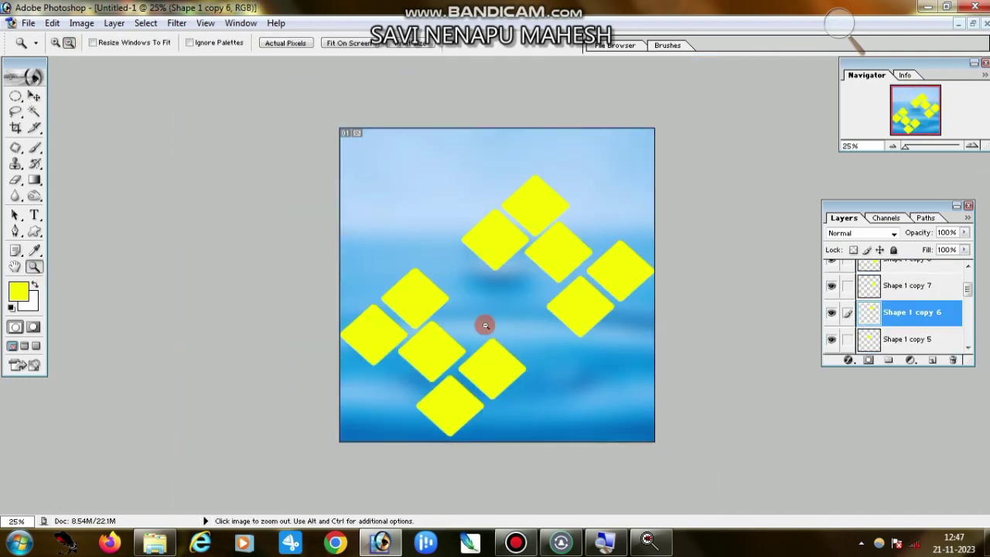
pyautogui.click(478, 259)
pyautogui.scroll(-2, 433, 294)
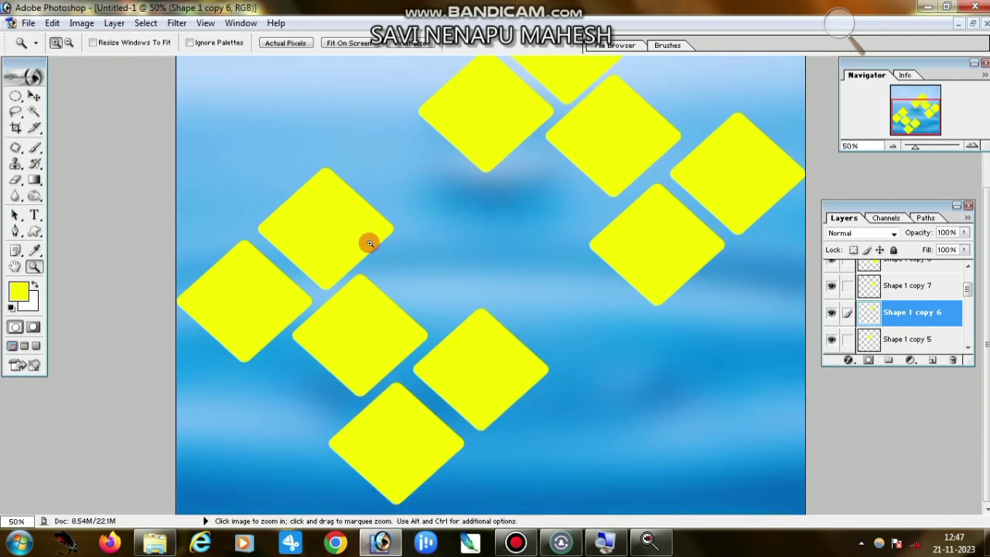
pyautogui.click(33, 96)
# - Nudge the left Shape 1 diamond and Magic Wand-select its area
pyautogui.rightClick(250, 307)
pyautogui.click(261, 314)
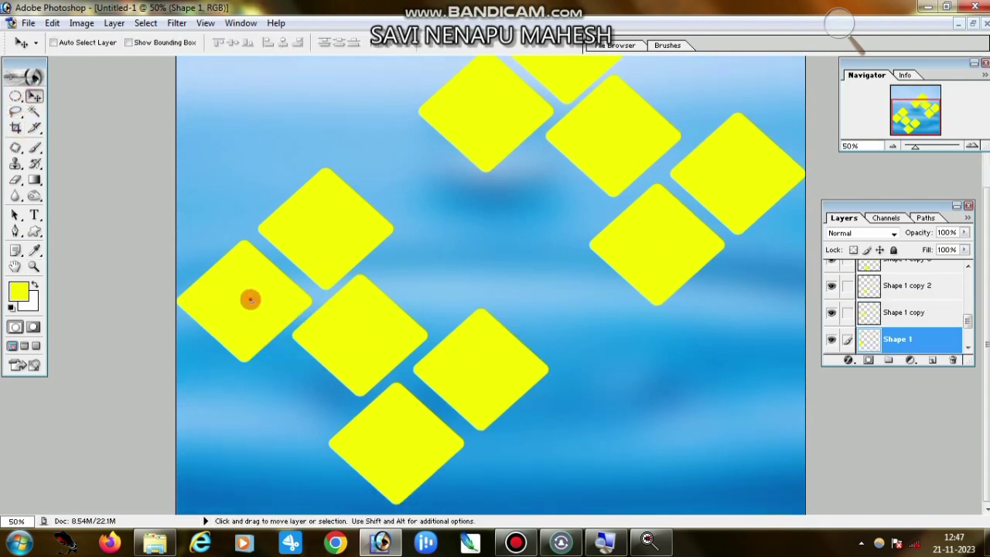
pyautogui.moveTo(249, 300); pyautogui.dragTo(253, 303)
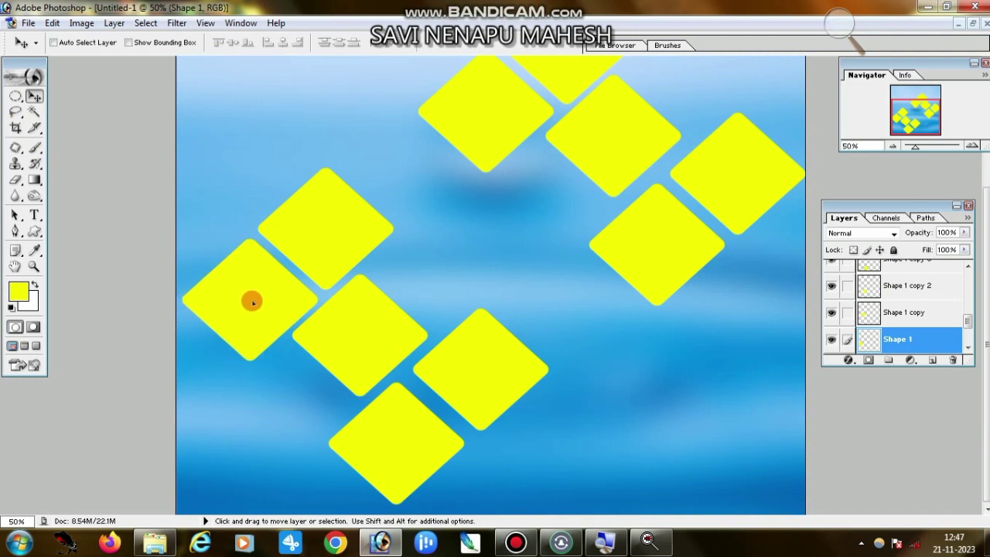
pyautogui.click(34, 112)
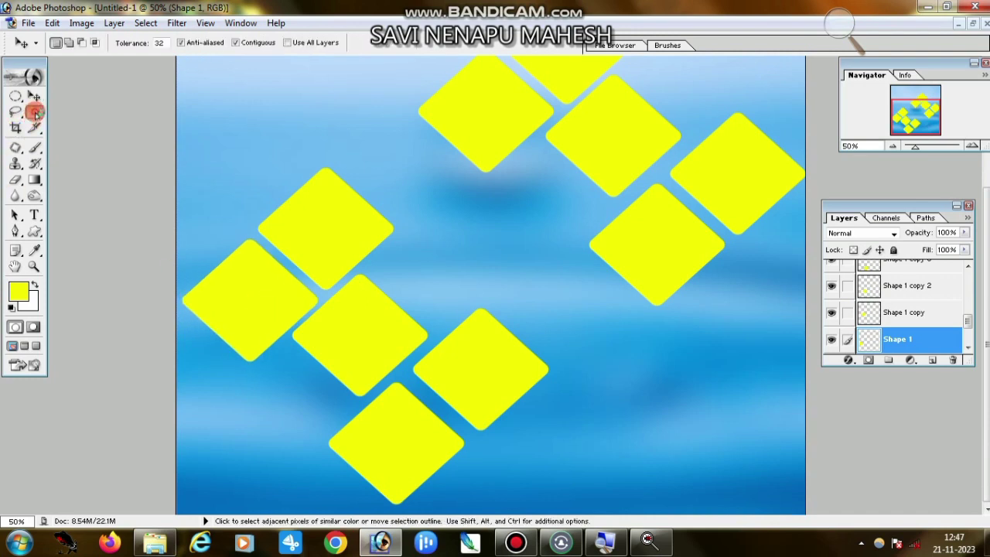
pyautogui.click(233, 307)
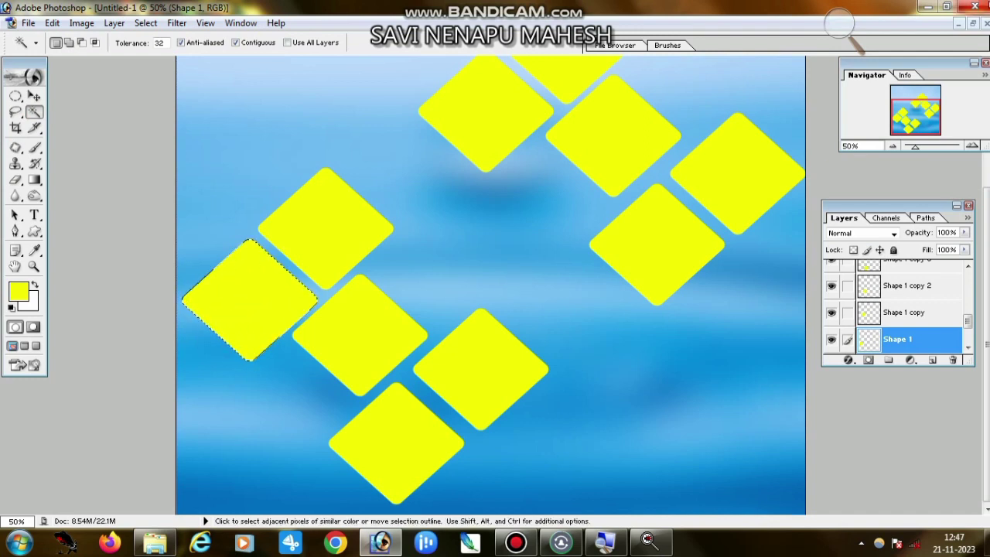
pyautogui.click(930, 7)
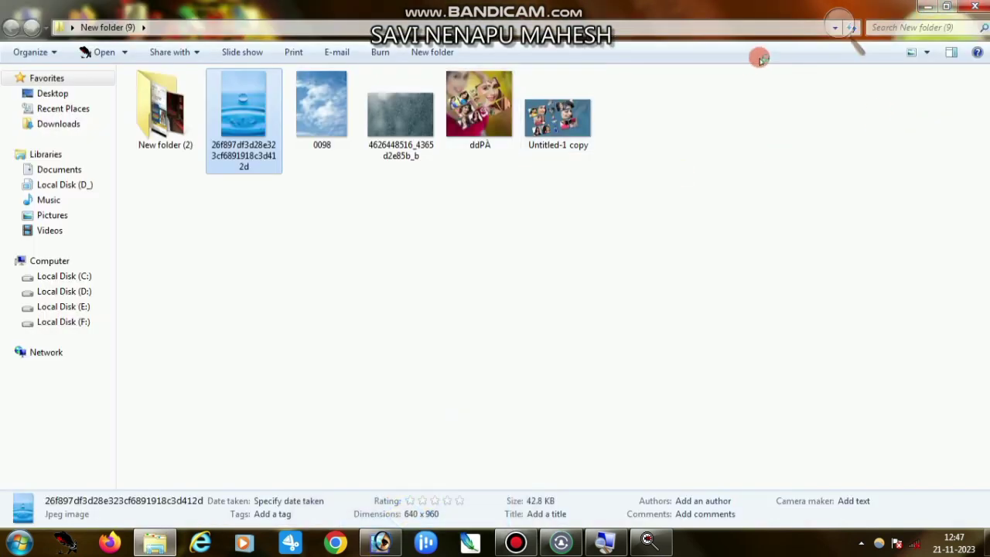
# - Close New folder (9) and open 1696610523511.jpg from New folder (8) in Photoshop
pyautogui.click(974, 6)
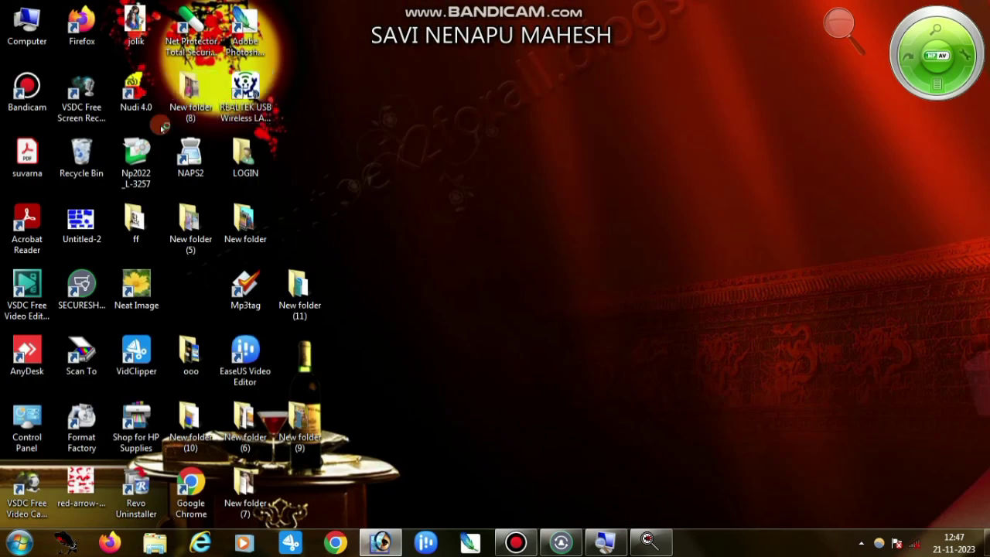
pyautogui.doubleClick(195, 89)
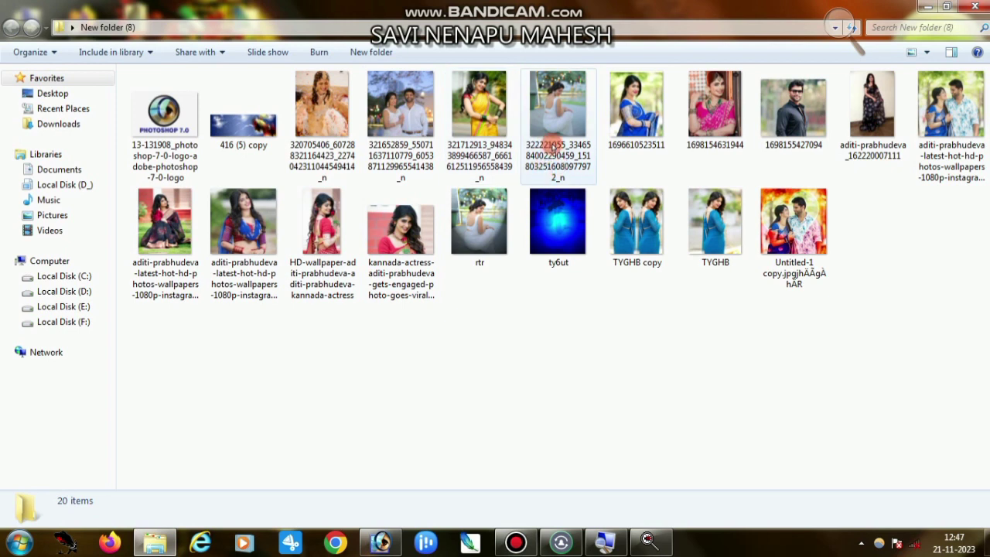
pyautogui.moveTo(637, 100); pyautogui.dragTo(398, 551)
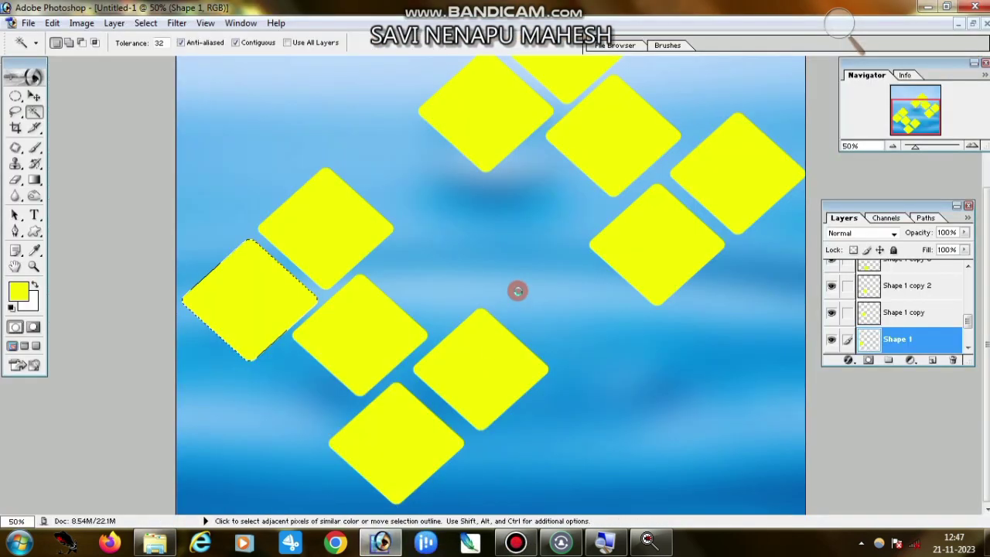
pyautogui.moveTo(398, 550); pyautogui.dragTo(273, 192)
# - Copy the whole portrait photo into the poster and clip it to the diamond below
pyautogui.click(310, 94)
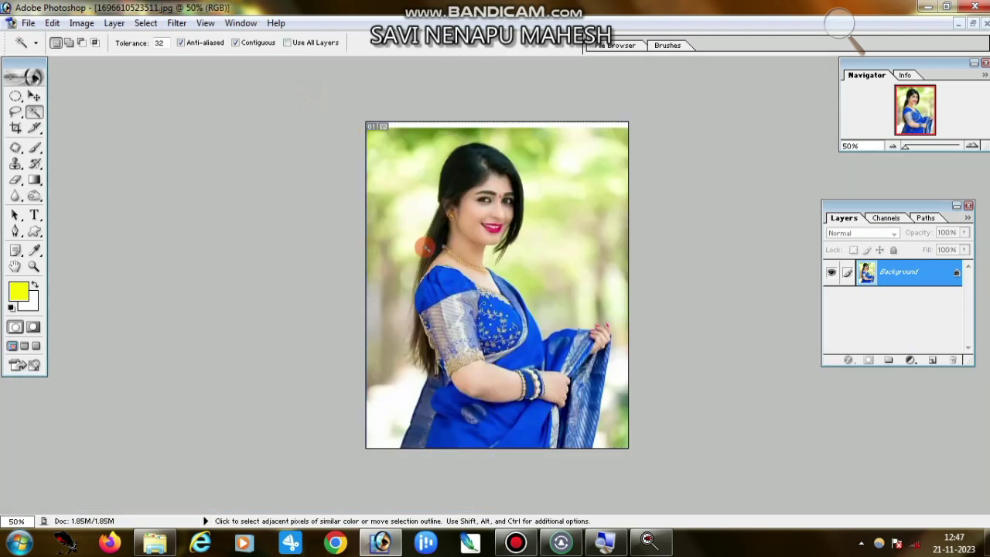
pyautogui.hotkey('ctrl', 'a')
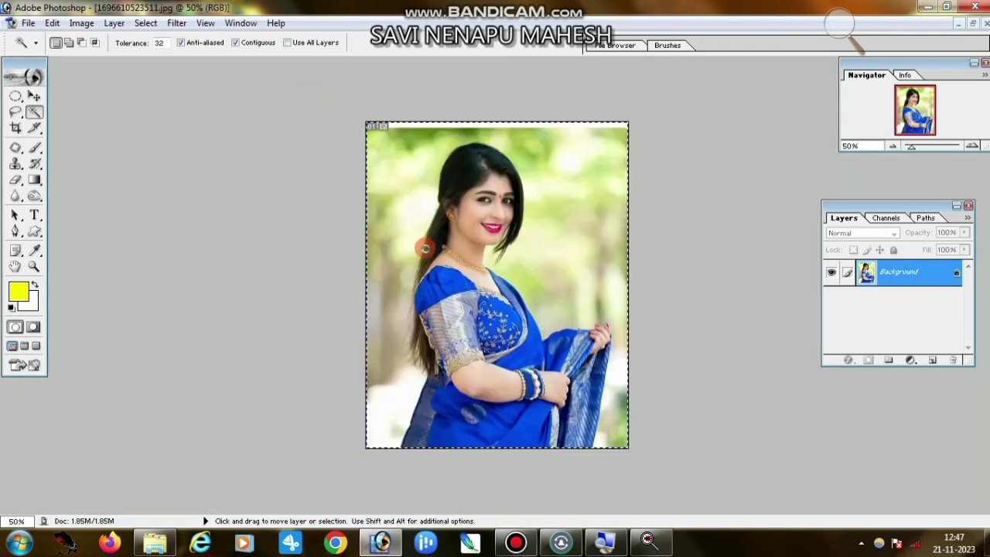
pyautogui.hotkey('ctrl', 'Tab')
pyautogui.hotkey('ctrl', 'v')
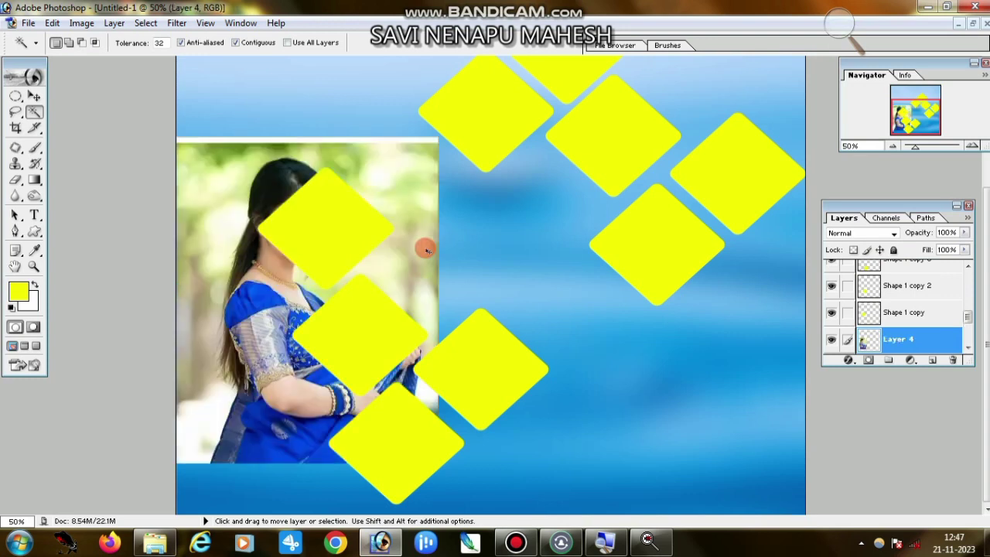
pyautogui.press('alt')
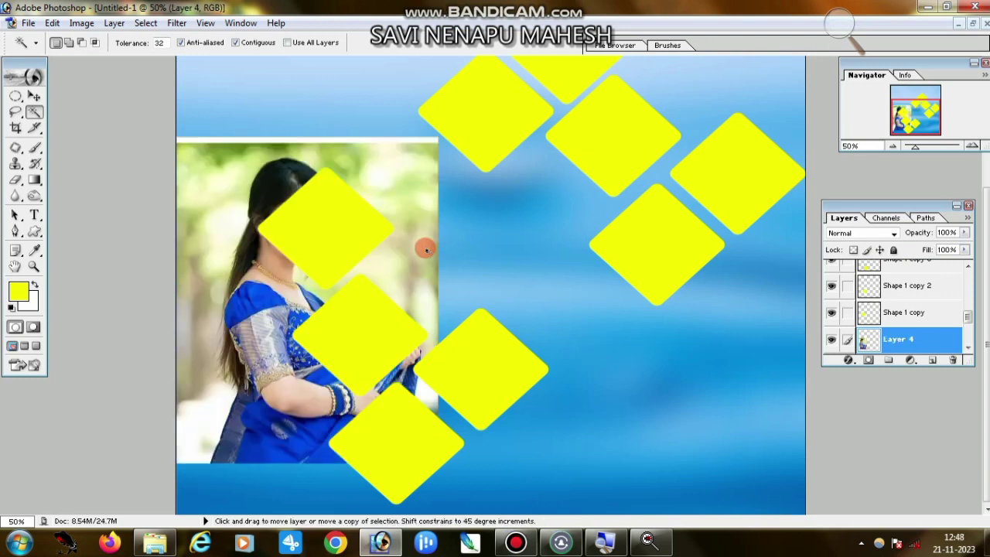
pyautogui.hotkey('ctrl', 'g')
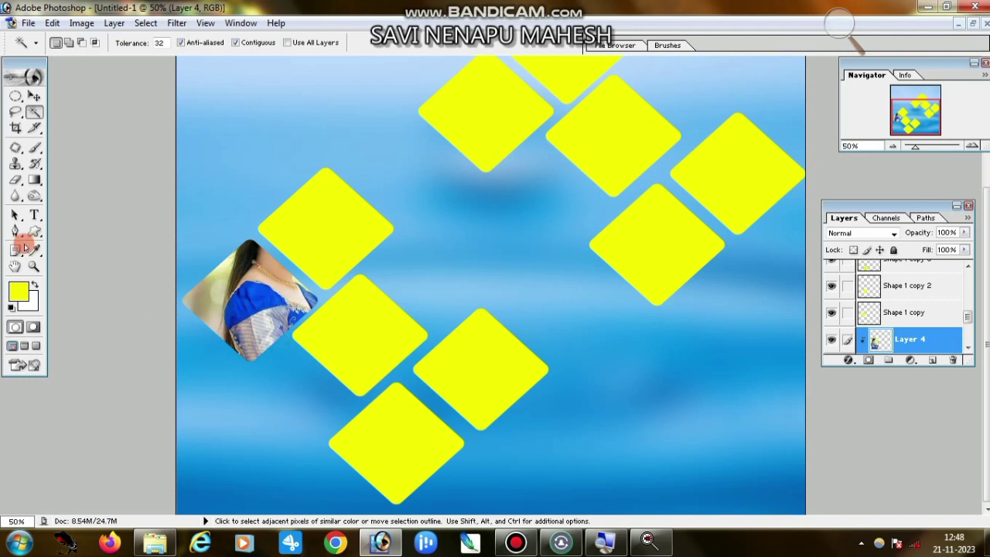
# - Move the clipped portrait so the woman's face fills the leftmost diamond
pyautogui.click(35, 98)
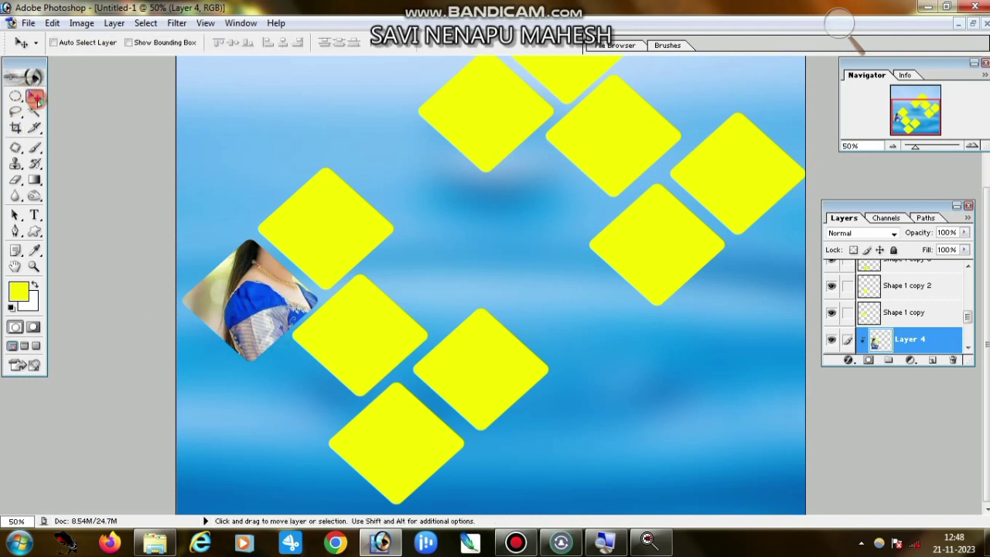
pyautogui.rightClick(245, 314)
pyautogui.moveTo(239, 314); pyautogui.dragTo(220, 392)
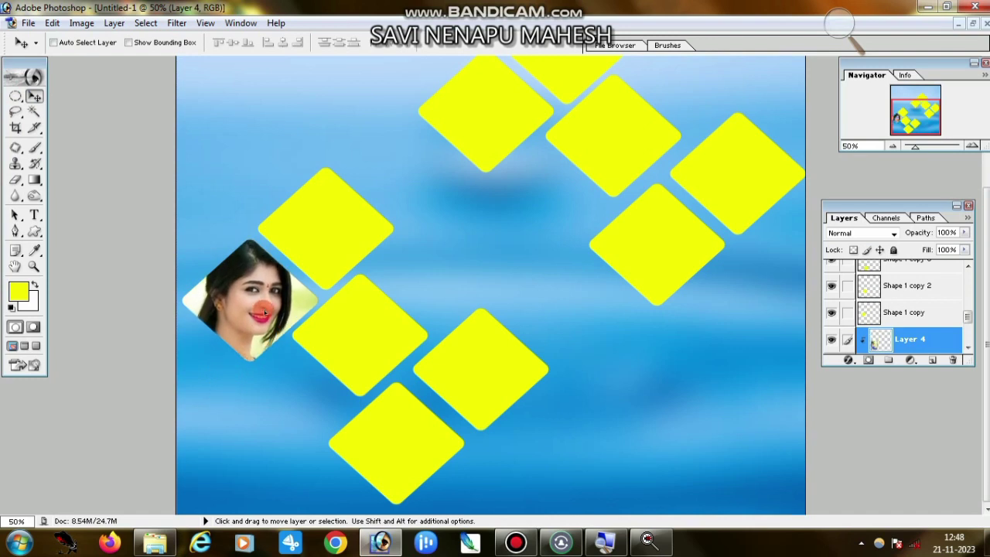
pyautogui.moveTo(255, 305); pyautogui.dragTo(263, 311)
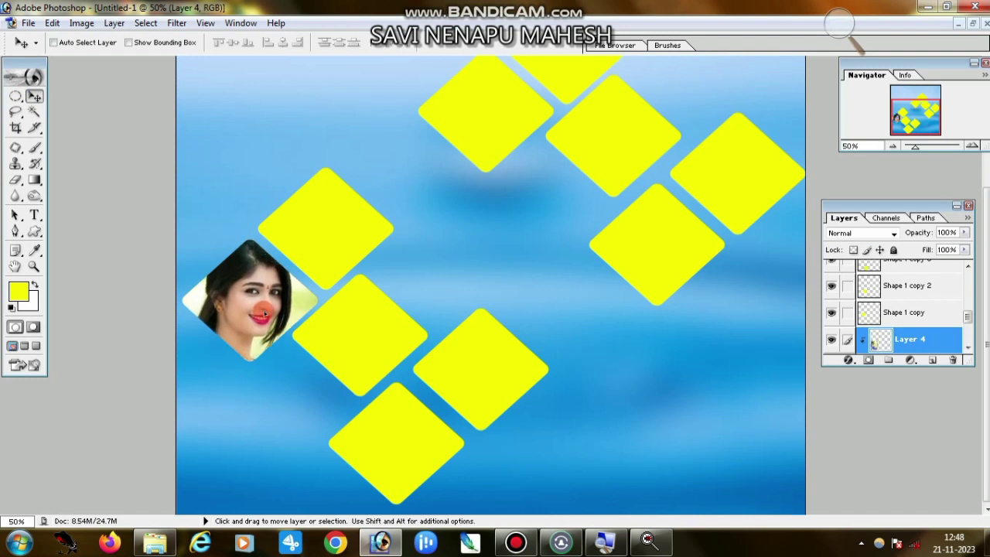
# - Select the Shape 1 copy diamond layer from the canvas
pyautogui.click(865, 544)
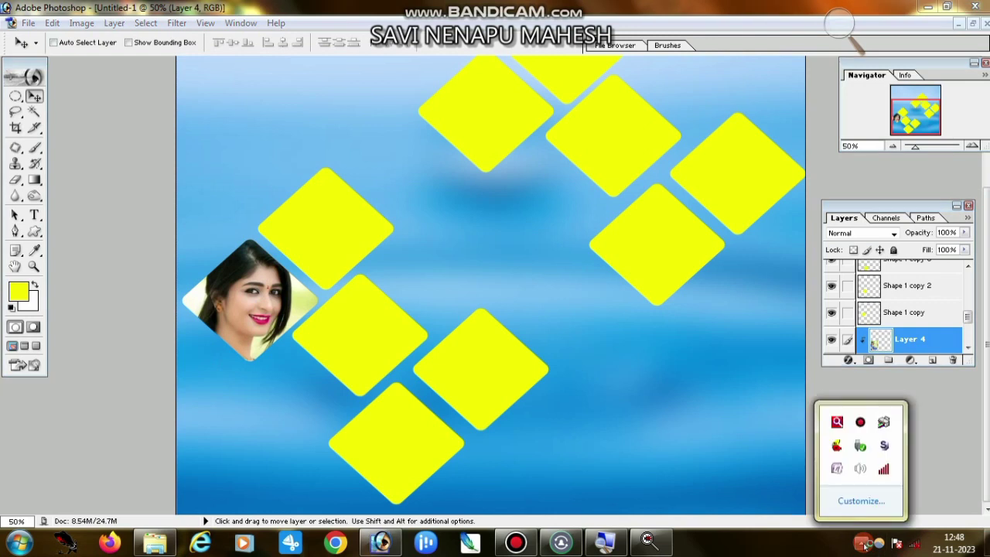
pyautogui.click(426, 277)
pyautogui.rightClick(313, 246)
pyautogui.click(333, 246)
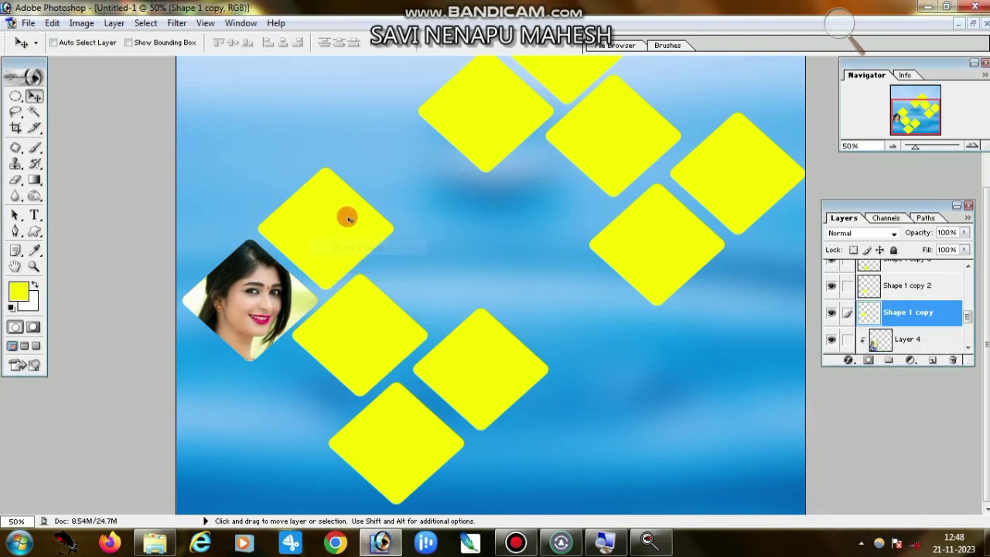
pyautogui.click(34, 111)
# - Magic Wand-select the upper-left diamond and open 1698154631944.jpg in Photoshop
pyautogui.click(309, 242)
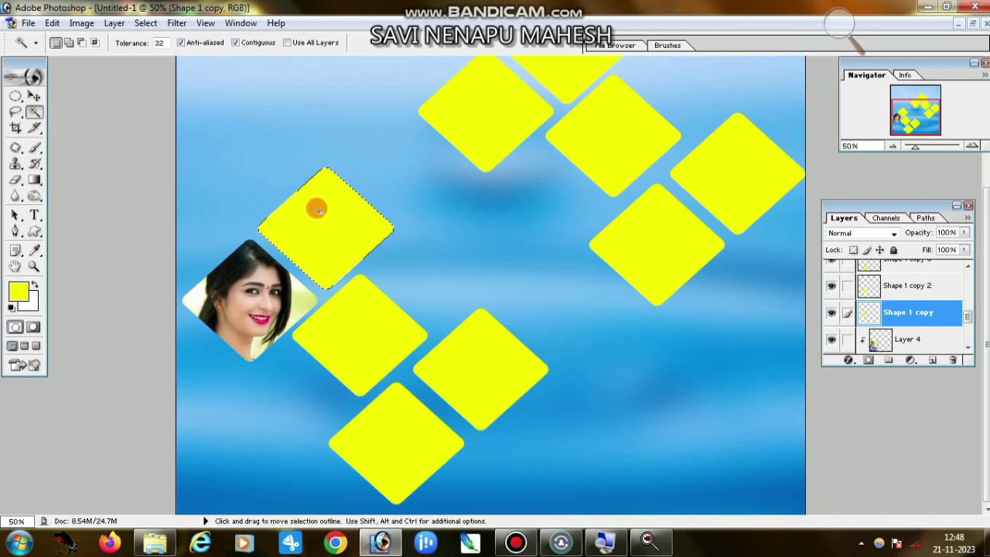
pyautogui.click(927, 6)
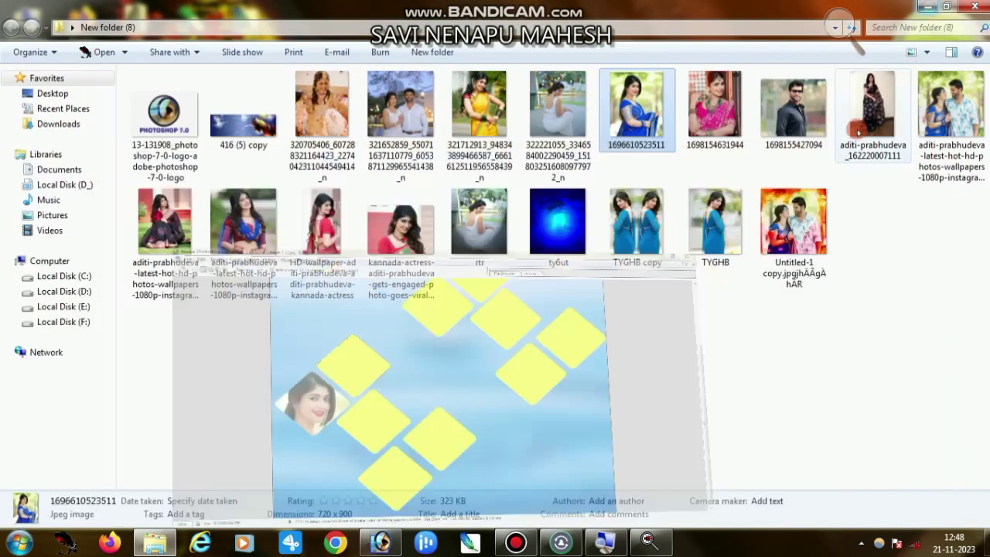
pyautogui.click(710, 105)
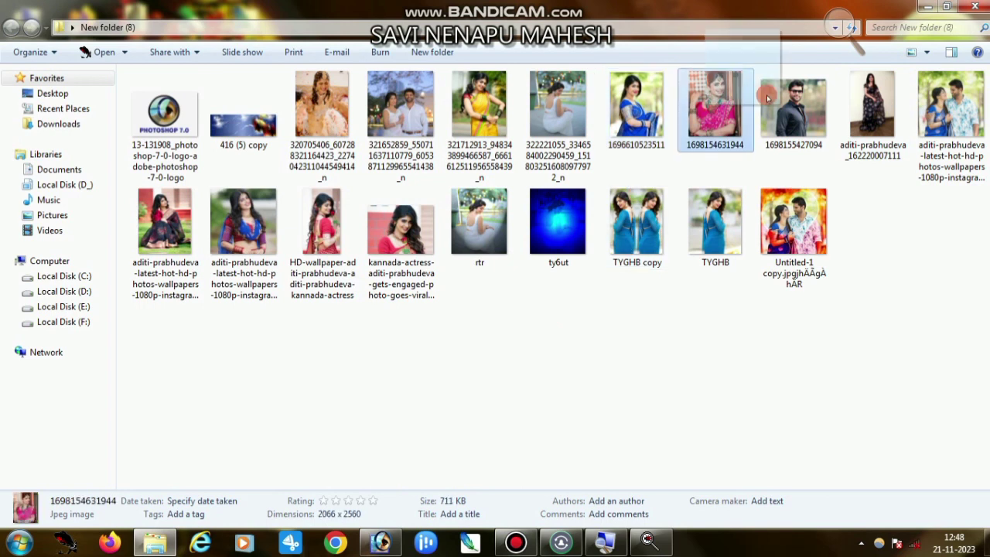
pyautogui.moveTo(768, 97); pyautogui.dragTo(413, 534)
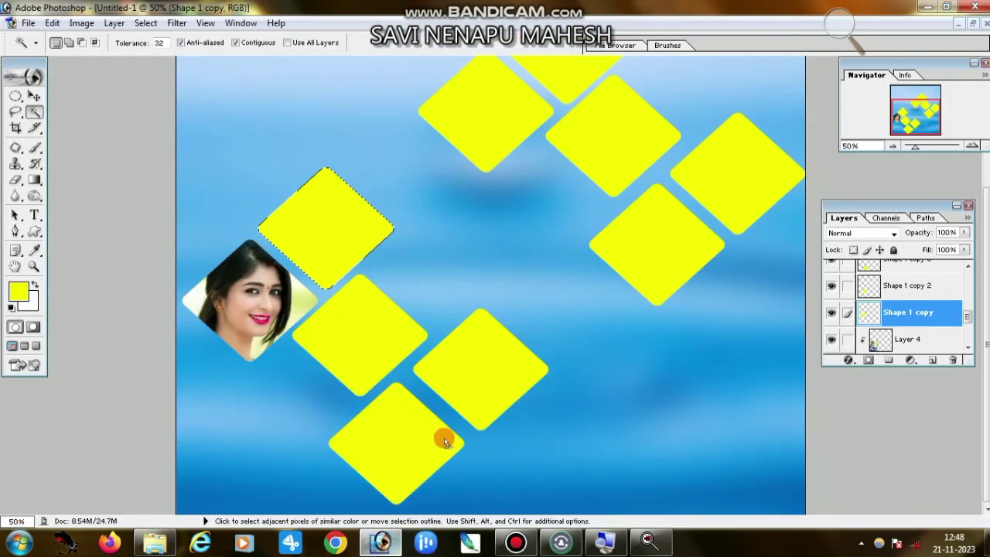
pyautogui.moveTo(414, 534); pyautogui.dragTo(489, 299)
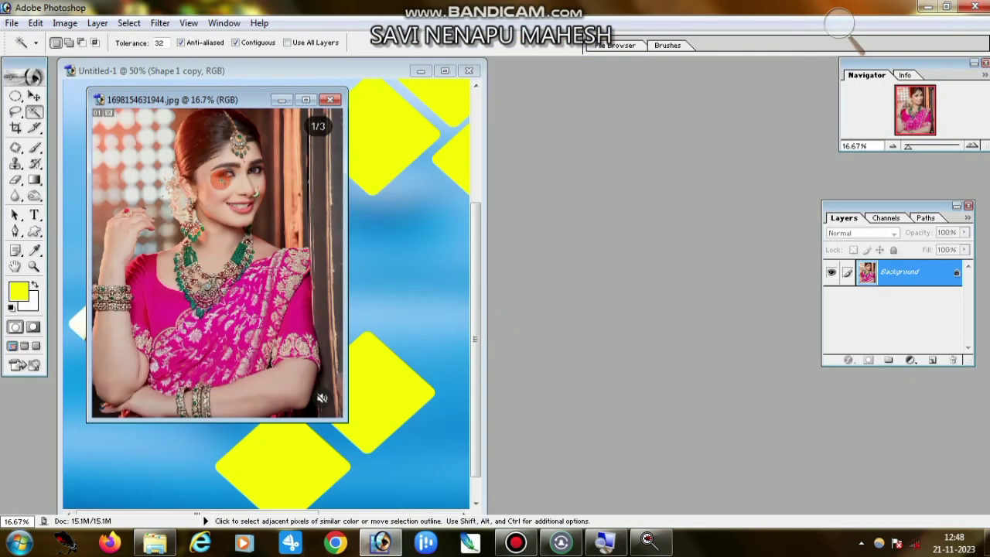
pyautogui.click(308, 100)
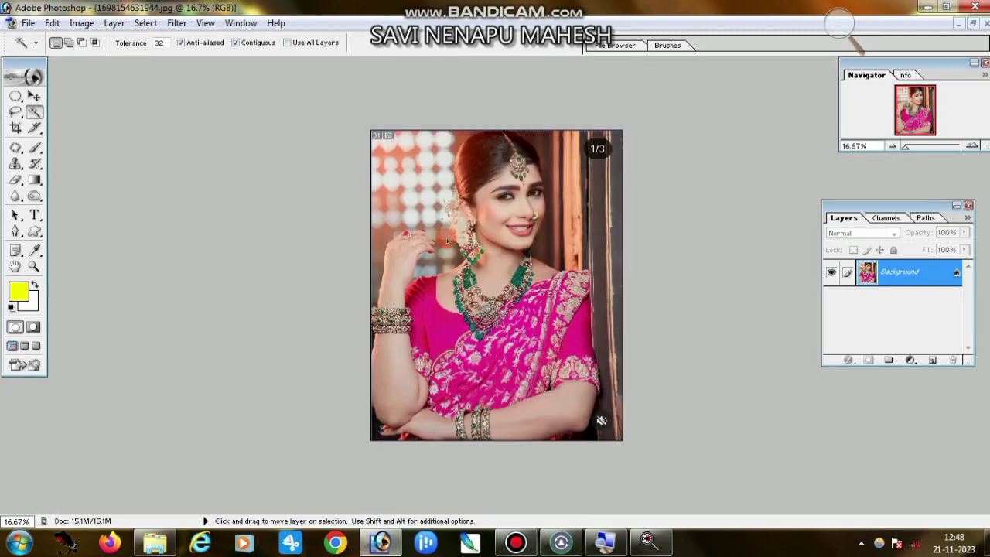
# - Paste the pink-saree photo into Untitled-1 and clip it to the diamond
pyautogui.hotkey('ctrl', 'Tab')
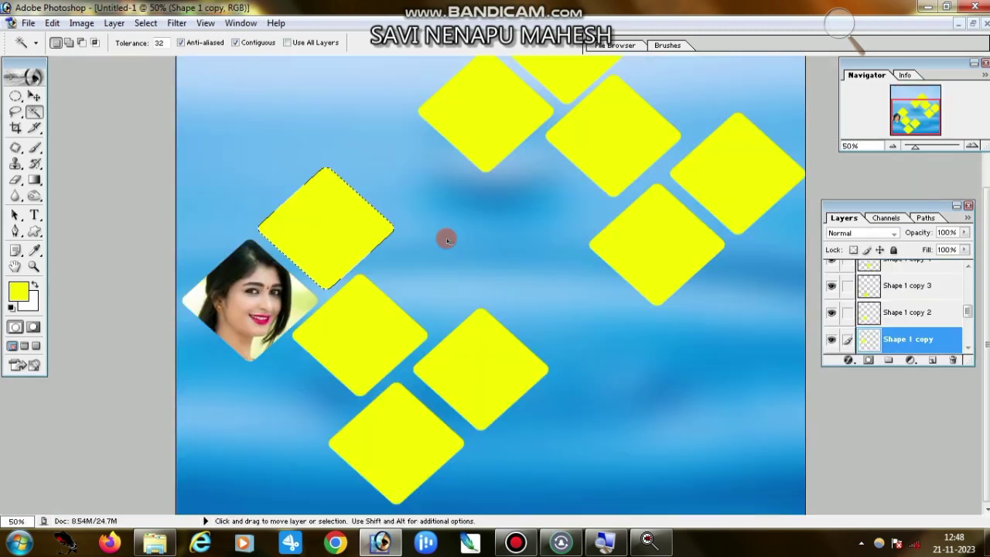
pyautogui.hotkey('ctrl', 'v')
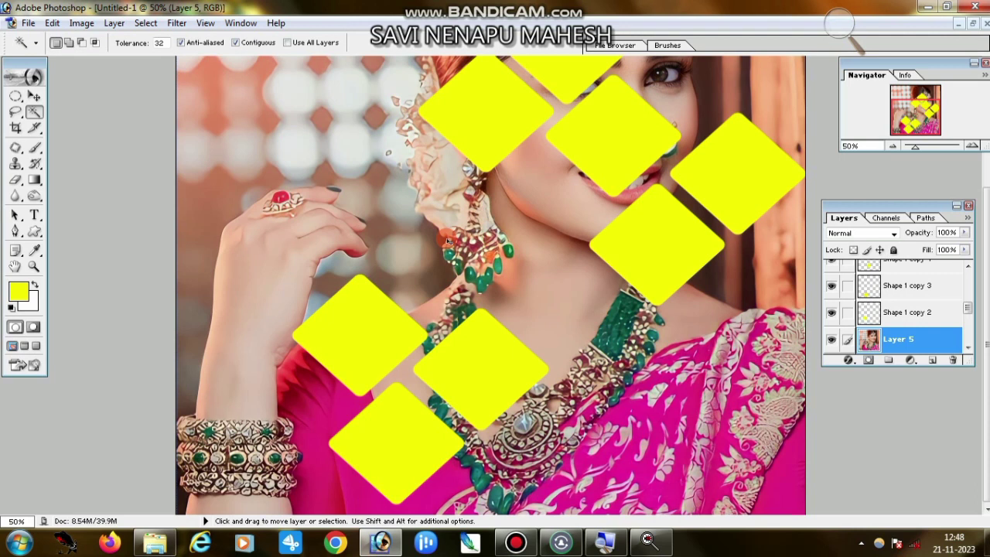
pyautogui.press('alt')
pyautogui.hotkey('ctrl', 'g')
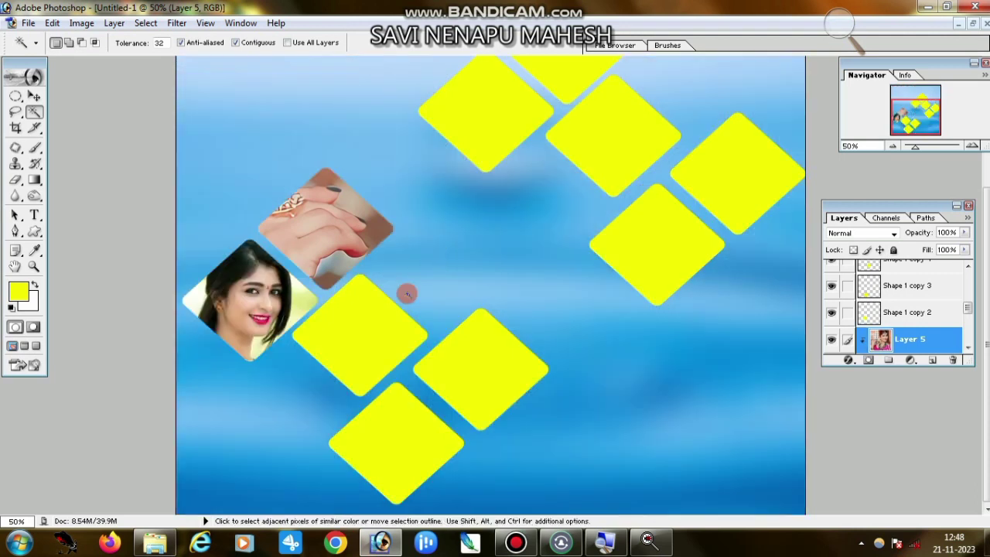
pyautogui.click(34, 97)
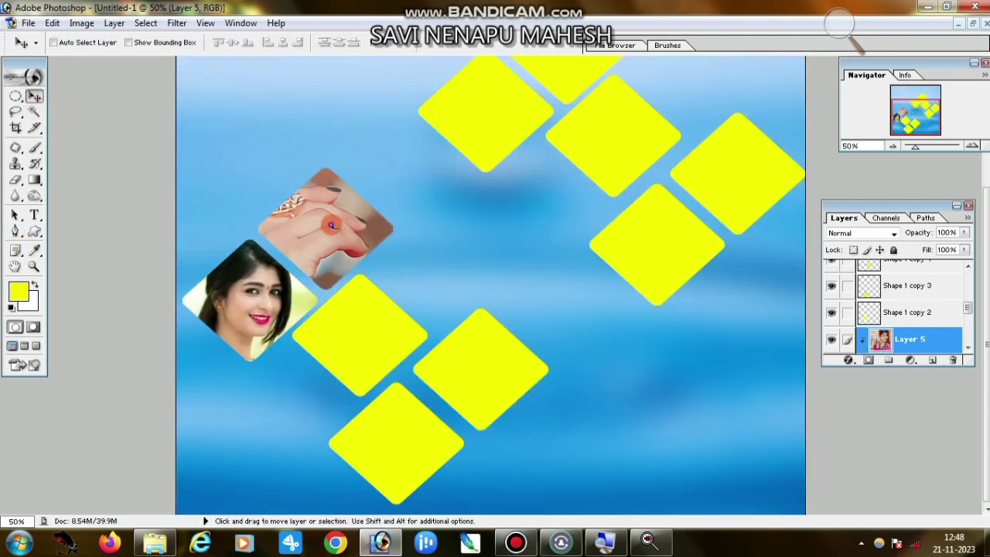
# - Scale the pink-saree photo to 36%, framing her face in the upper-left diamond
pyautogui.moveTo(331, 226)
pyautogui.mouseDown()
pyautogui.moveTo(345, 293)
pyautogui.moveTo(322, 229)
pyautogui.mouseUp()
pyautogui.moveTo(318, 273); pyautogui.dragTo(359, 169)
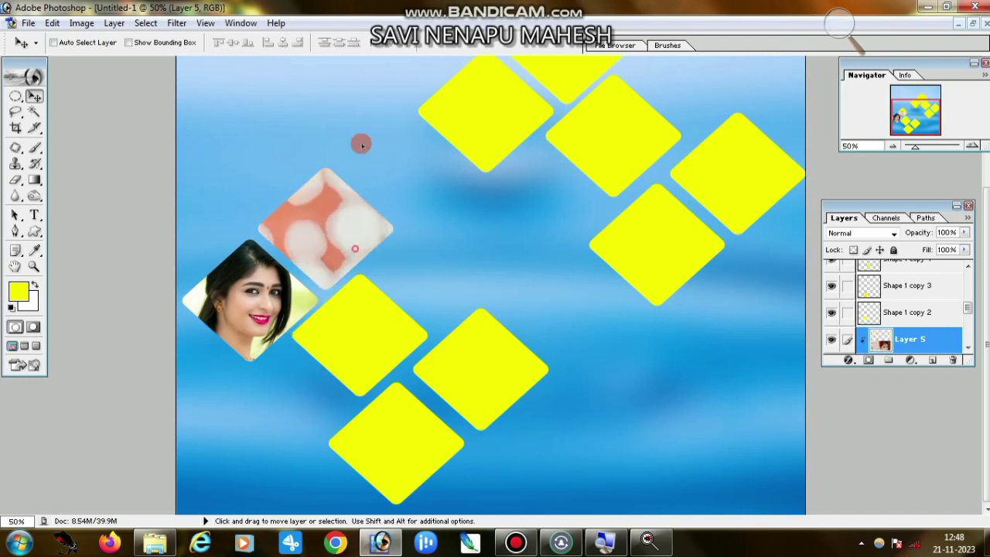
pyautogui.hotkey('ctrl', 't')
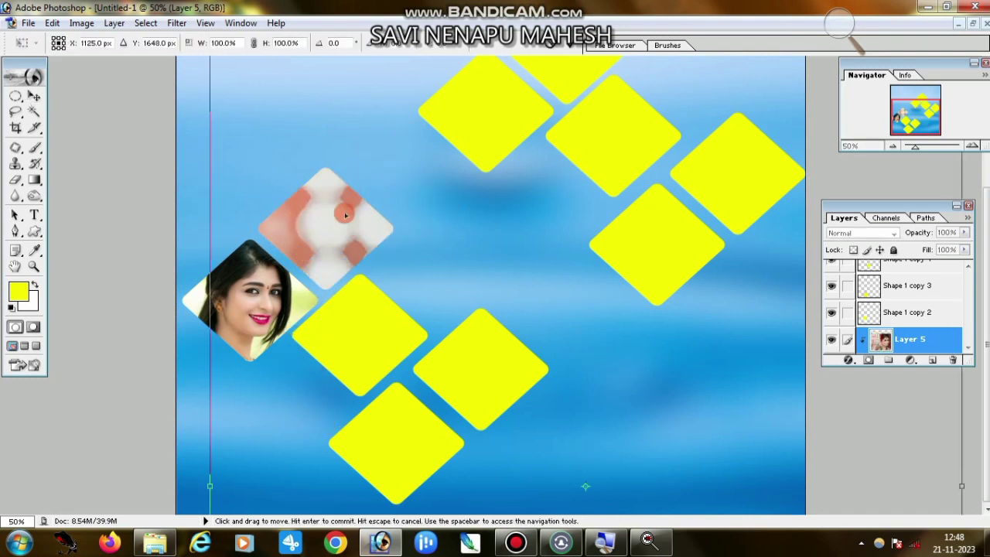
pyautogui.moveTo(345, 215); pyautogui.dragTo(371, 358)
pyautogui.moveTo(227, 157)
pyautogui.mouseDown()
pyautogui.moveTo(426, 363)
pyautogui.moveTo(268, 194)
pyautogui.moveTo(186, 146)
pyautogui.mouseUp()
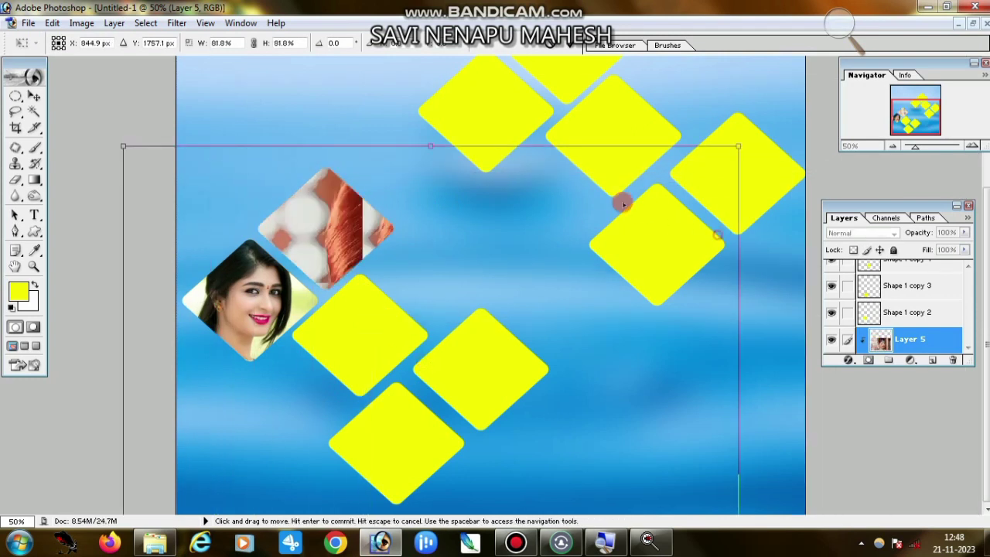
pyautogui.moveTo(734, 215); pyautogui.dragTo(673, 163)
pyautogui.moveTo(548, 313)
pyautogui.mouseDown()
pyautogui.moveTo(444, 415)
pyautogui.moveTo(639, 131)
pyautogui.moveTo(575, 247)
pyautogui.moveTo(479, 356)
pyautogui.mouseUp()
pyautogui.moveTo(406, 328)
pyautogui.mouseDown()
pyautogui.moveTo(438, 248)
pyautogui.moveTo(409, 214)
pyautogui.moveTo(395, 239)
pyautogui.moveTo(383, 232)
pyautogui.mouseUp()
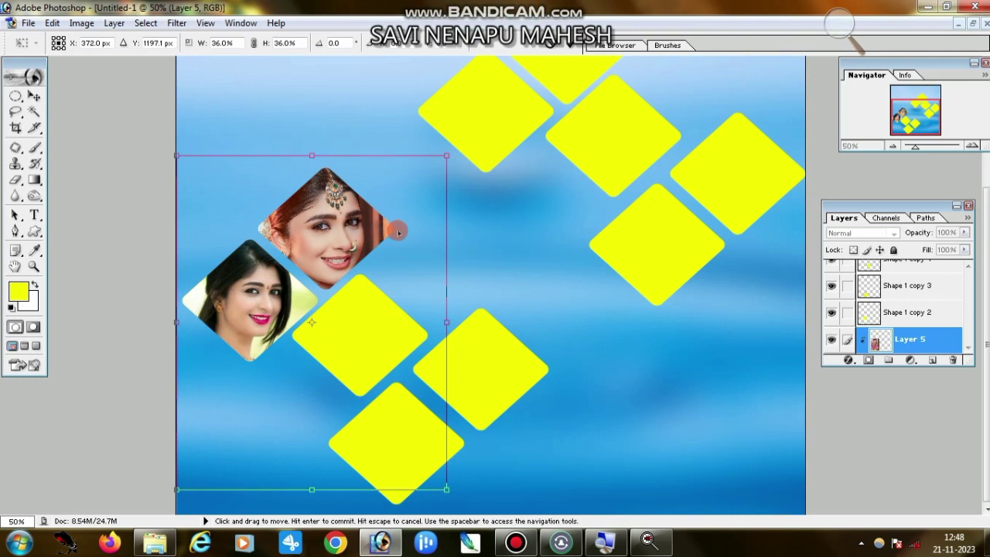
pyautogui.press('Return')
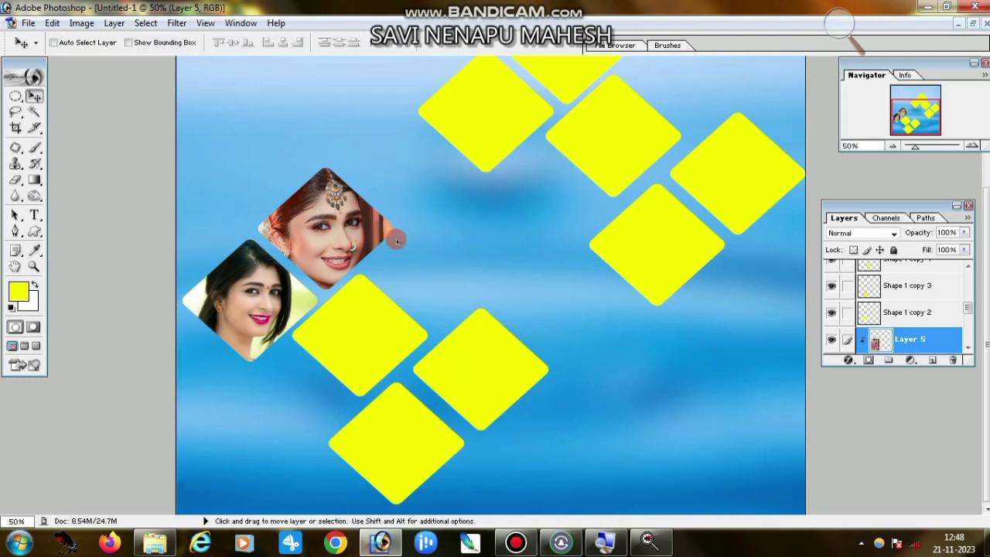
pyautogui.rightClick(349, 345)
# - Magic Wand-select the Shape 1 copy 2 diamond and open the blue-dupatta photo
pyautogui.click(371, 350)
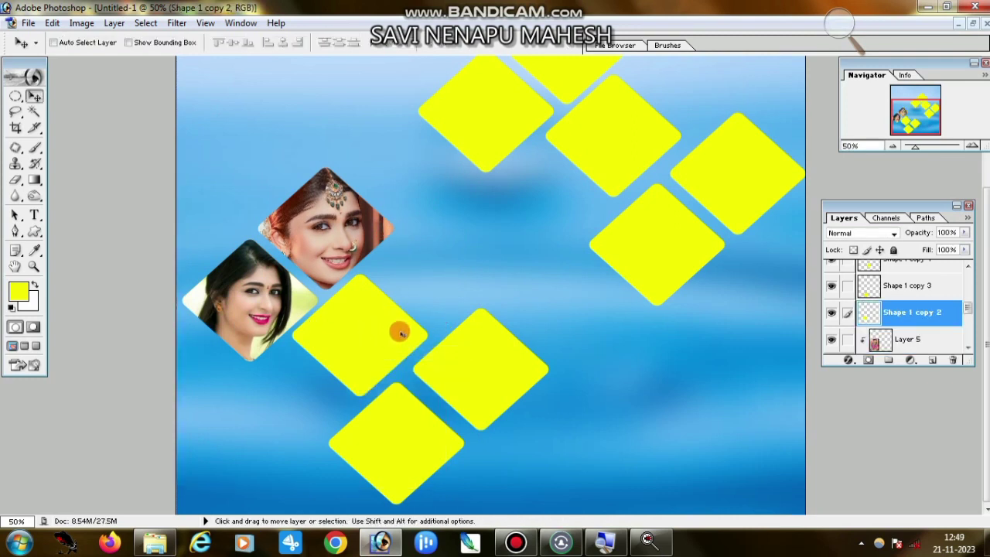
pyautogui.click(34, 113)
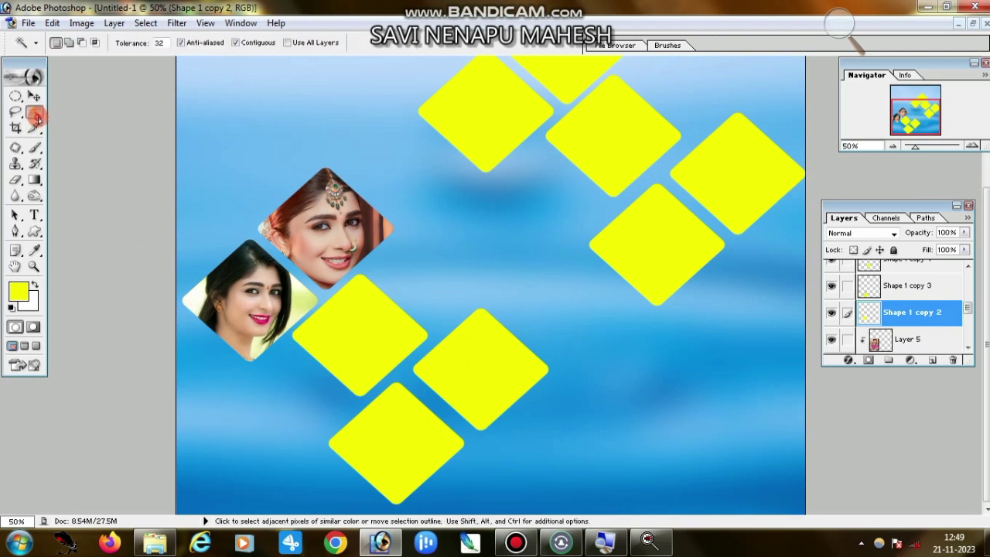
pyautogui.click(363, 332)
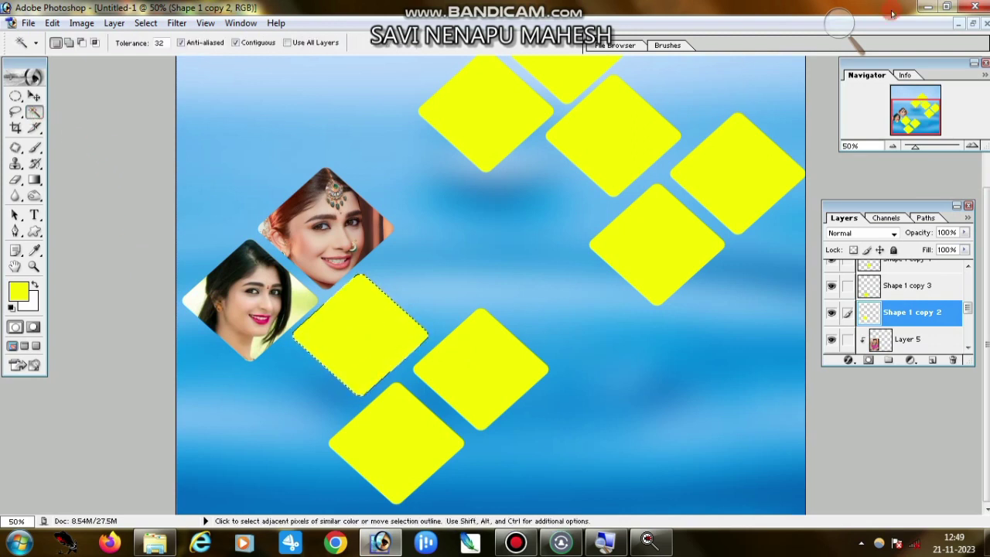
pyautogui.click(928, 7)
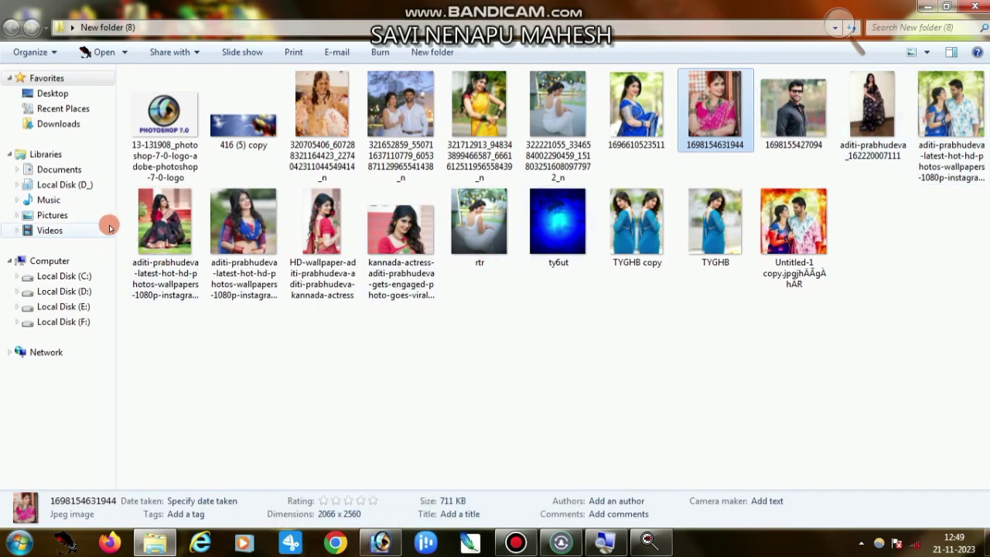
pyautogui.moveTo(237, 240); pyautogui.dragTo(410, 463)
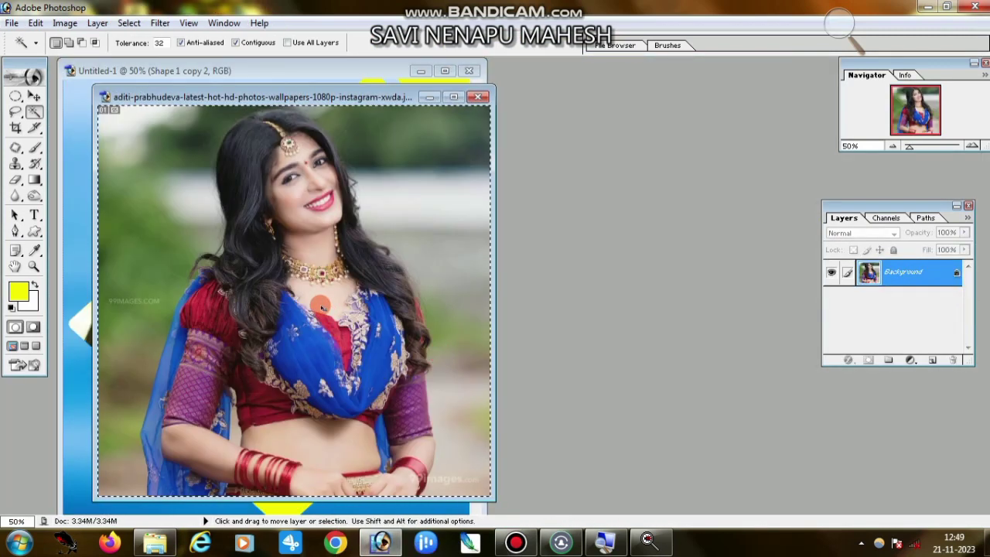
# - Paste the blue-dupatta photo as Layer 6, clip it, and centre her face
pyautogui.hotkey('ctrl', 'w')
pyautogui.hotkey('ctrl', 'v')
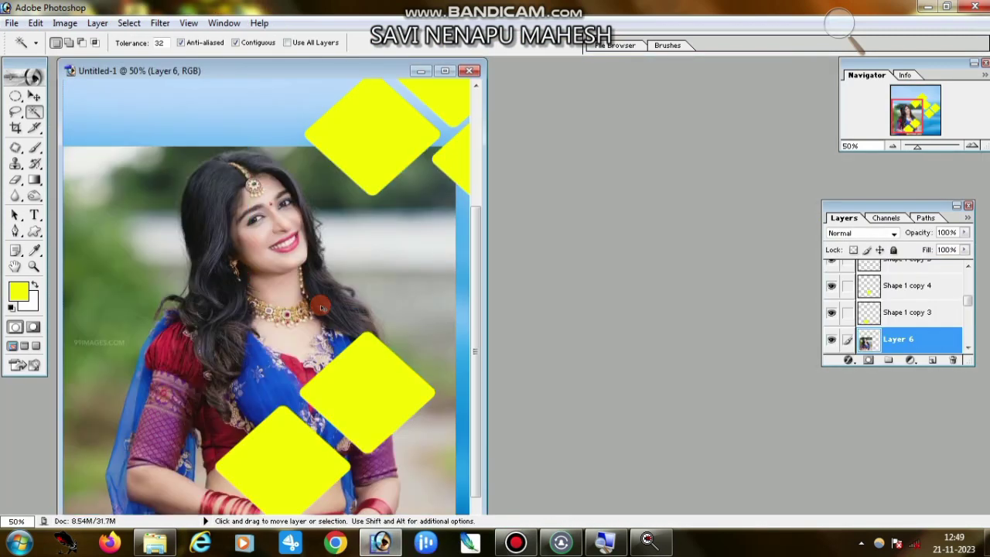
pyautogui.hotkey('ctrl', 'g')
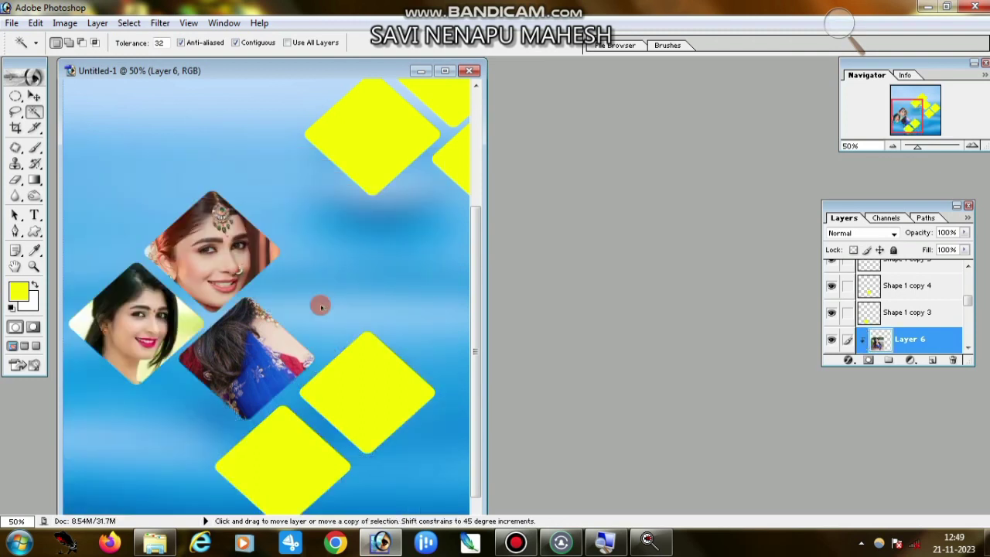
pyautogui.click(452, 70)
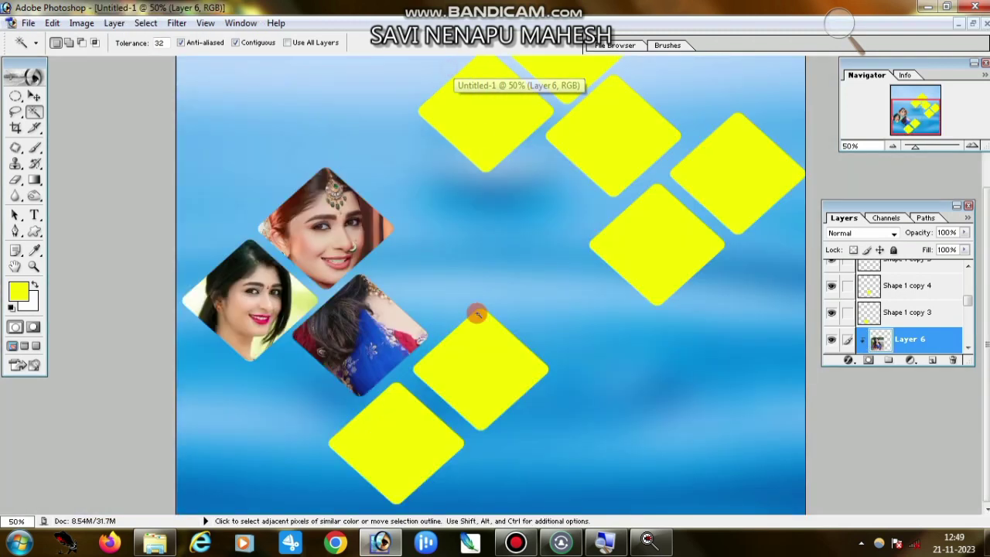
pyautogui.click(34, 96)
pyautogui.moveTo(361, 335); pyautogui.dragTo(340, 465)
# - Select the Shape 1 copy 3 bottom diamond layer from the canvas
pyautogui.rightClick(374, 476)
pyautogui.click(391, 462)
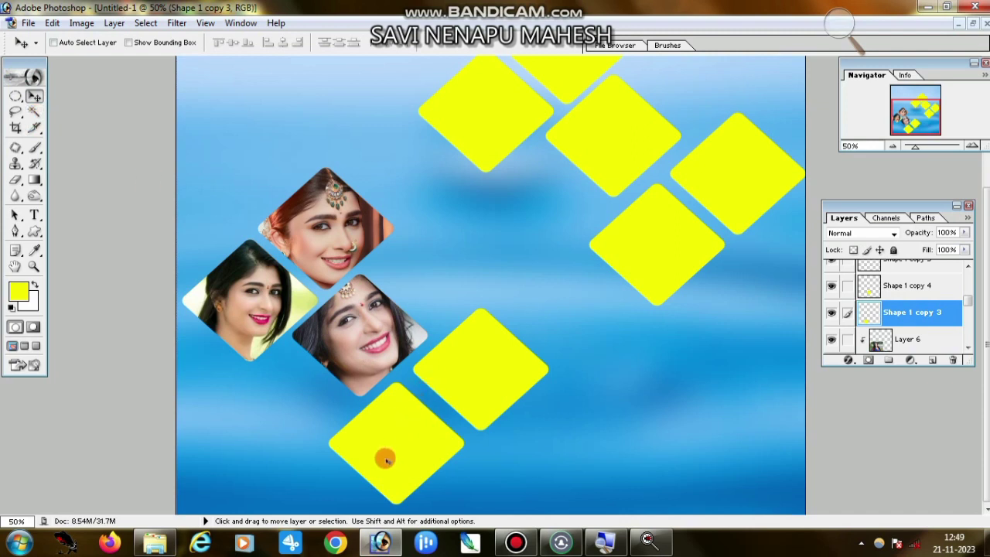
pyautogui.rightClick(385, 459)
pyautogui.click(407, 453)
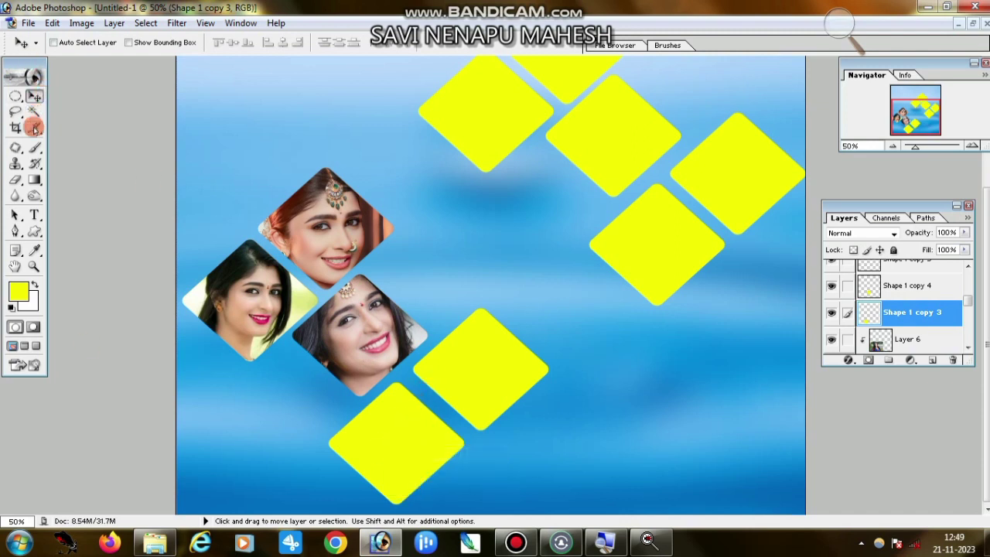
pyautogui.click(33, 113)
# - Magic Wand-select the bottom diamond and open the red-saree actress photo
pyautogui.click(371, 419)
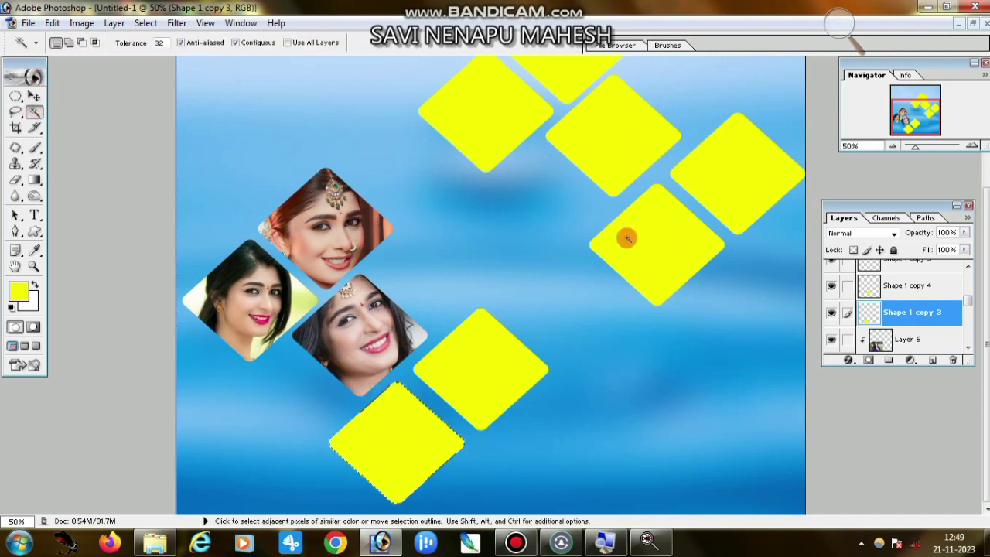
pyautogui.click(923, 5)
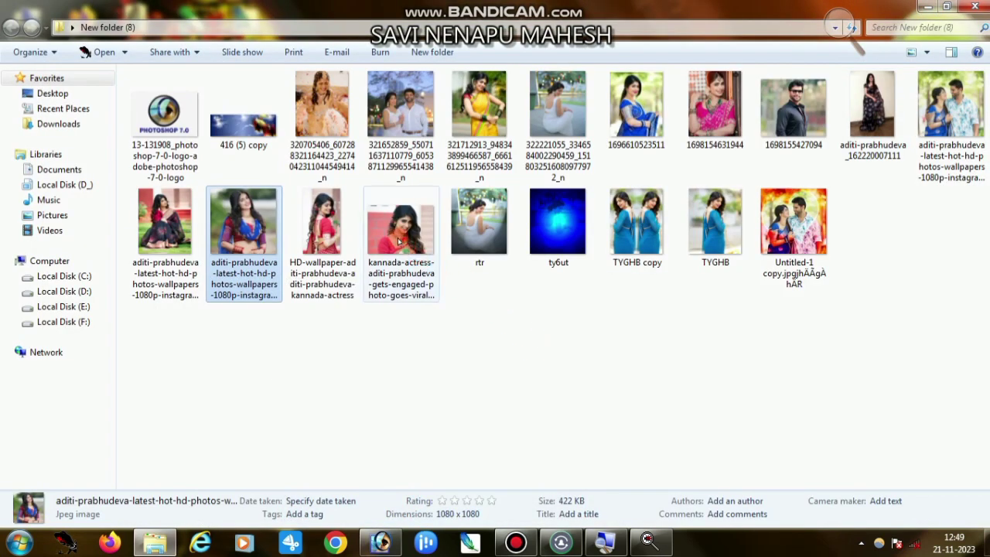
pyautogui.click(364, 231)
pyautogui.moveTo(409, 241)
pyautogui.mouseDown()
pyautogui.moveTo(381, 540)
pyautogui.moveTo(463, 417)
pyautogui.mouseUp()
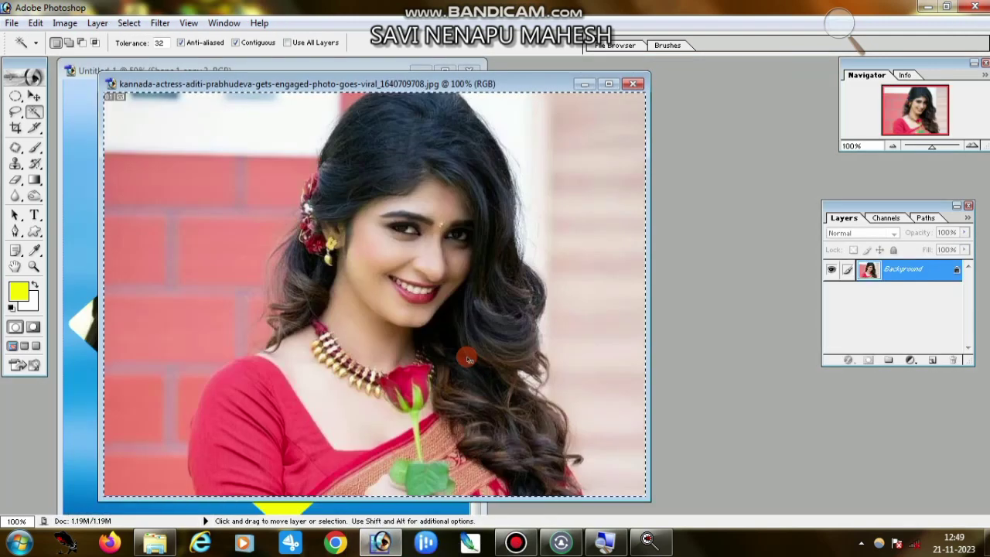
# - Paste the red-saree photo as Layer 7, clip it, and slide it down to show her face
pyautogui.hotkey('ctrl', 'w')
pyautogui.hotkey('ctrl', 'v')
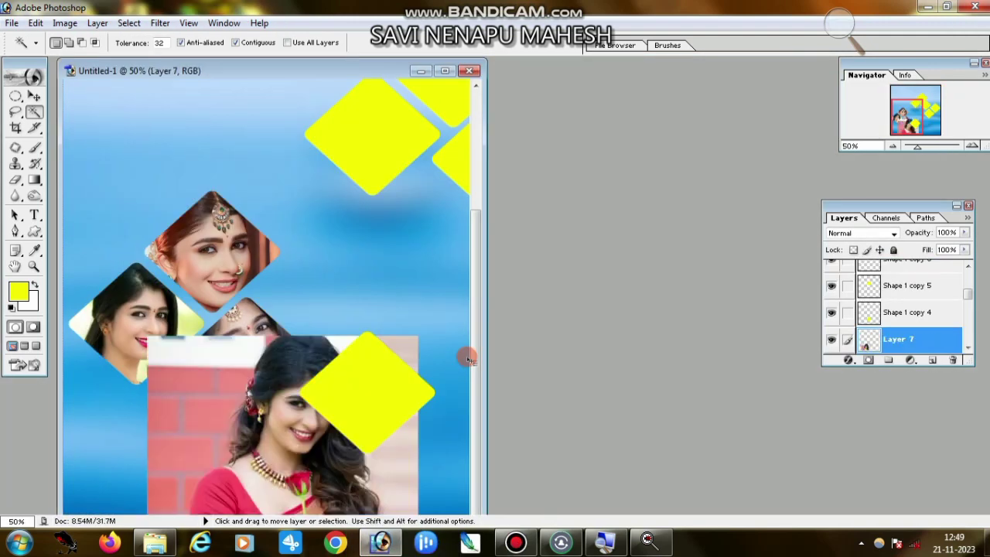
pyautogui.hotkey('ctrl', 'g')
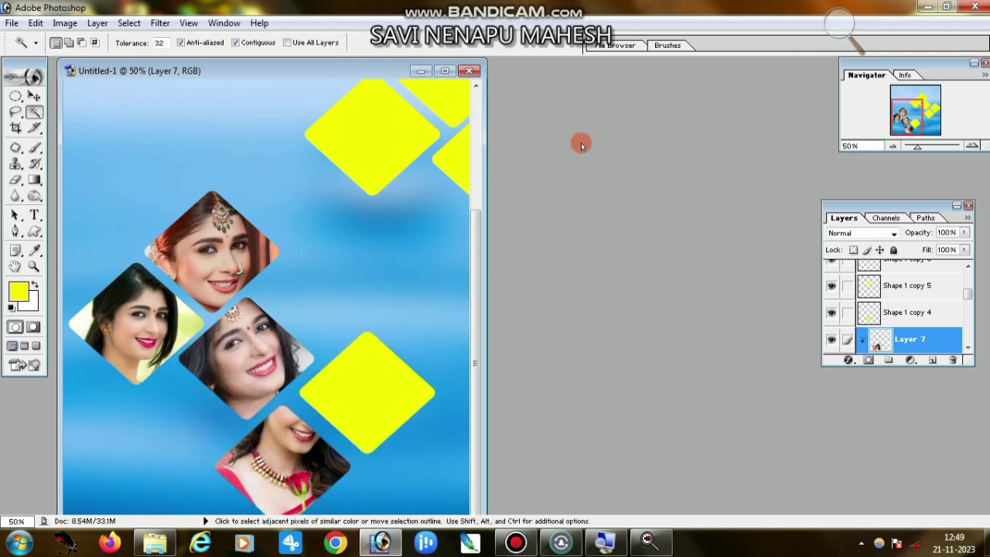
pyautogui.click(446, 71)
pyautogui.click(34, 95)
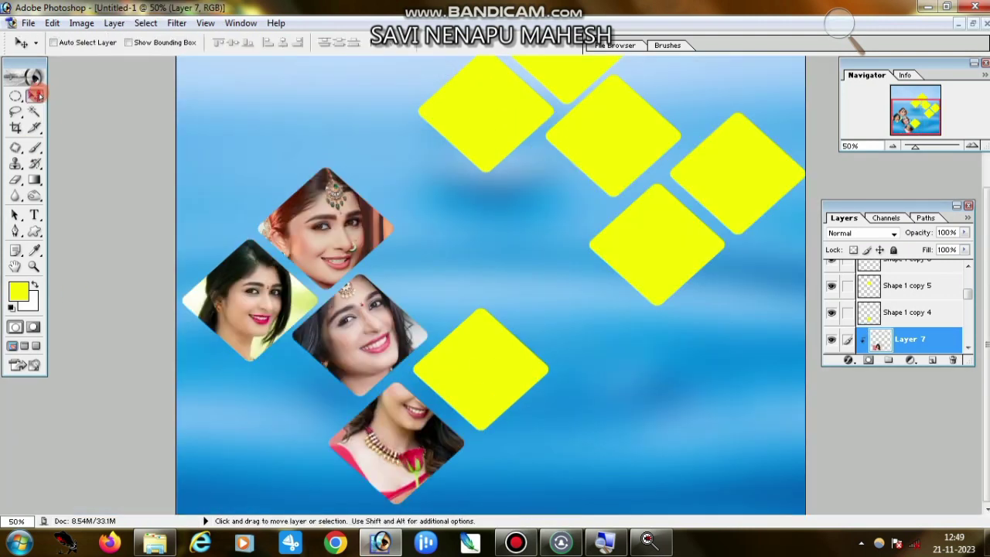
pyautogui.moveTo(370, 438); pyautogui.dragTo(368, 504)
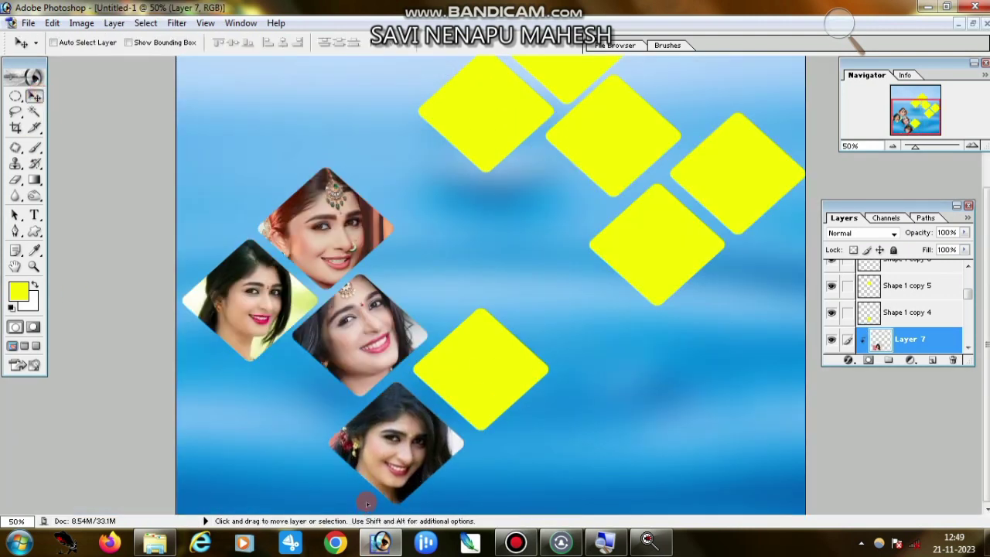
pyautogui.rightClick(456, 378)
pyautogui.click(507, 378)
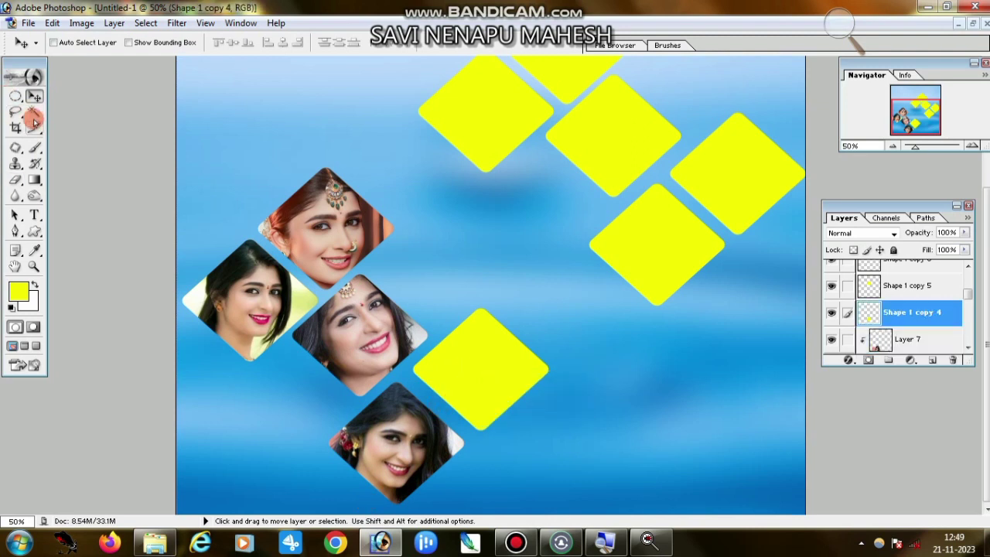
# - Select the lower yellow diamond and clip the yellow-saree portrait into it
pyautogui.click(34, 113)
pyautogui.click(467, 370)
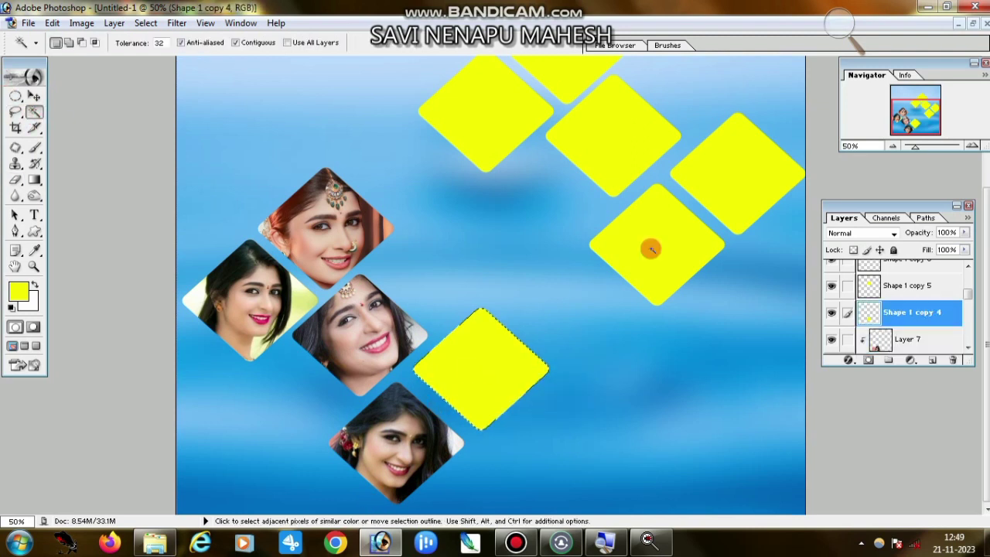
pyautogui.click(933, 8)
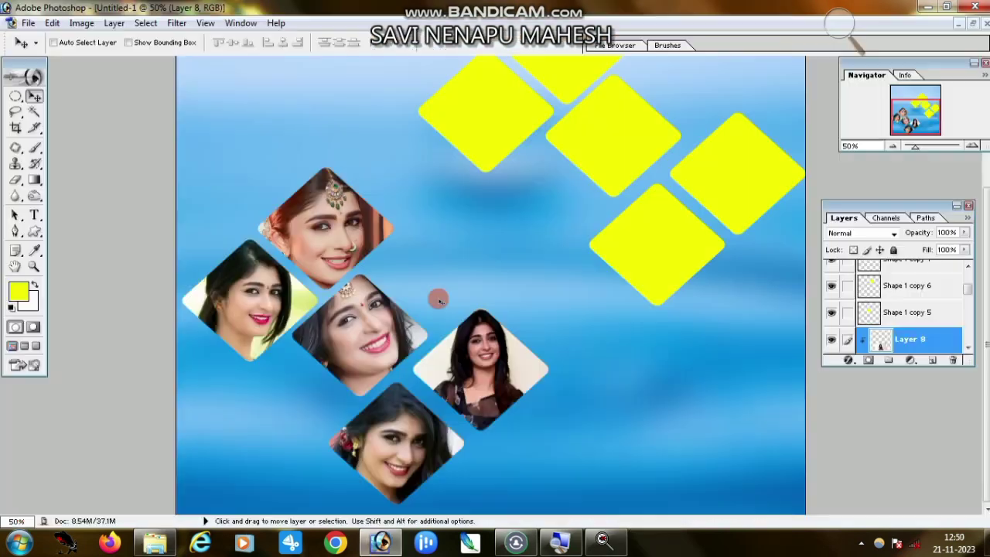
pyautogui.scroll(1, 439, 300)
pyautogui.scroll(3, 469, 213)
pyautogui.click(34, 114)
pyautogui.click(933, 7)
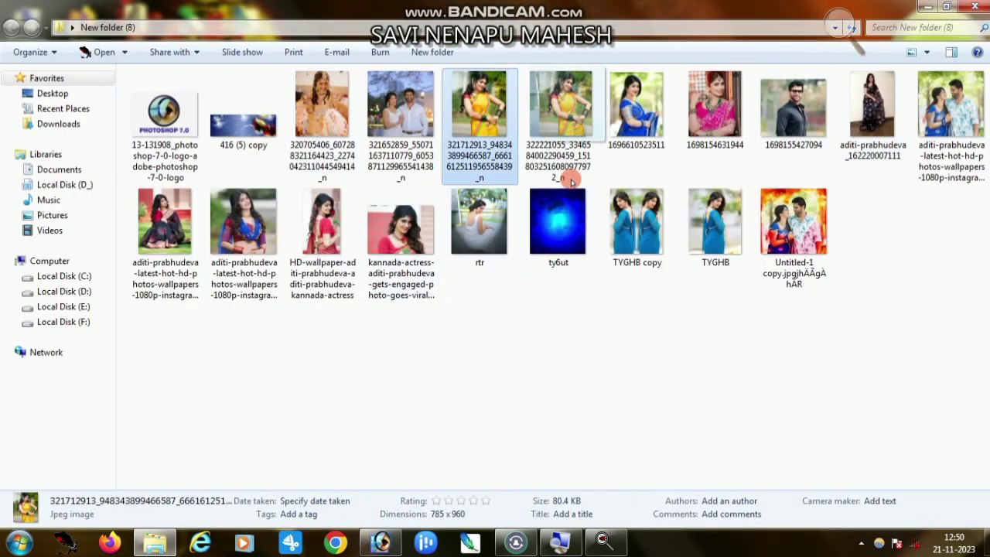
pyautogui.doubleClick(570, 180)
pyautogui.hotkey('ctrl', 'g')
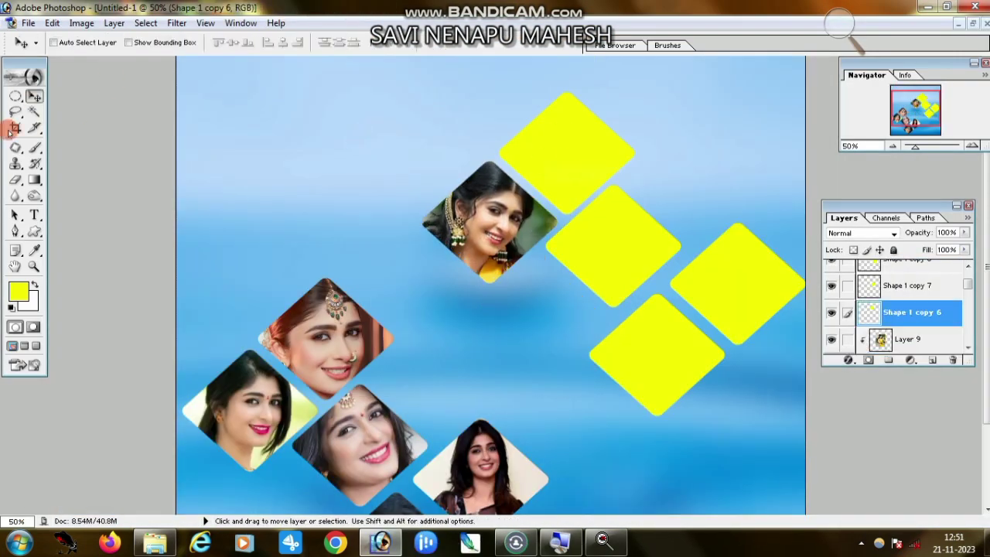
# - Clip two more portraits, including the blue-saree photo, into the upper diamonds
pyautogui.click(933, 7)
pyautogui.doubleClick(616, 159)
pyautogui.moveTo(309, 310); pyautogui.dragTo(506, 325)
pyautogui.hotkey('ctrl', 'g')
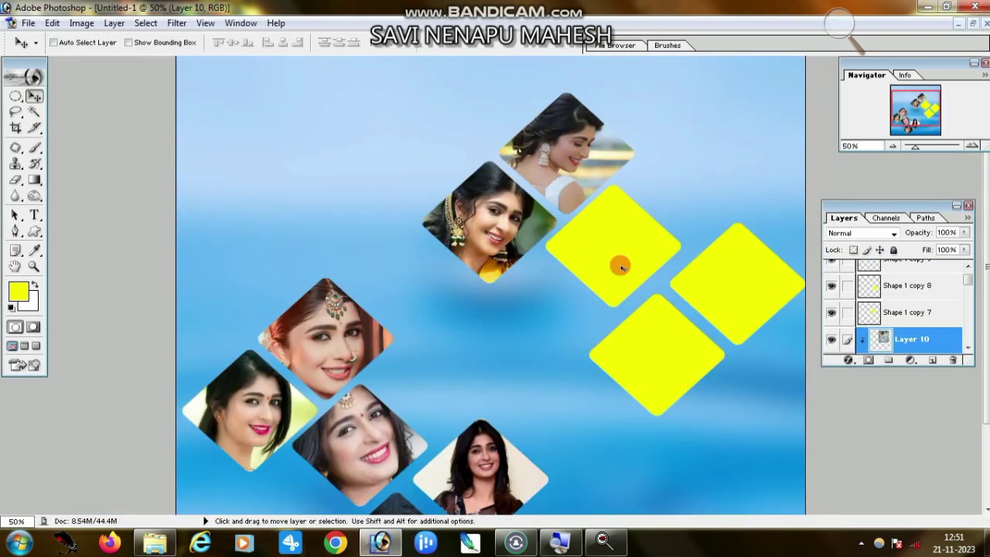
pyautogui.click(34, 114)
pyautogui.click(933, 7)
pyautogui.doubleClick(630, 224)
pyautogui.moveTo(310, 309); pyautogui.dragTo(493, 126)
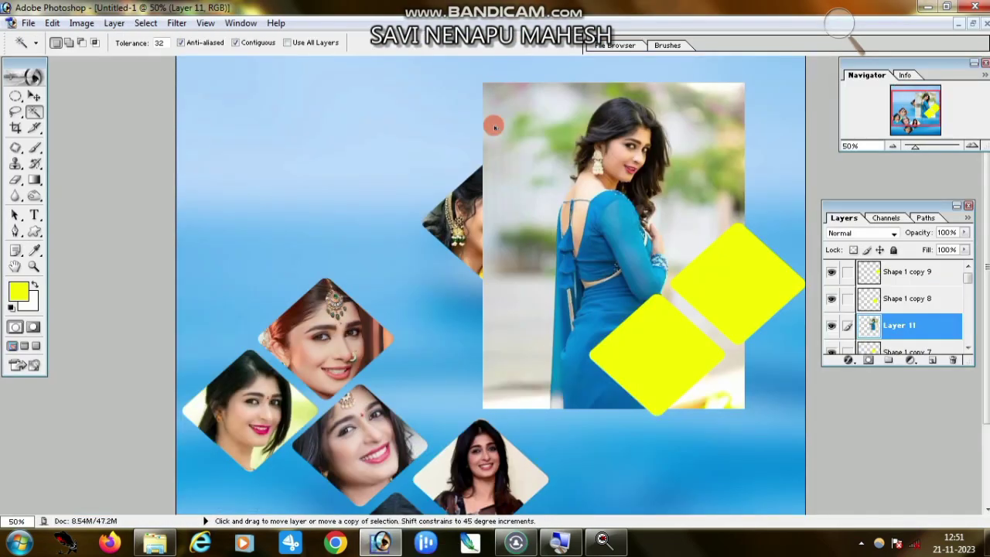
pyautogui.hotkey('ctrl', 'g')
# - Bring TYGHB.jpg into the collage and clip it into a yellow diamond
pyautogui.click(933, 8)
pyautogui.doubleClick(712, 332)
pyautogui.hotkey('ctrl', 'a')
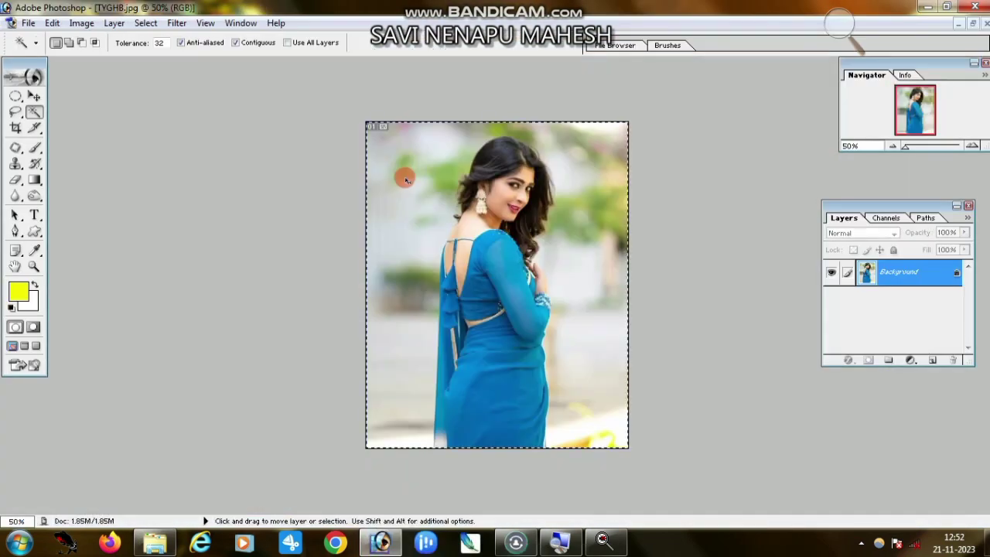
pyautogui.moveTo(406, 180); pyautogui.dragTo(564, 224)
pyautogui.hotkey('ctrl', 'g')
# - Clip a final portrait into the last diamond and zoom to review the collage
pyautogui.click(933, 8)
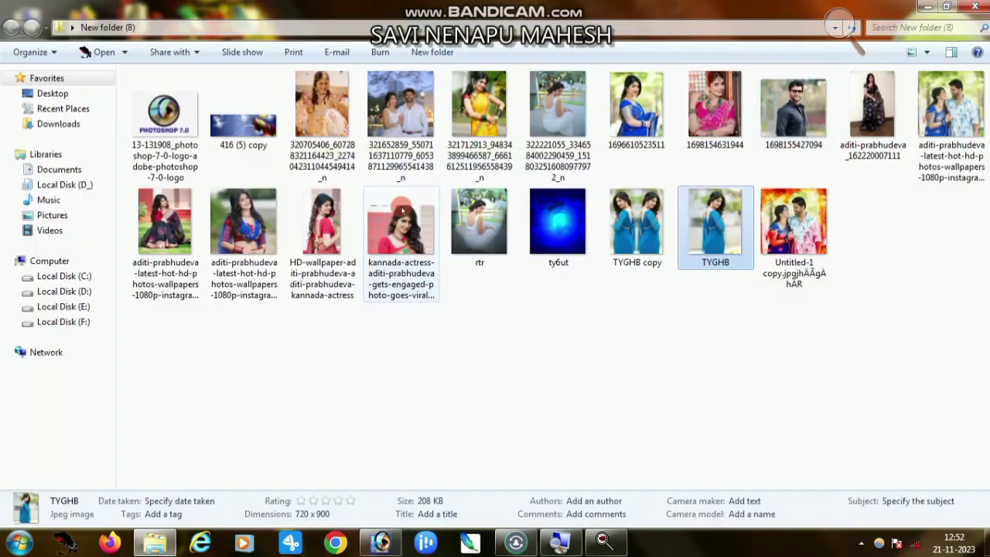
pyautogui.doubleClick(636, 104)
pyautogui.moveTo(271, 309); pyautogui.dragTo(688, 310)
pyautogui.hotkey('ctrl', 'g')
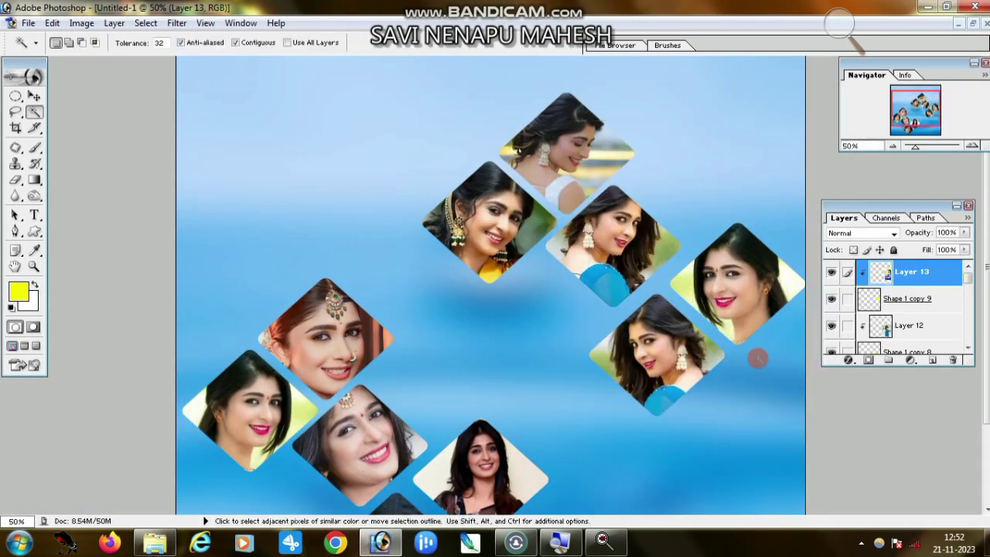
pyautogui.press('z')
pyautogui.keyDown('alt'); pyautogui.click(563, 316); pyautogui.keyUp('alt')
pyautogui.click(202, 305)
pyautogui.keyDown('alt'); pyautogui.click(517, 324); pyautogui.keyUp('alt')
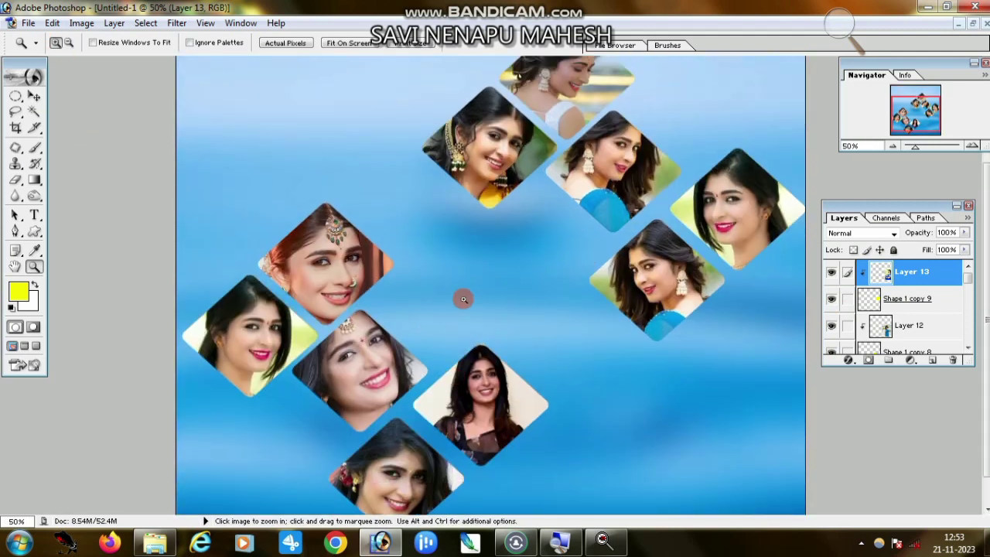
# - Type the yellow Kannada title in the Nudi 17 e font at the collage centre
pyautogui.click(31, 217)
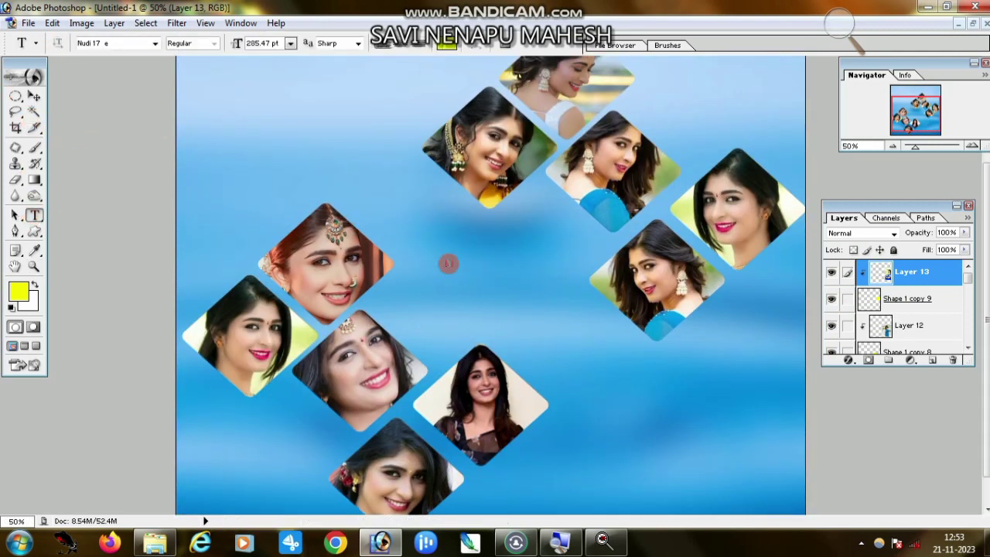
pyautogui.click(154, 46)
pyautogui.click(423, 293)
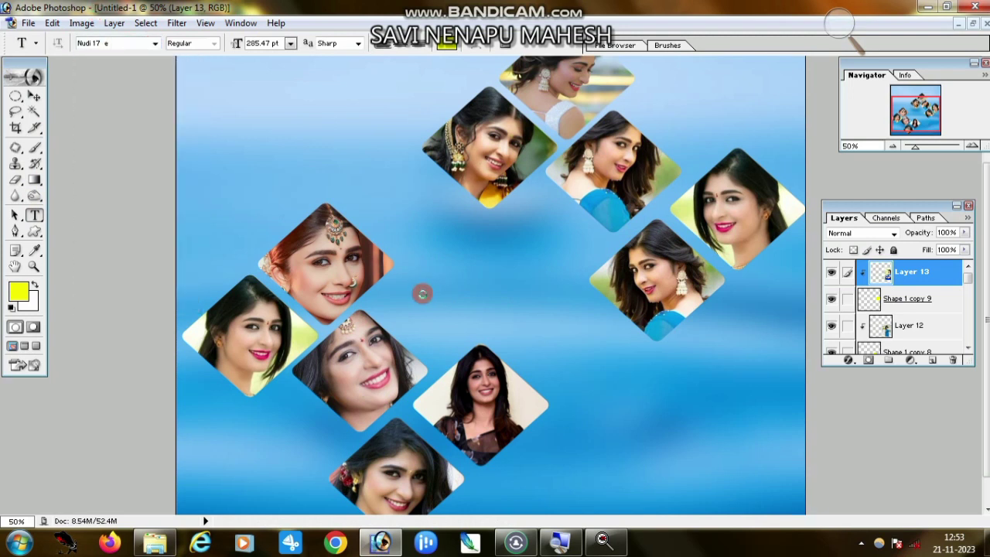
pyautogui.write('C¢')
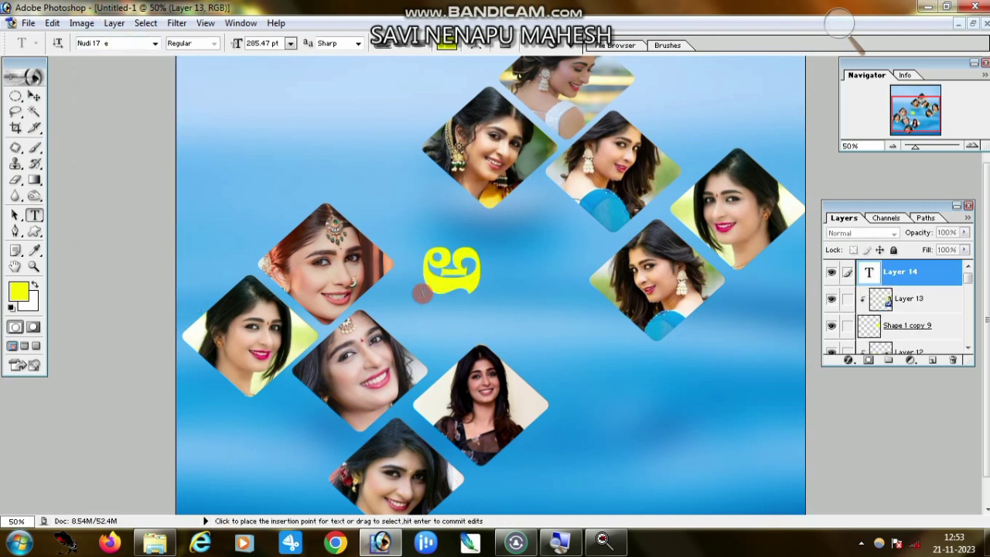
pyautogui.write('üw')
pyautogui.hotkey('ctrl', 'Return')
# - Rotate the title with Free Transform so it runs diagonally between the portraits
pyautogui.hotkey('ctrl', 't')
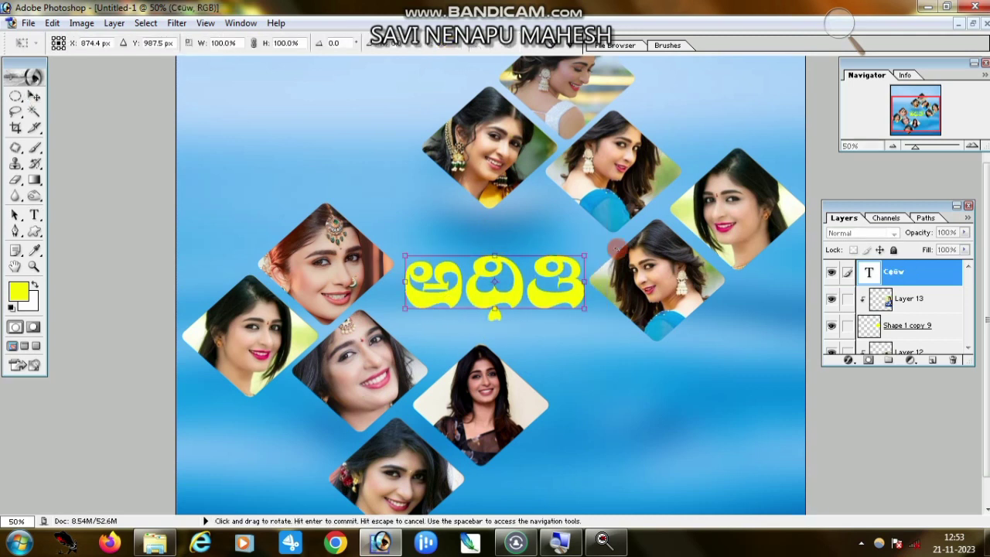
pyautogui.moveTo(611, 247)
pyautogui.mouseDown()
pyautogui.moveTo(620, 181)
pyautogui.moveTo(607, 190)
pyautogui.mouseUp()
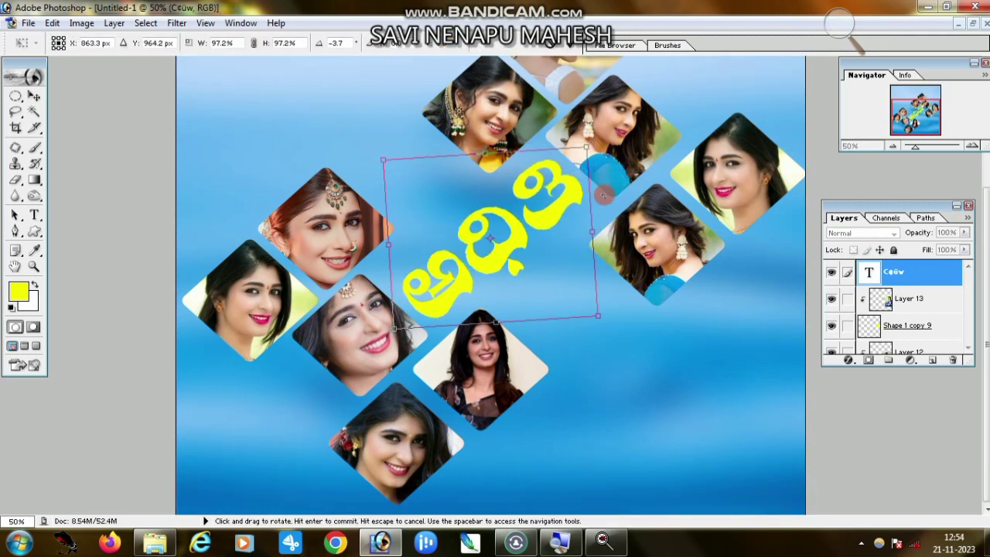
pyautogui.doubleClick(518, 277)
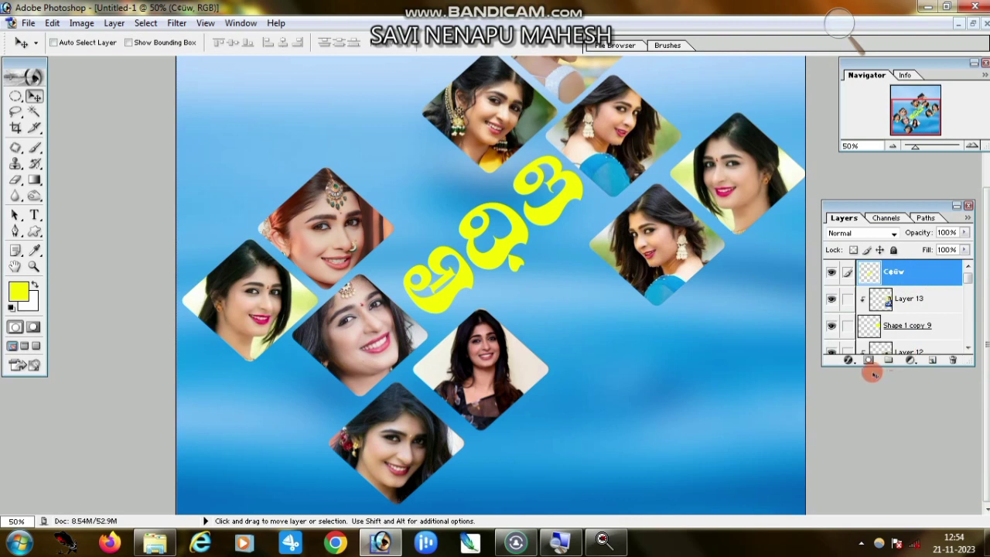
pyautogui.click(848, 360)
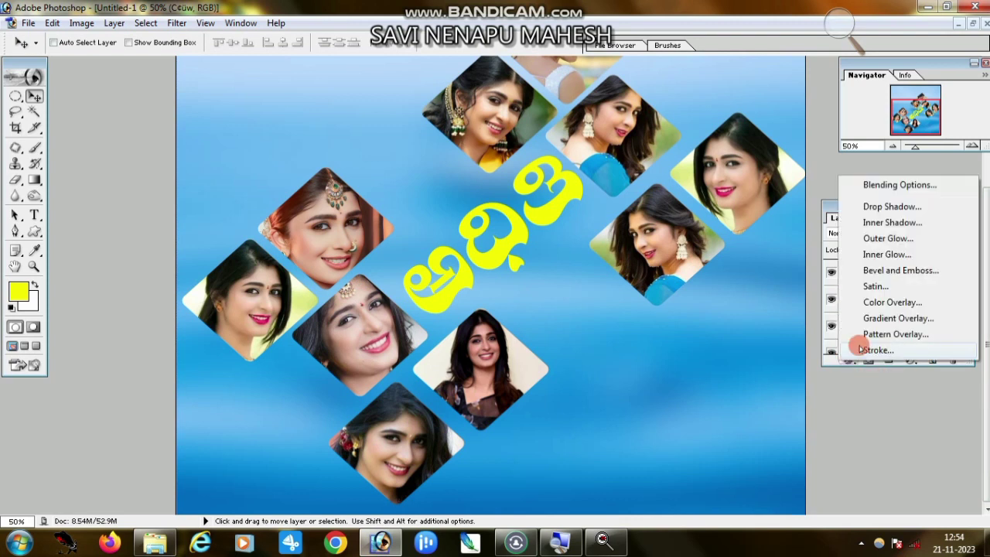
# - Apply a Bevel and Emboss style with Size 7 to the Kannada title
pyautogui.click(915, 272)
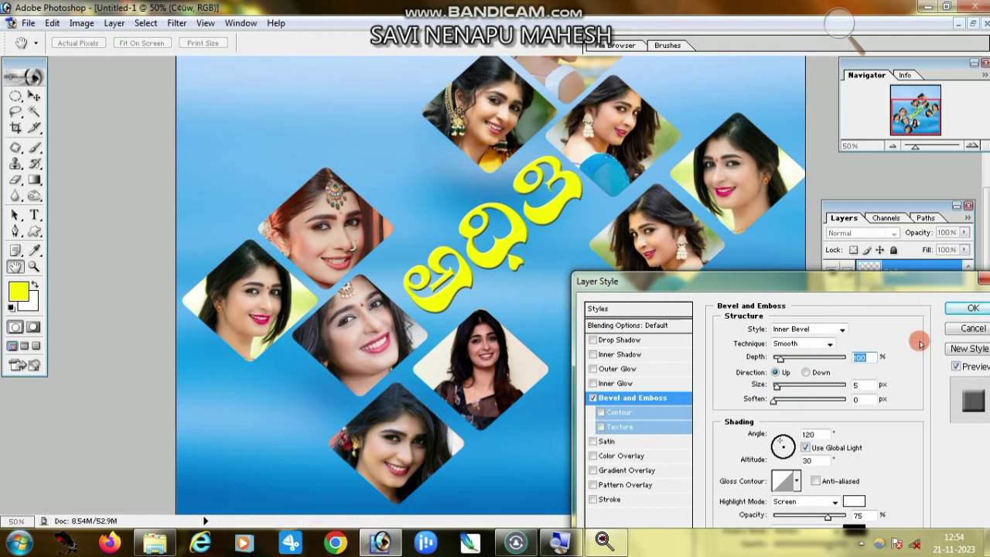
pyautogui.moveTo(804, 284); pyautogui.dragTo(767, 169)
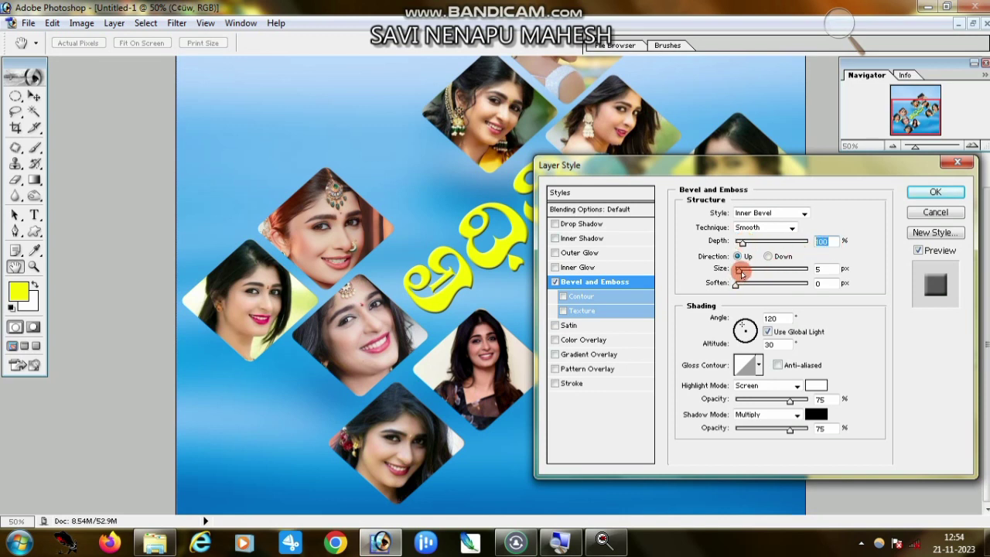
pyautogui.moveTo(741, 272); pyautogui.dragTo(741, 270)
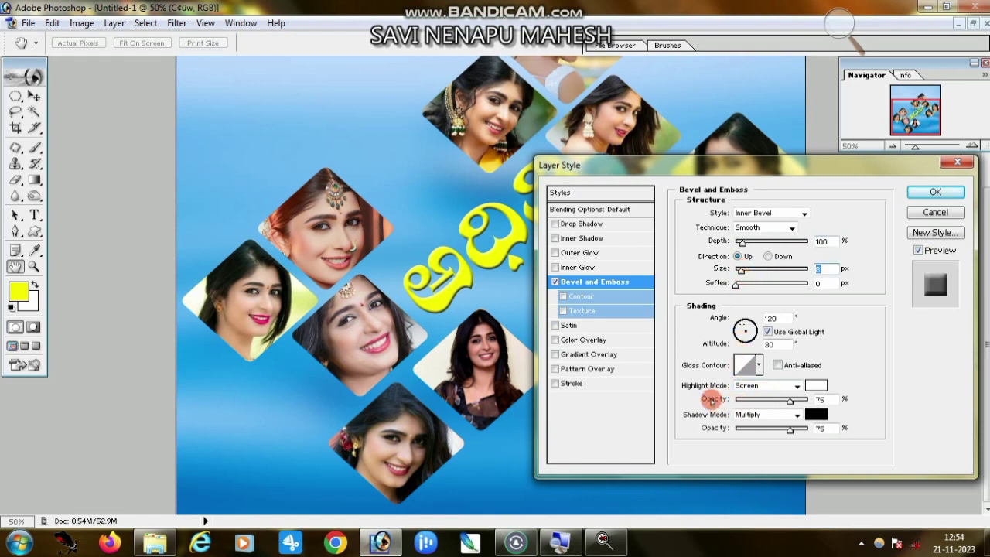
pyautogui.click(933, 195)
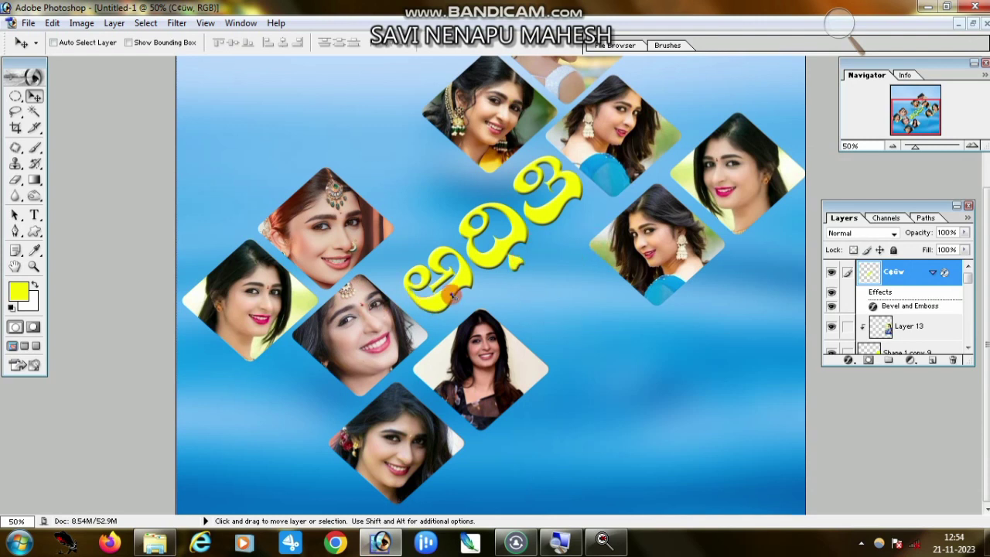
# - Nudge the beveled title into position with the Move tool
pyautogui.moveTo(453, 296); pyautogui.dragTo(446, 285)
pyautogui.rightClick(520, 317)
pyautogui.click(576, 325)
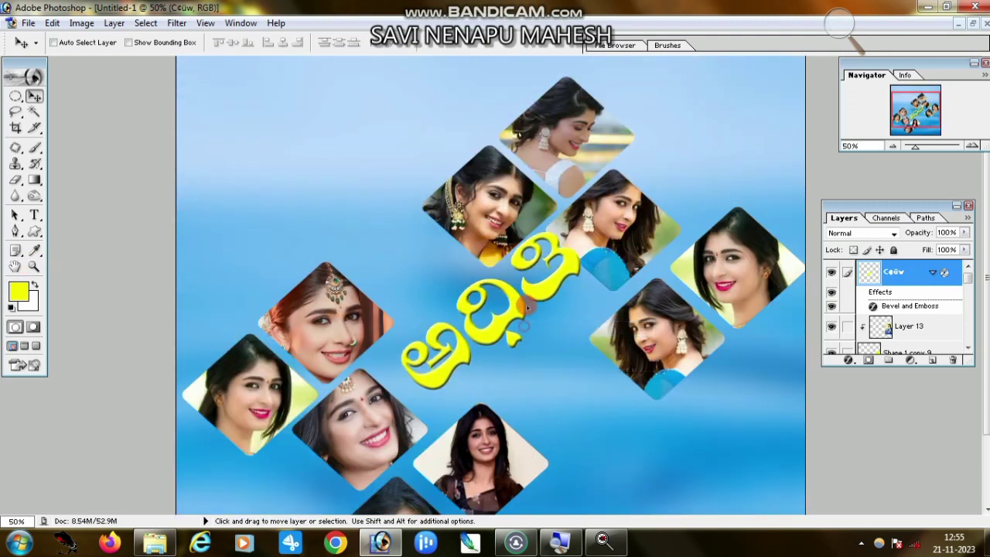
pyautogui.moveTo(531, 300); pyautogui.dragTo(523, 327)
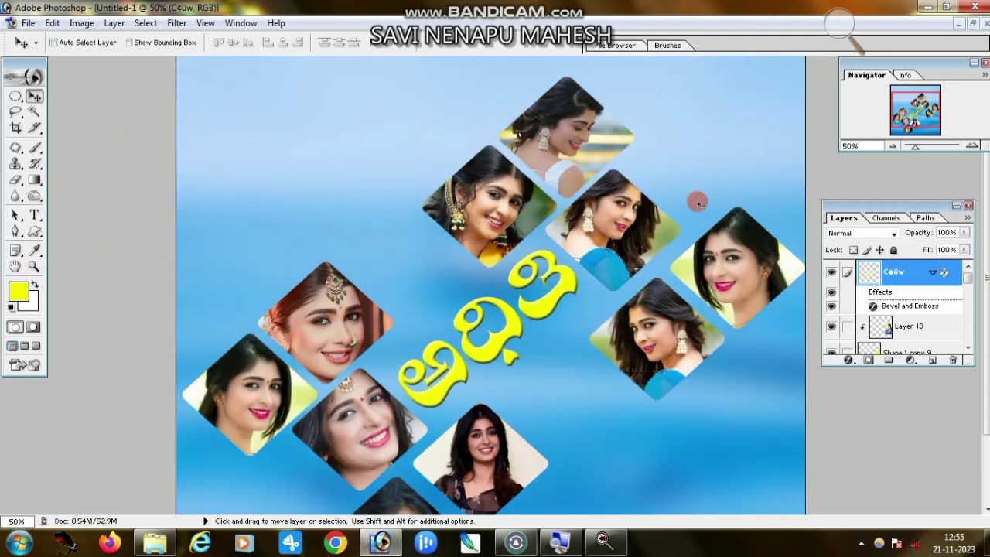
# - Magic Wand-select all the title's letters, then open the red-saree photo in Photoshop
pyautogui.click(34, 111)
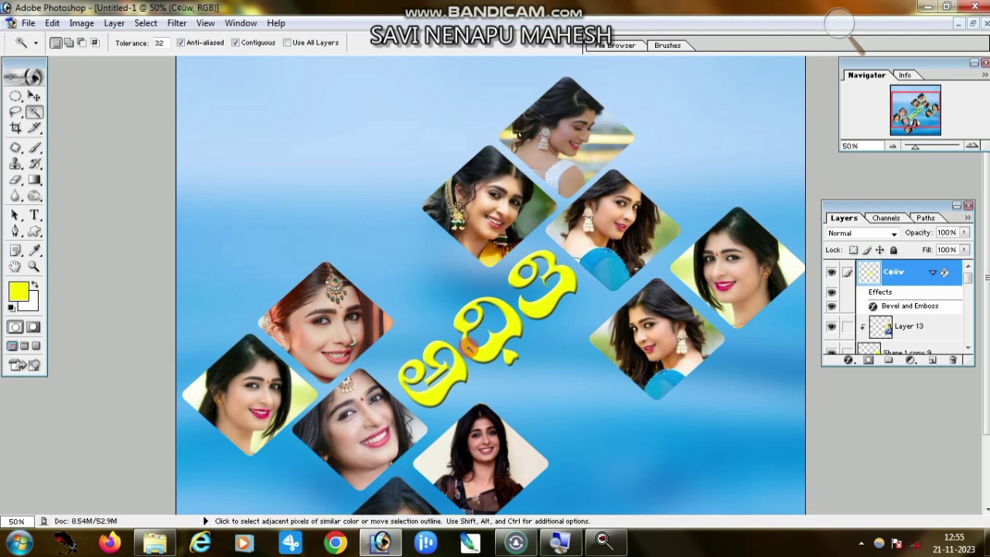
pyautogui.click(468, 344)
pyautogui.keyDown('shift'); pyautogui.click(530, 324); pyautogui.keyUp('shift')
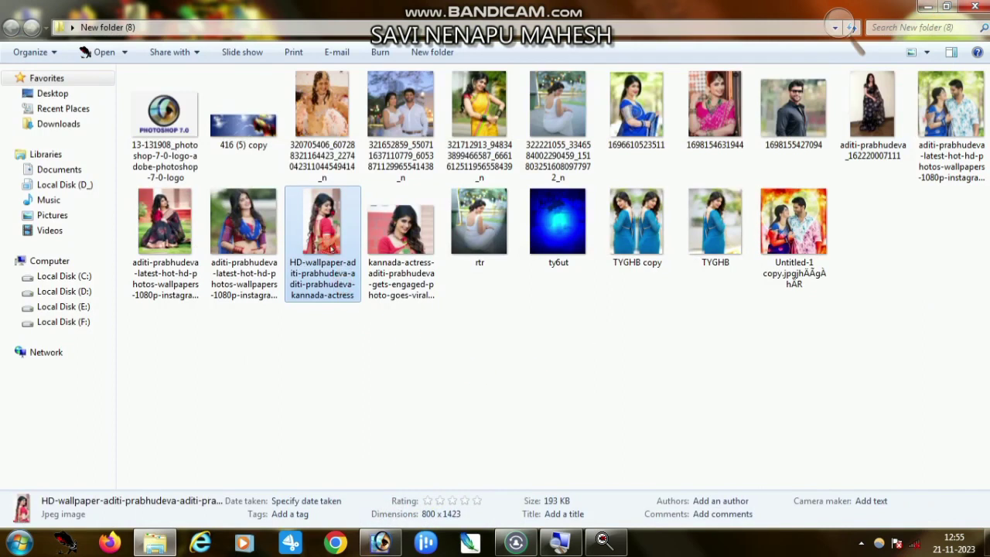
pyautogui.moveTo(331, 248)
pyautogui.mouseDown()
pyautogui.moveTo(449, 462)
pyautogui.moveTo(510, 358)
pyautogui.mouseUp()
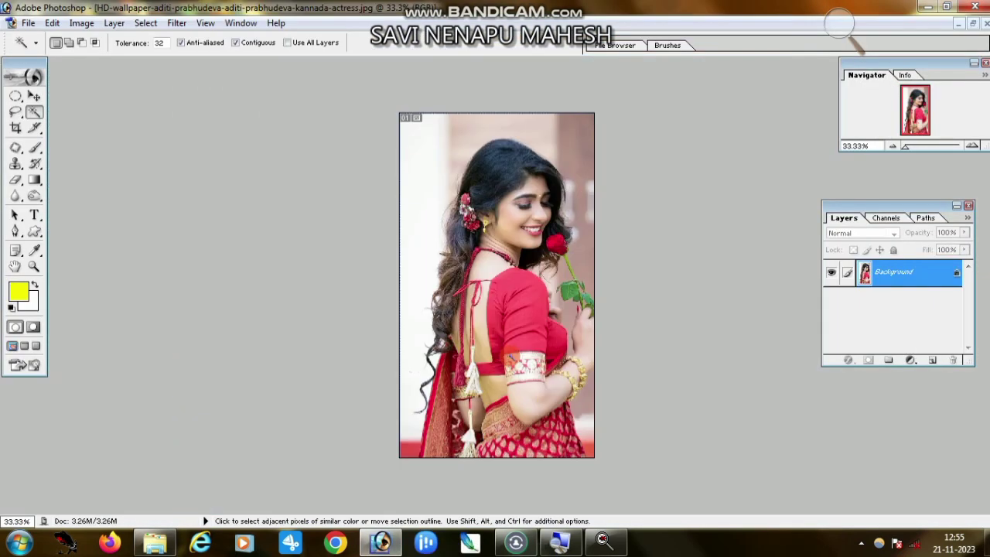
# - Paste the red-saree photo into the poster as Layer 14 and clip it into the Kannada title
pyautogui.hotkey('ctrl', 'a')
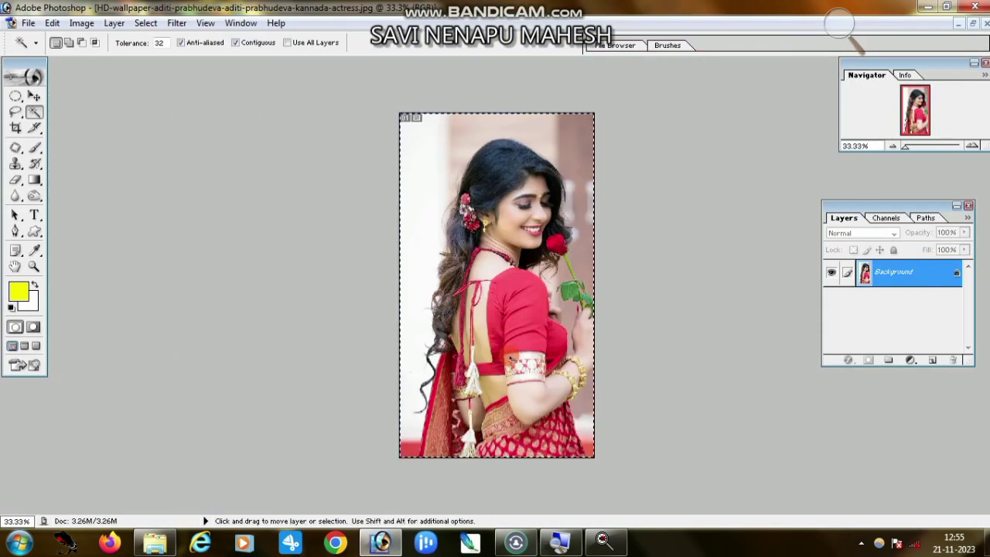
pyautogui.hotkey('ctrl', 'Tab')
pyautogui.hotkey('ctrl', 'v')
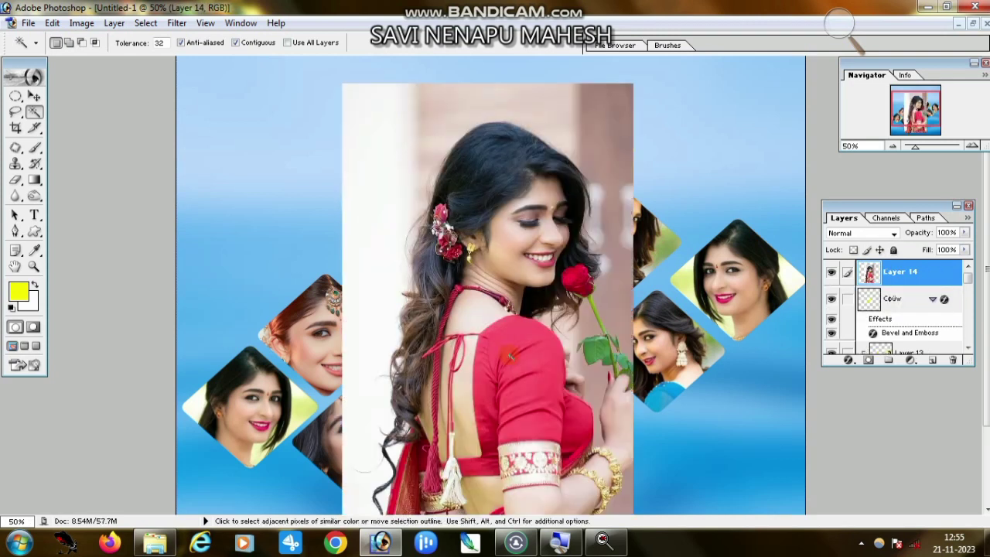
pyautogui.press('ctrl')
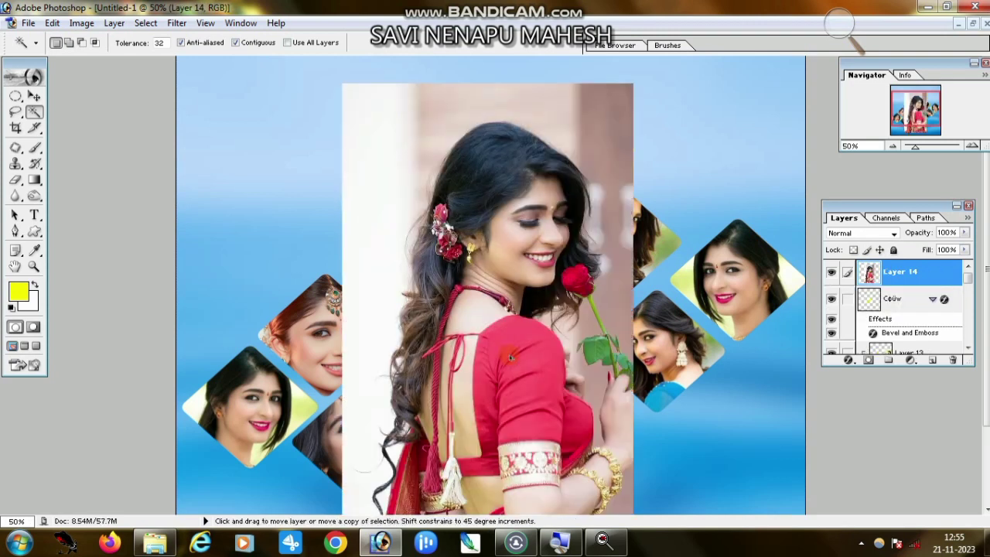
pyautogui.hotkey('ctrl', 'g')
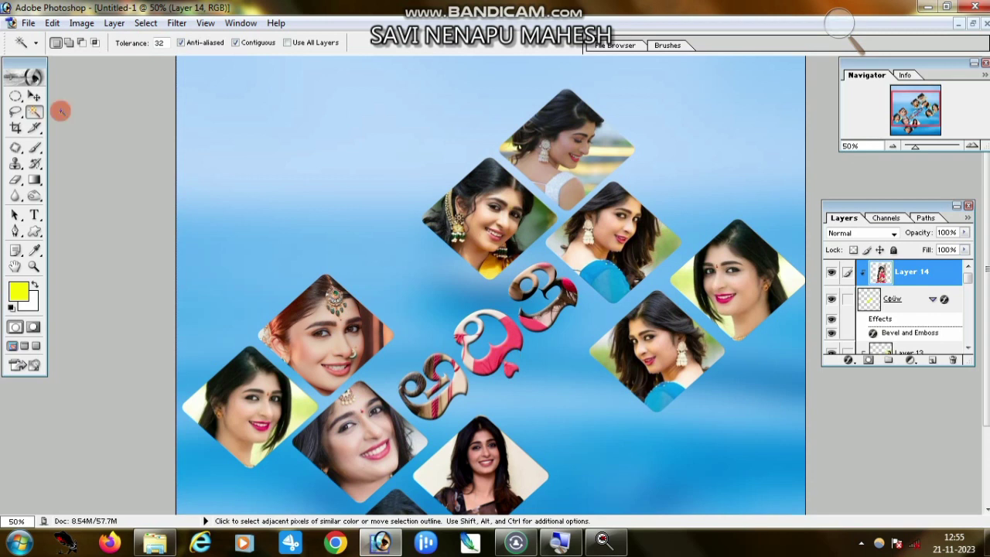
# - Reposition, scale and rotate the clipped photo so it fills the title letters
pyautogui.click(32, 97)
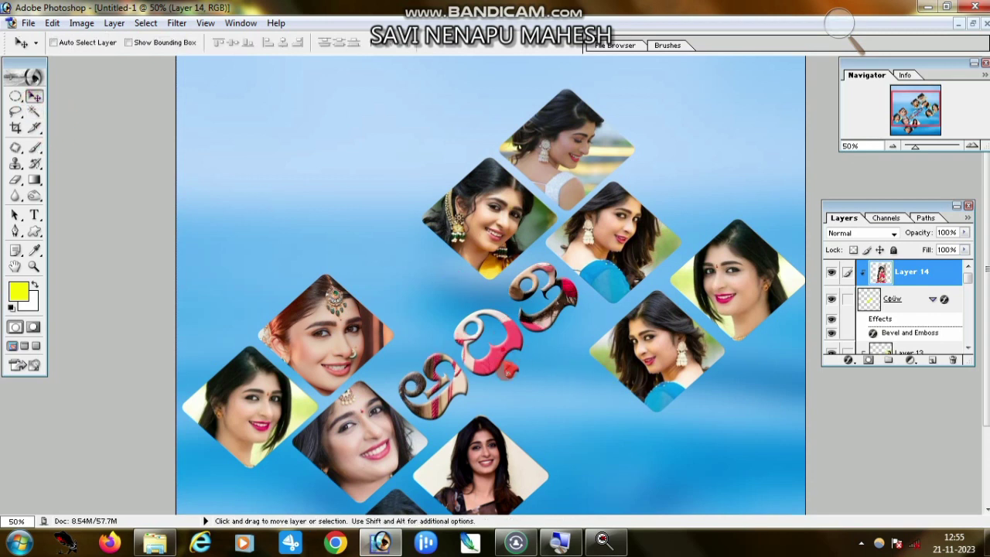
pyautogui.moveTo(557, 368); pyautogui.dragTo(464, 371)
pyautogui.scroll(-3, 573, 165)
pyautogui.hotkey('ctrl', 't')
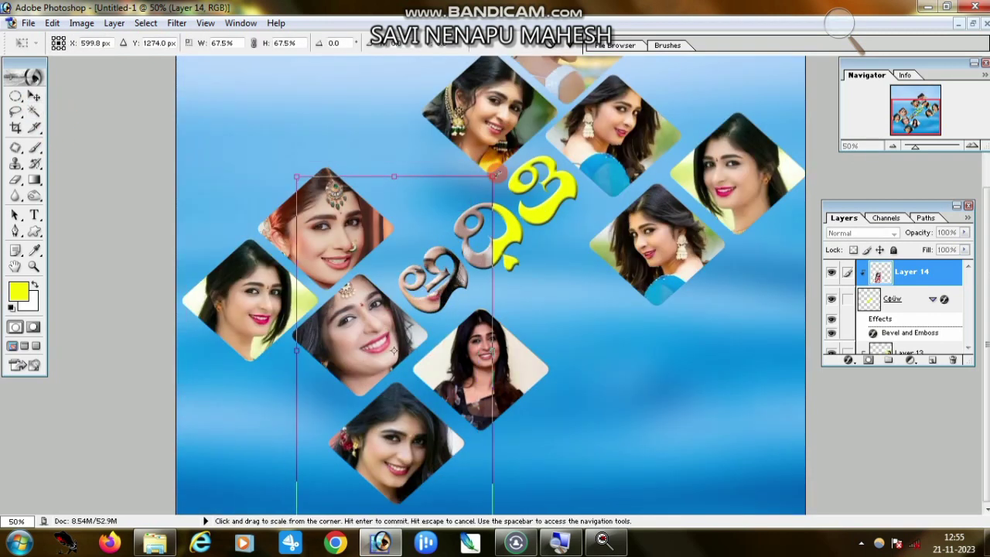
pyautogui.moveTo(573, 165)
pyautogui.mouseDown()
pyautogui.moveTo(549, 276)
pyautogui.moveTo(526, 217)
pyautogui.moveTo(516, 221)
pyautogui.mouseUp()
pyautogui.press('Return')
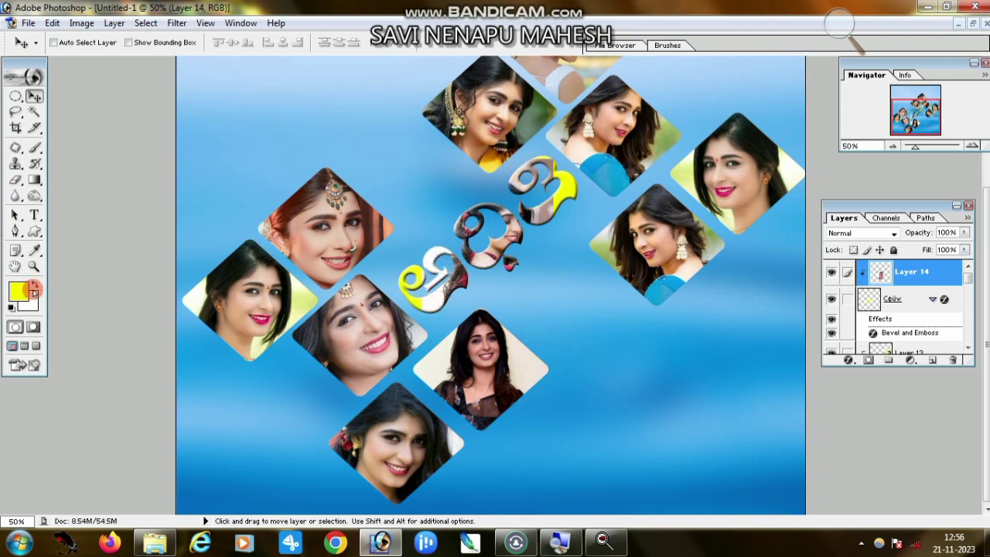
pyautogui.click(34, 266)
pyautogui.click(585, 200)
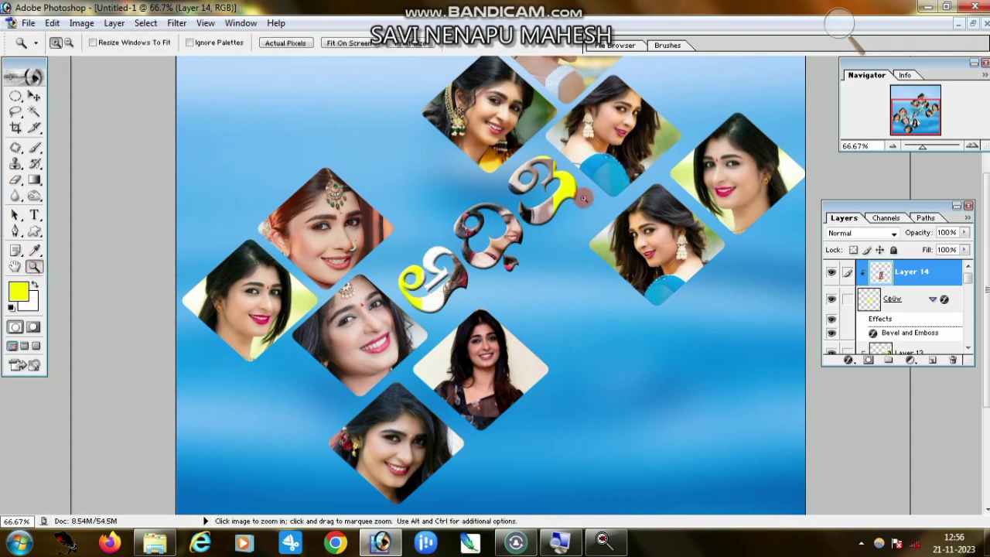
pyautogui.click(584, 200)
pyautogui.moveTo(640, 113)
pyautogui.mouseDown()
pyautogui.moveTo(686, 64)
pyautogui.moveTo(503, 221)
pyautogui.moveTo(477, 294)
pyautogui.moveTo(562, 247)
pyautogui.moveTo(536, 304)
pyautogui.mouseUp()
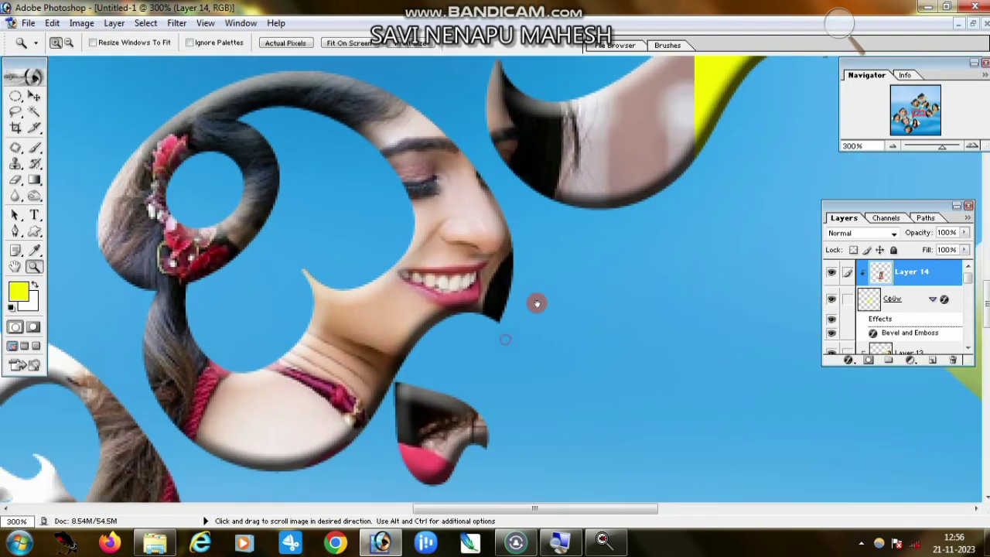
pyautogui.moveTo(376, 287)
pyautogui.mouseDown()
pyautogui.moveTo(427, 289)
pyautogui.moveTo(537, 236)
pyautogui.mouseUp()
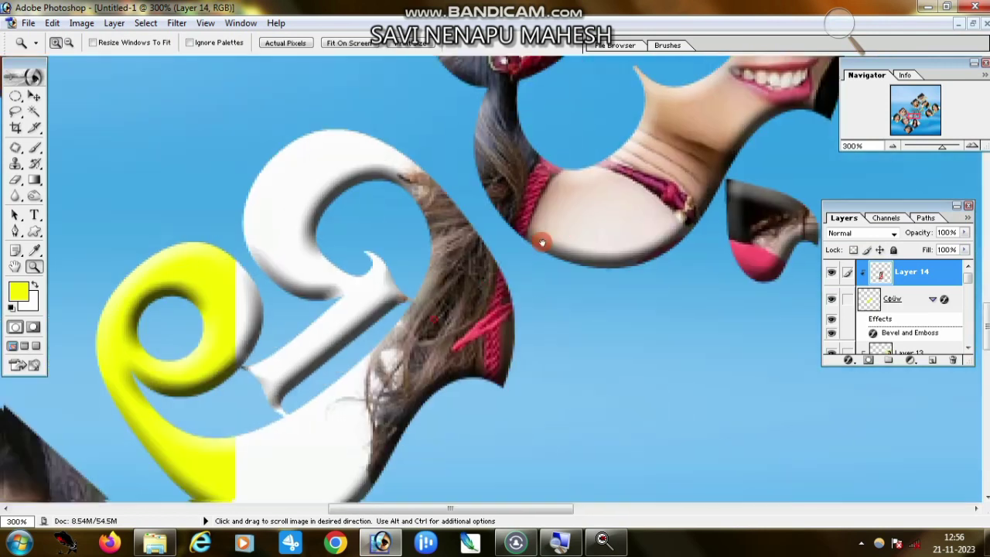
pyautogui.moveTo(416, 381)
pyautogui.mouseDown()
pyautogui.moveTo(447, 335)
pyautogui.moveTo(431, 372)
pyautogui.mouseUp()
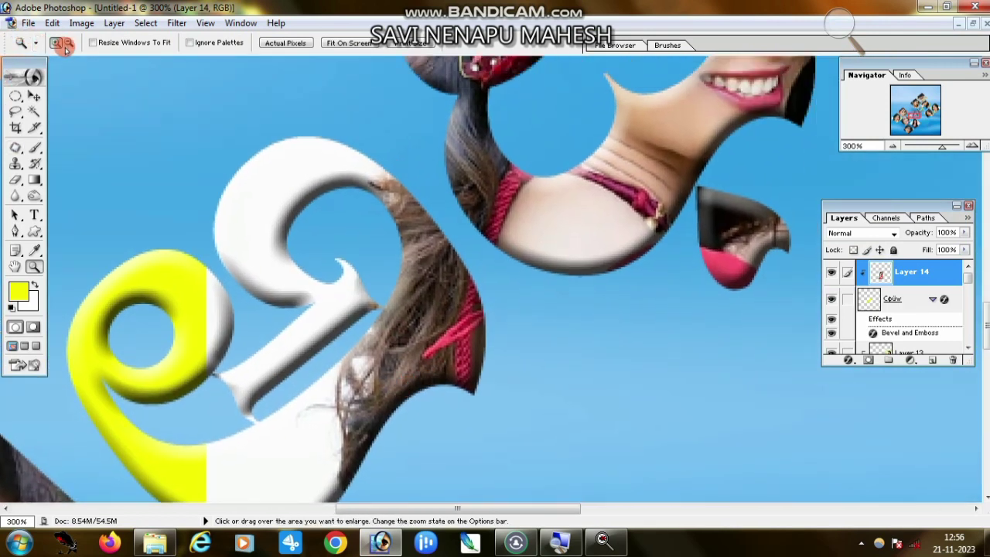
pyautogui.click(451, 266)
pyautogui.click(510, 309)
pyautogui.click(568, 353)
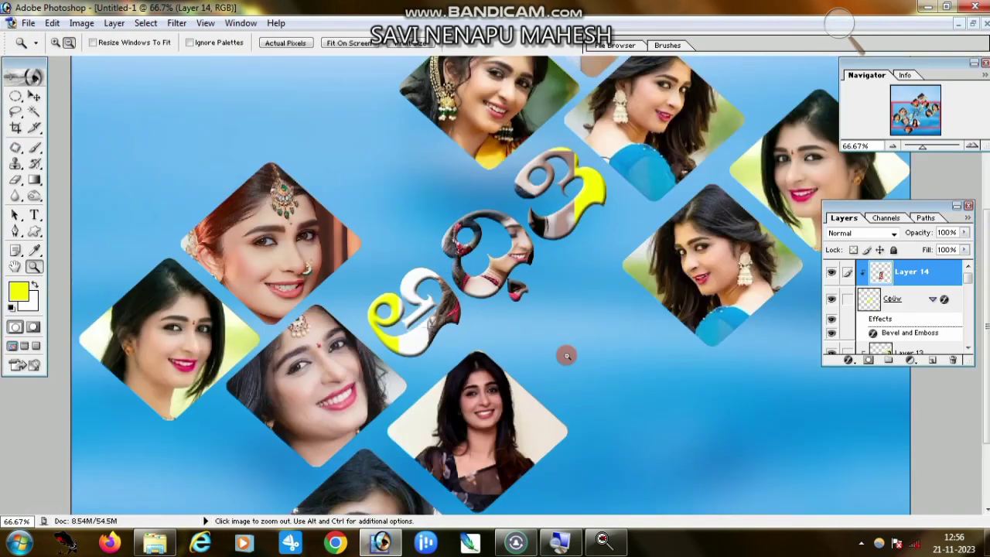
pyautogui.click(627, 333)
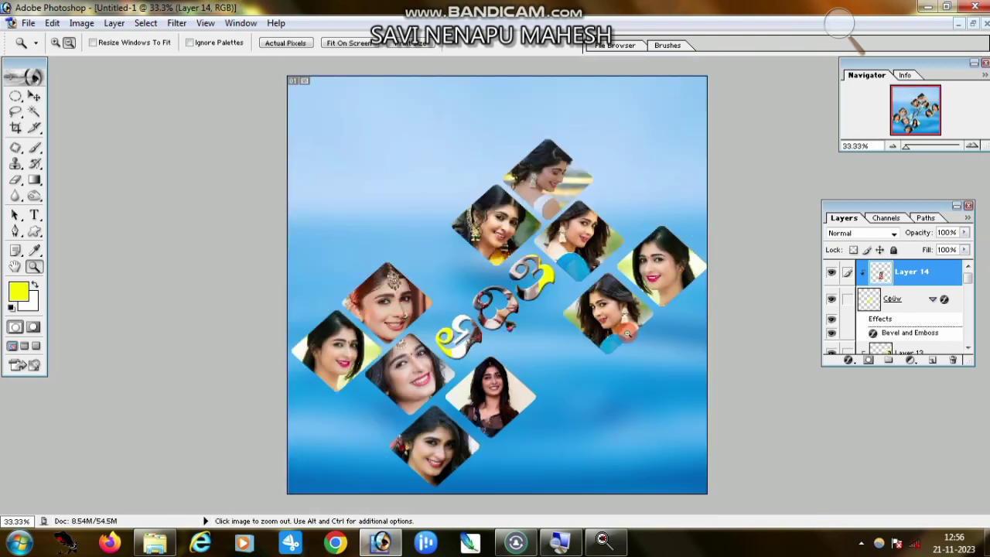
pyautogui.click(35, 99)
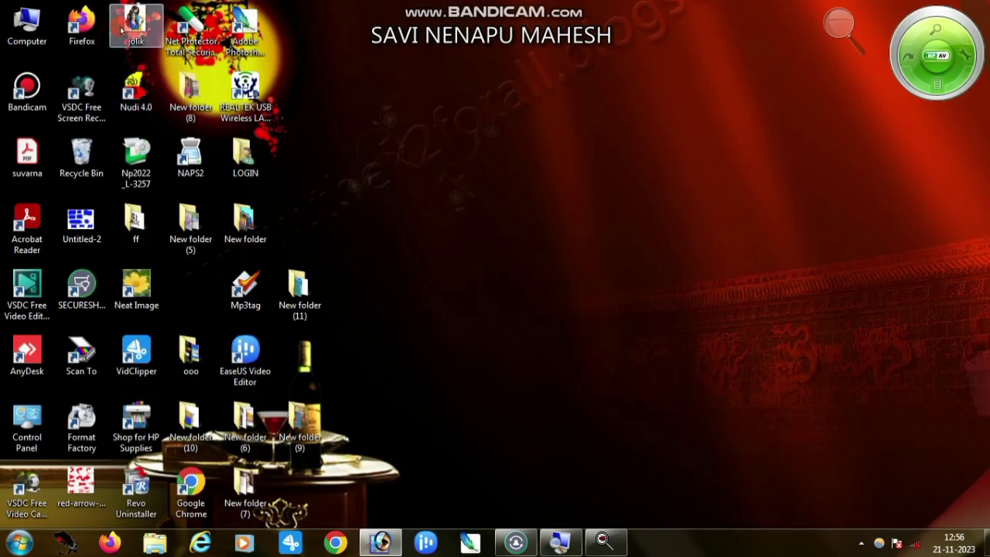
# - Copy jolik.psd's Layer 3 blue-saree portrait into the poster as Layer 15, placed upper left
pyautogui.click(380, 542)
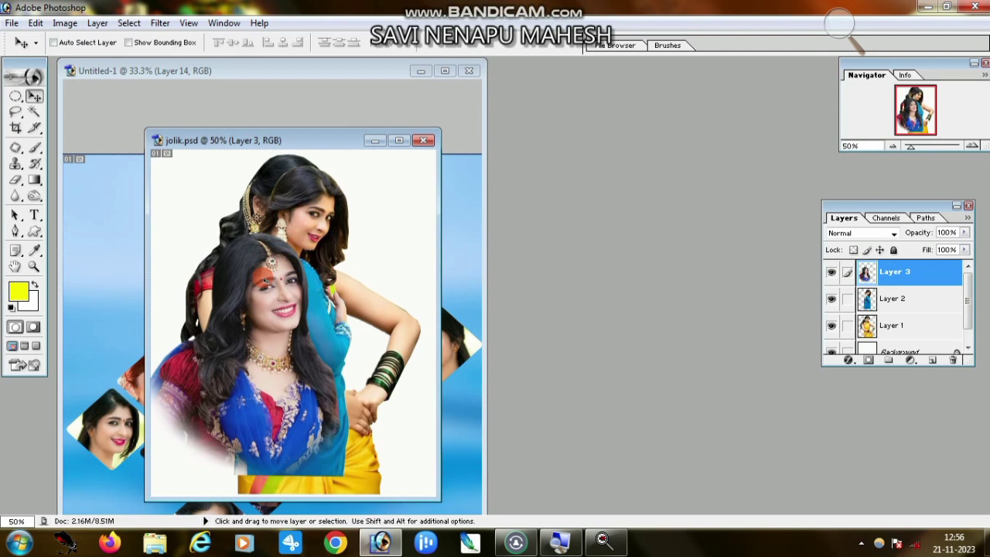
pyautogui.rightClick(264, 280)
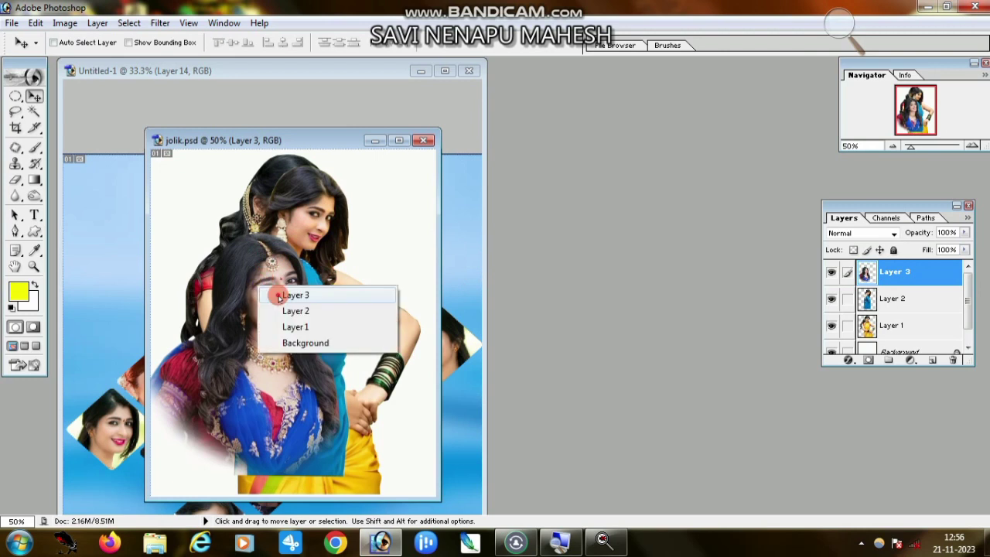
pyautogui.click(279, 291)
pyautogui.moveTo(279, 291); pyautogui.dragTo(459, 232)
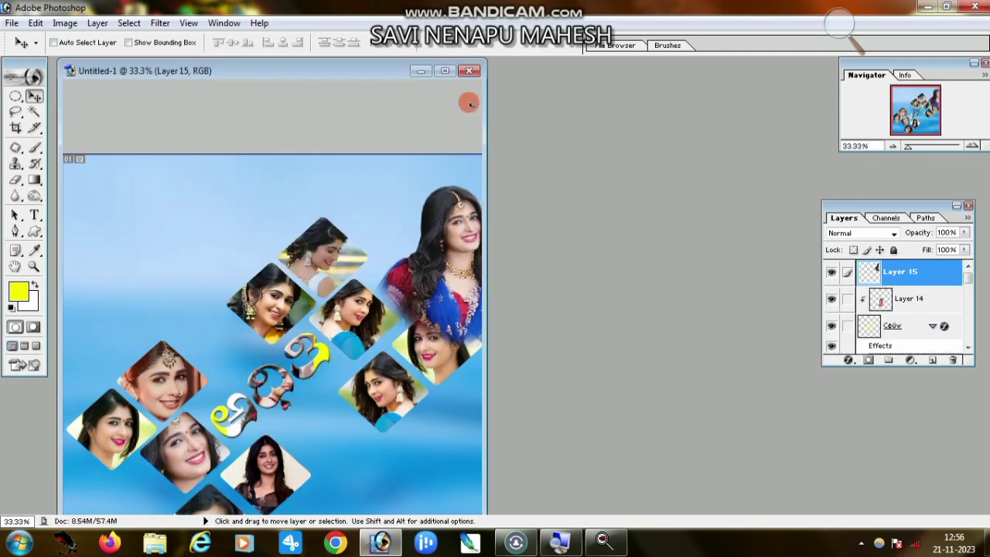
pyautogui.click(451, 71)
pyautogui.moveTo(659, 237); pyautogui.dragTo(374, 206)
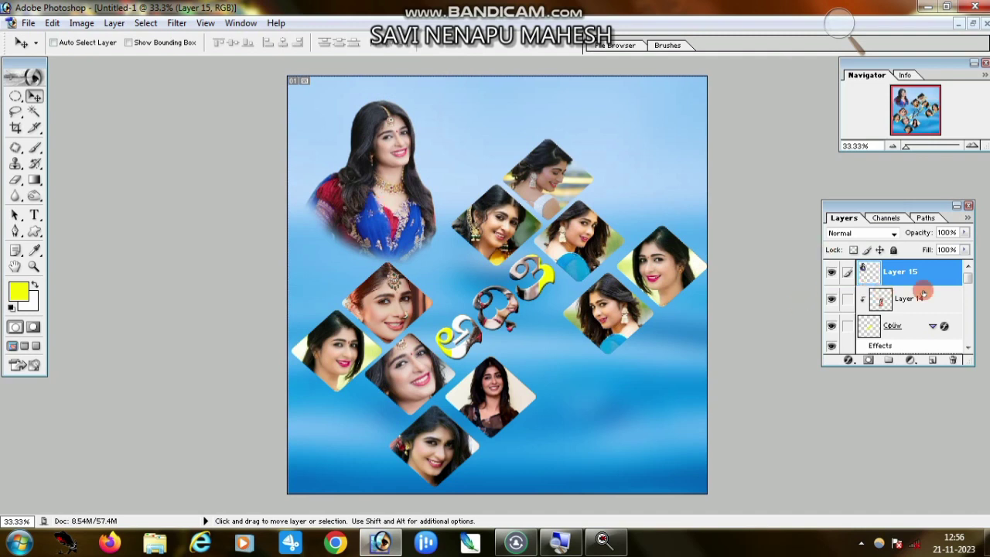
# - Set Layer 15's fill to 40% and scale it to about 226% across the poster's left side
pyautogui.click(967, 251)
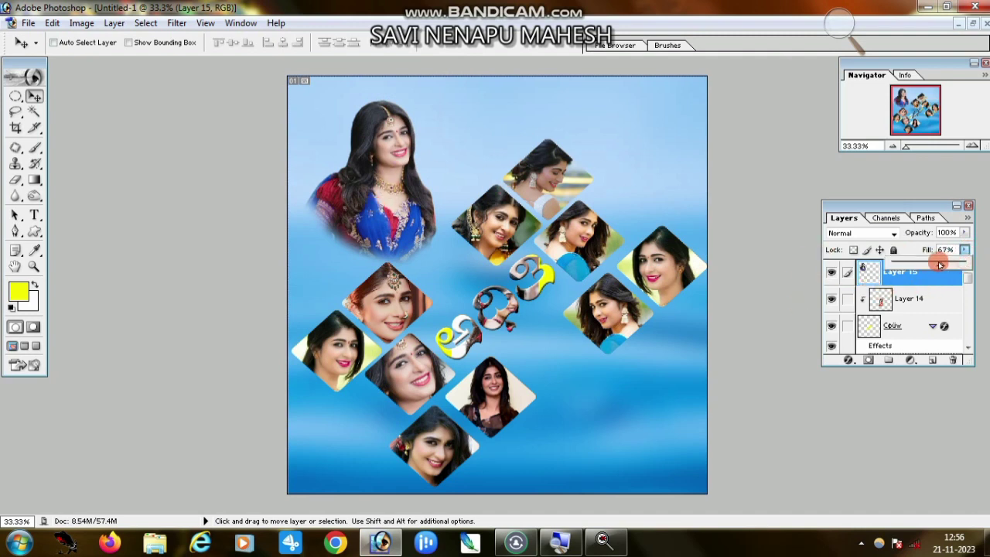
pyautogui.moveTo(940, 266); pyautogui.dragTo(921, 266)
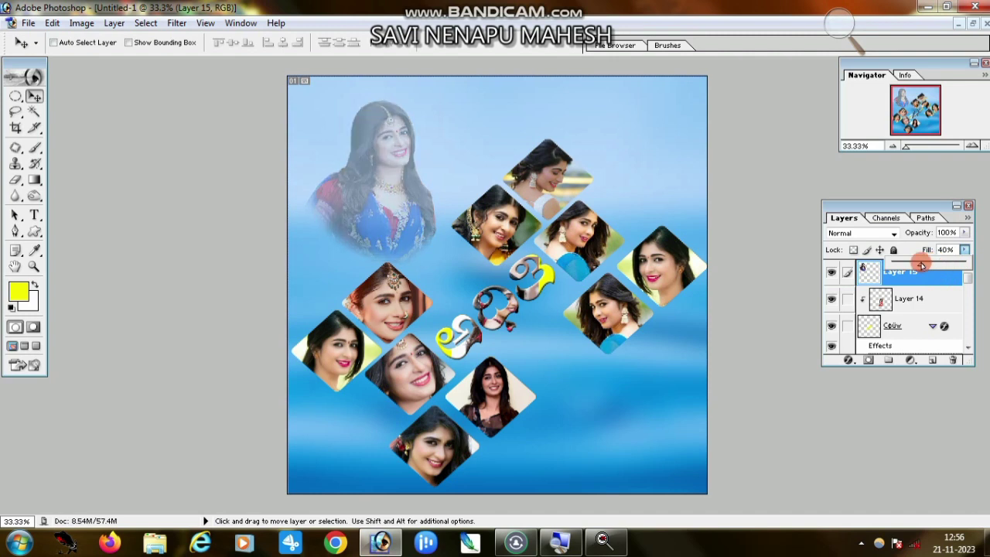
pyautogui.hotkey('ctrl', 't')
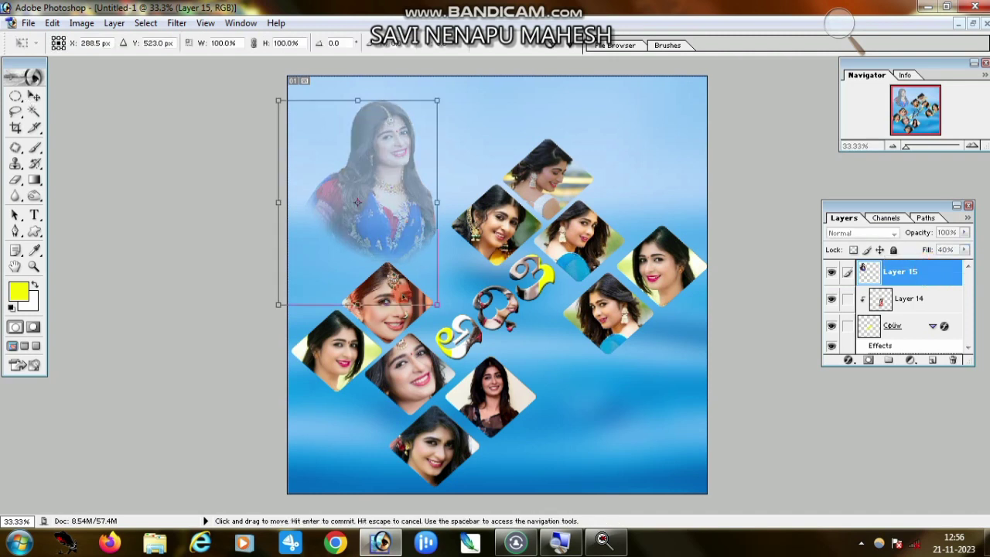
pyautogui.moveTo(441, 312); pyautogui.dragTo(634, 490)
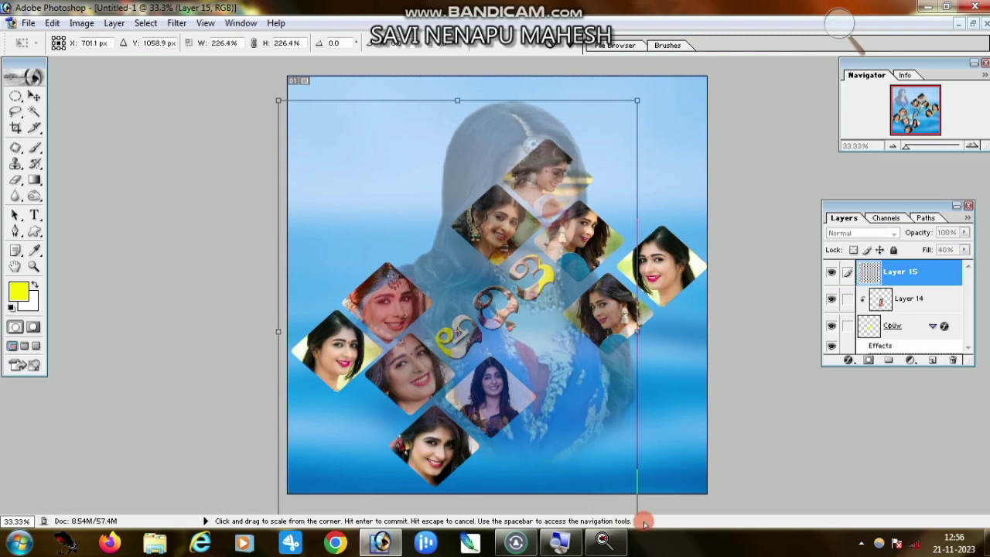
pyautogui.moveTo(554, 307)
pyautogui.mouseDown()
pyautogui.moveTo(394, 307)
pyautogui.moveTo(412, 304)
pyautogui.mouseUp()
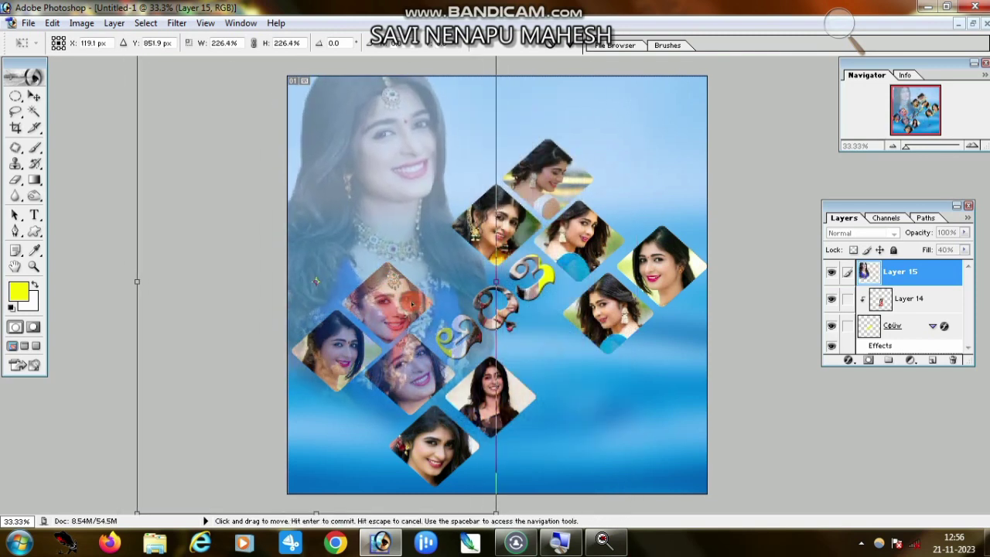
pyautogui.press('Return')
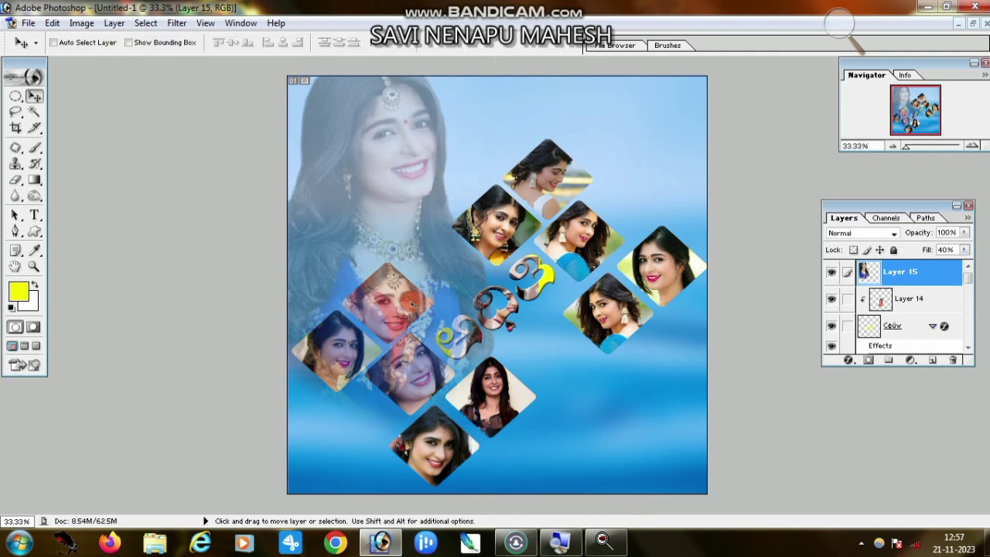
# - Erase the faded portrait over the diamond photos and title with a 445 px soft eraser
pyautogui.press('e')
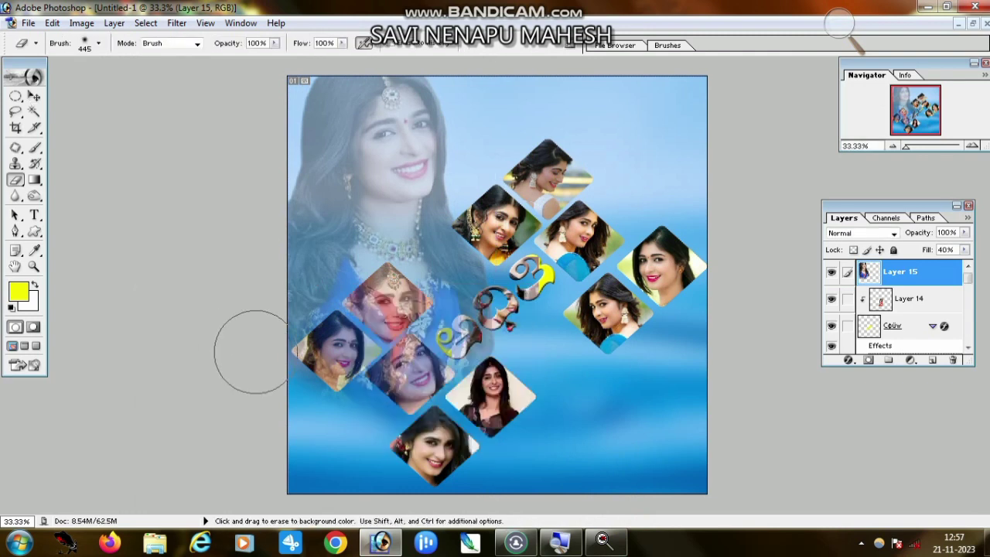
pyautogui.moveTo(255, 354); pyautogui.dragTo(421, 306)
pyautogui.moveTo(348, 325); pyautogui.dragTo(492, 288)
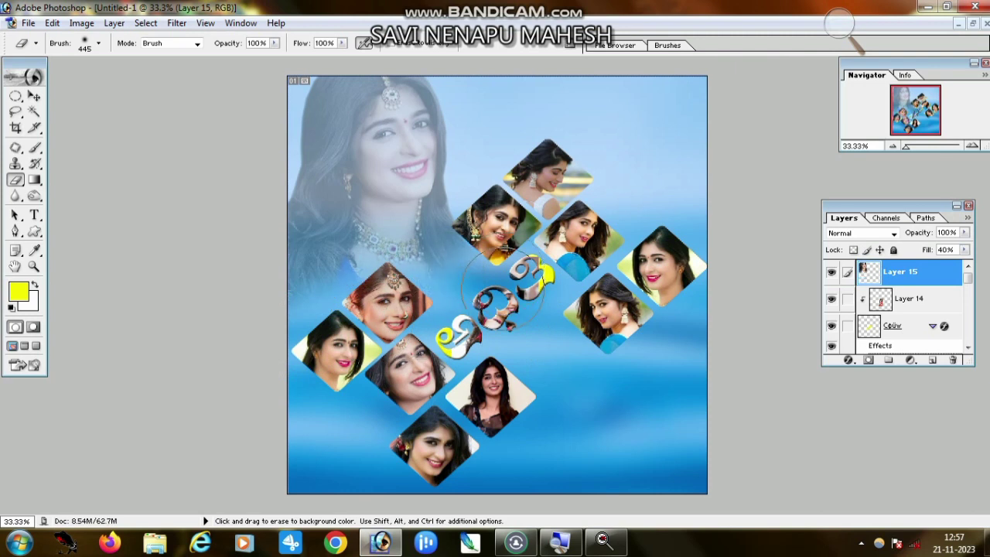
pyautogui.moveTo(496, 271); pyautogui.dragTo(351, 370)
pyautogui.moveTo(461, 429); pyautogui.dragTo(540, 407)
# - Zoom out to view the whole poster
pyautogui.click(34, 266)
pyautogui.click(69, 43)
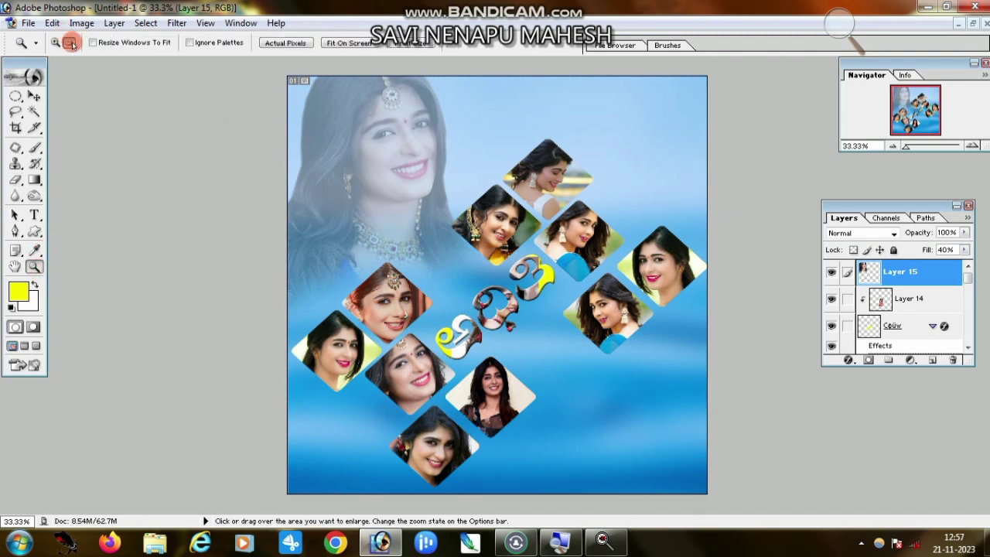
pyautogui.click(603, 314)
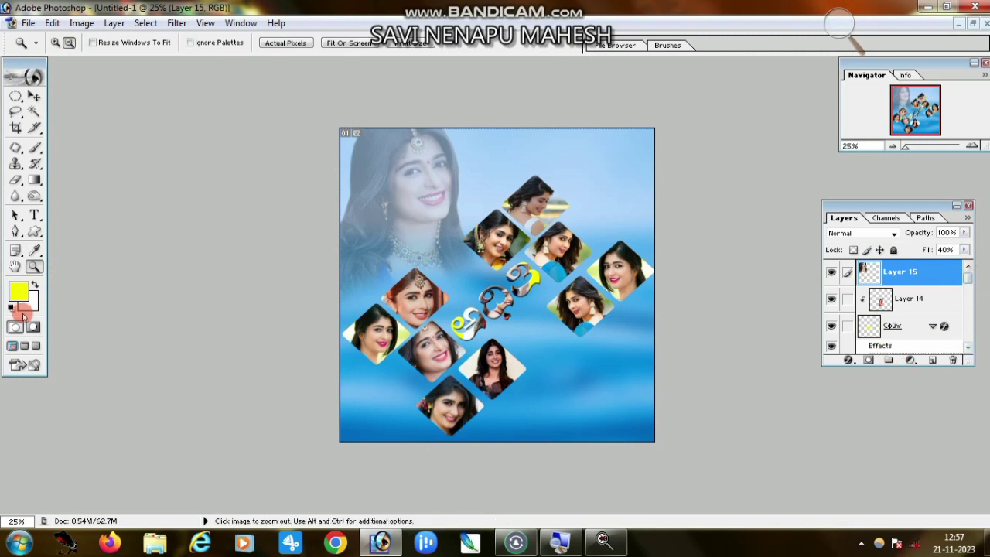
# - Link all the poster's layers and merge them into a single Layer 15
pyautogui.click(34, 97)
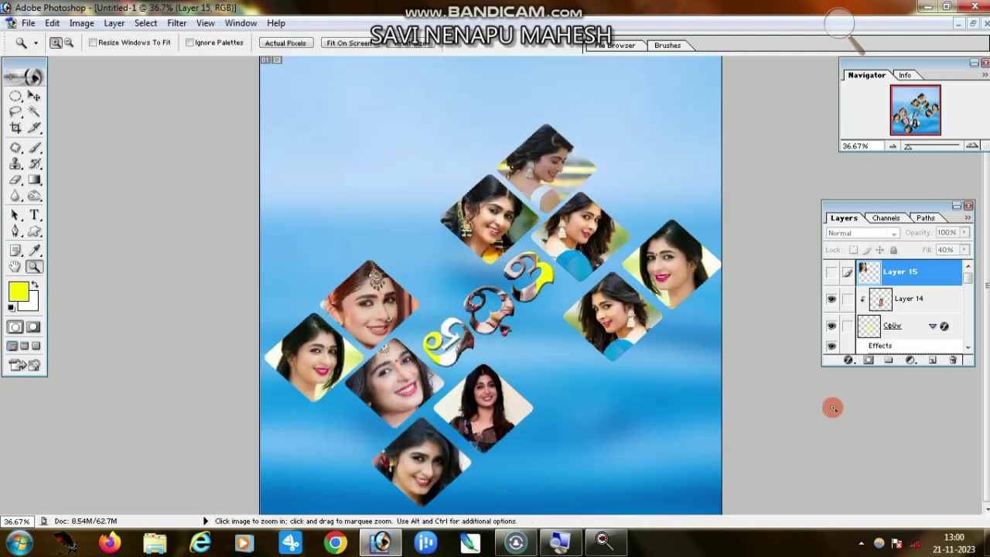
pyautogui.hotkey('ctrl', '+')
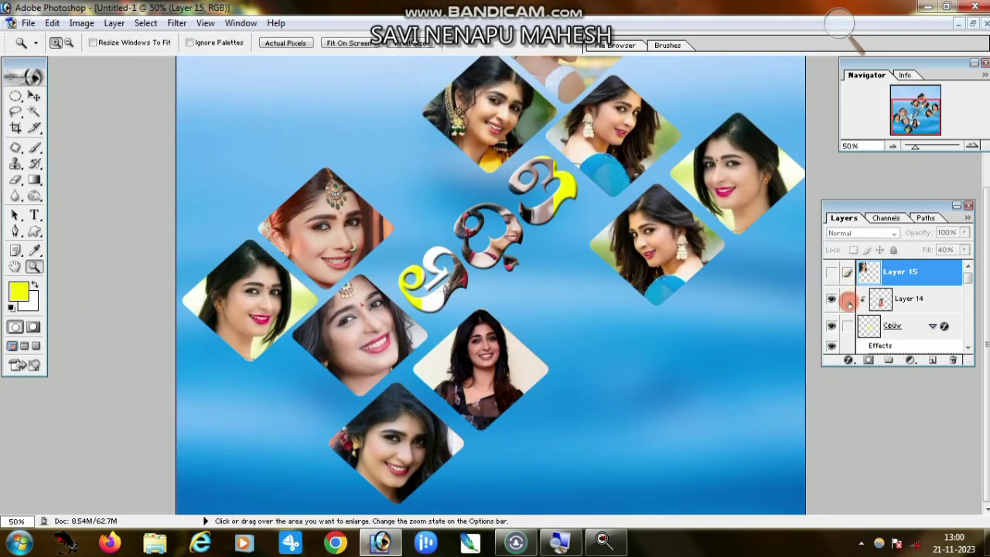
pyautogui.moveTo(849, 303); pyautogui.dragTo(849, 352)
pyautogui.click(833, 274)
pyautogui.moveTo(846, 276); pyautogui.dragTo(846, 360)
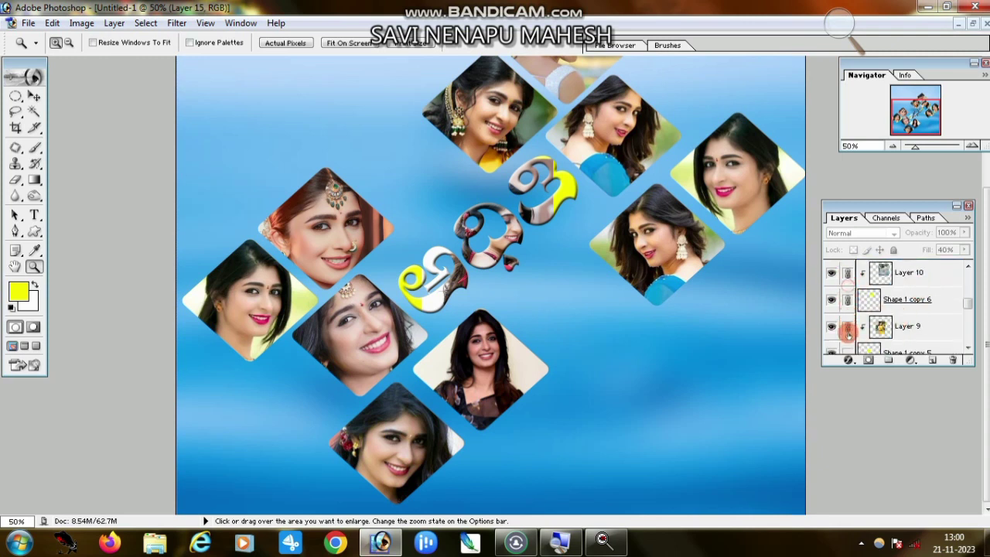
pyautogui.hotkey('ctrl', 'e')
pyautogui.keyDown('alt'); pyautogui.click(819, 378); pyautogui.keyUp('alt')
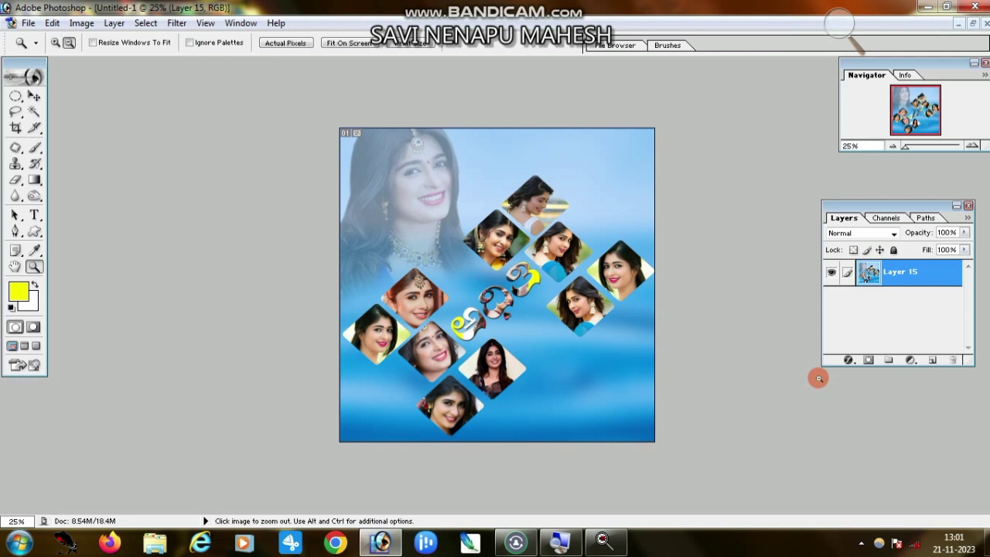